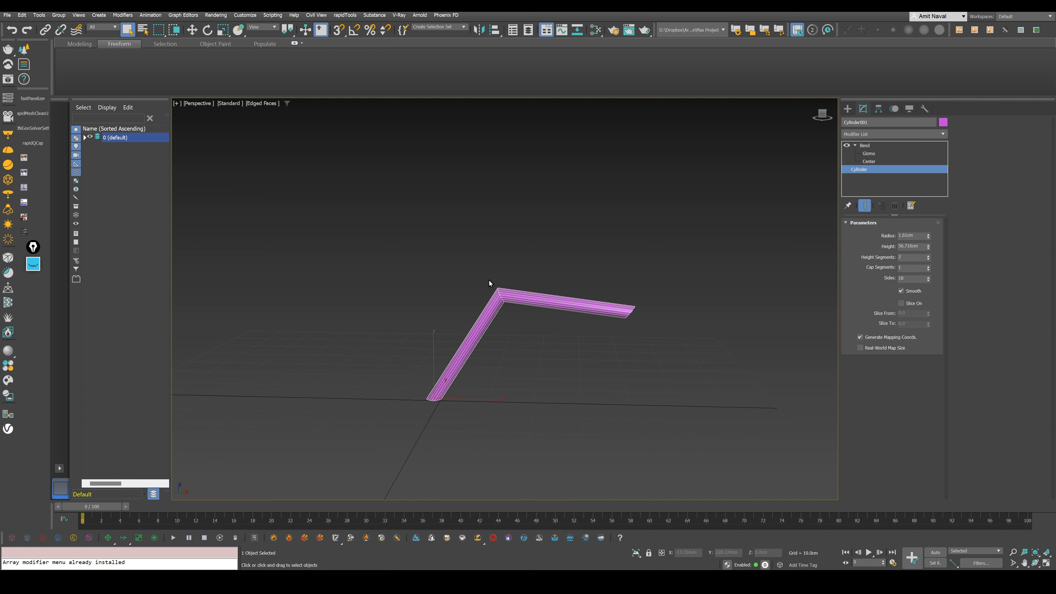
- Set the bent cylinder's height segments to 30 so it curves smoothly
left_click(929, 259)
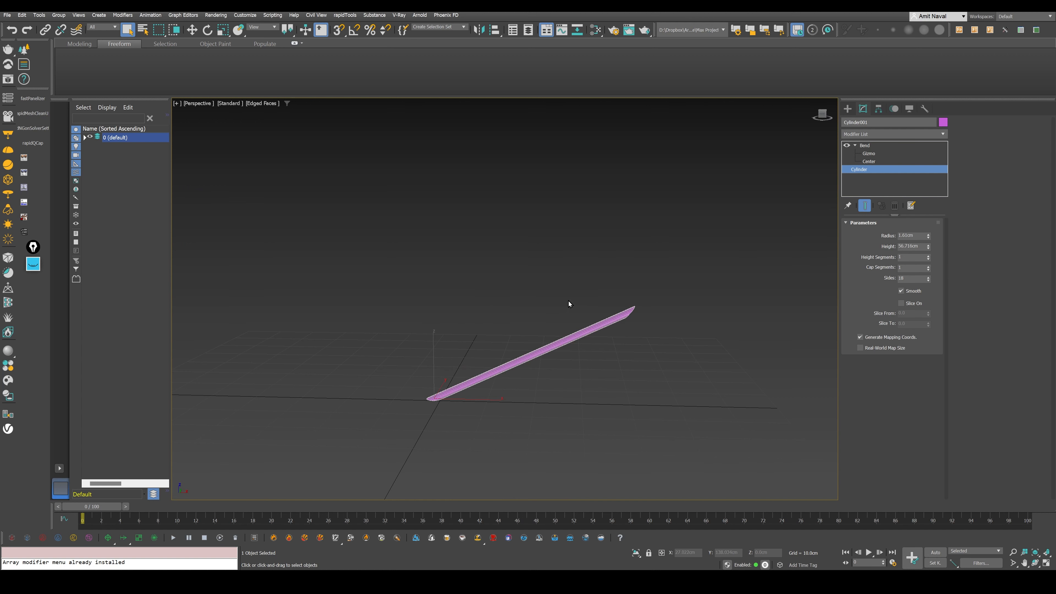
middle_click_drag(453, 304, 479, 302, "alt")
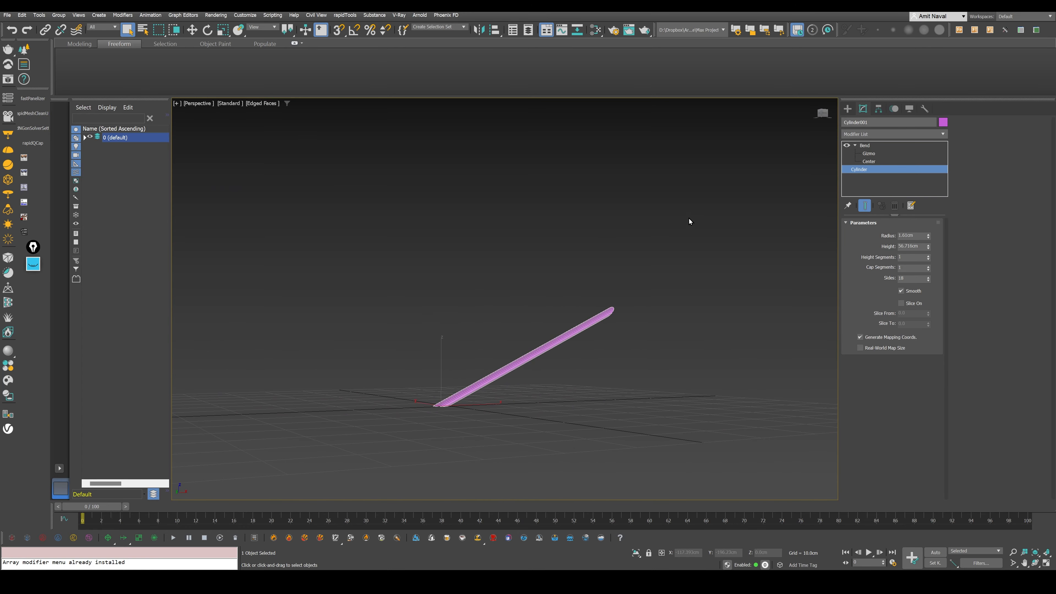
left_click(928, 256)
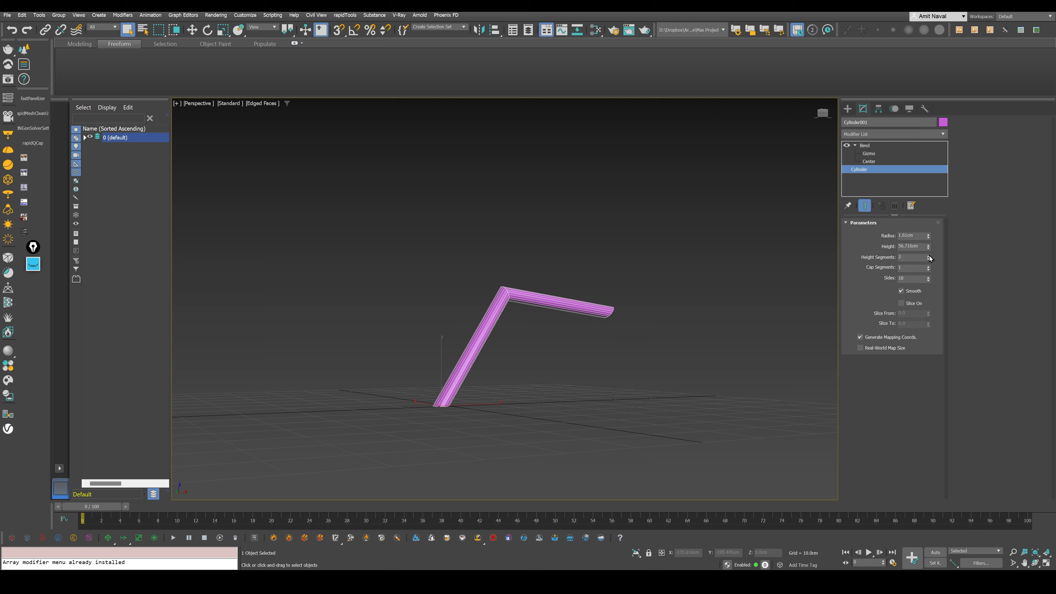
left_click(929, 256)
left_click(928, 256)
left_click(929, 255)
left_click(928, 256)
left_click(929, 256)
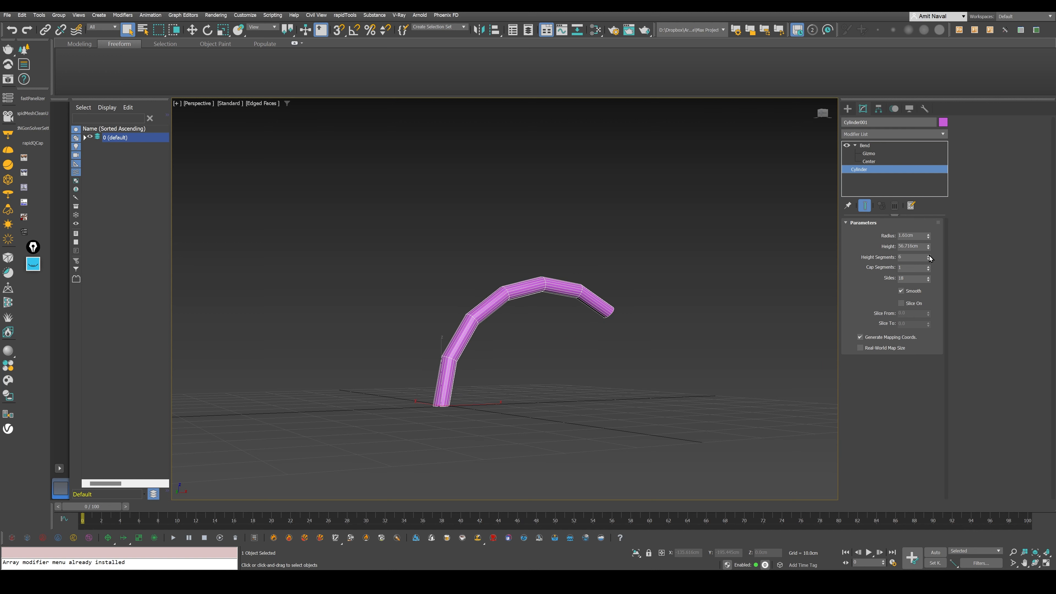
left_click(928, 256)
left_click(928, 255)
left_click(929, 256)
left_click(929, 255)
left_click(929, 256)
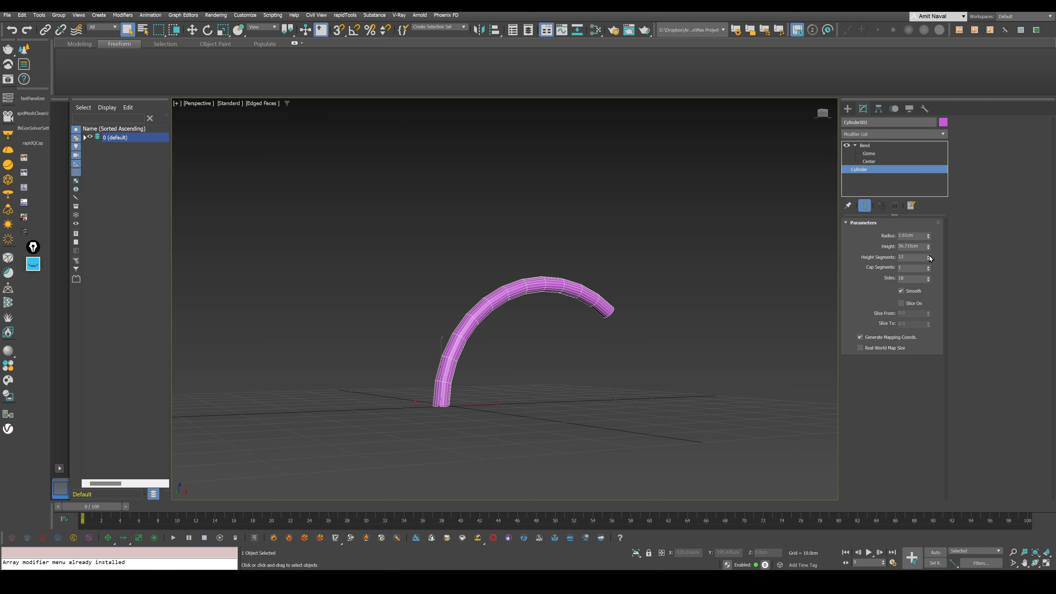
left_click(929, 256)
left_click(928, 256)
left_click(929, 256)
left_click(929, 256)
left_click(929, 256)
left_click(929, 256)
left_click(928, 256)
left_click(928, 256)
left_click(928, 256)
double_click(928, 255)
left_click(929, 256)
left_click(929, 255)
left_click(929, 255)
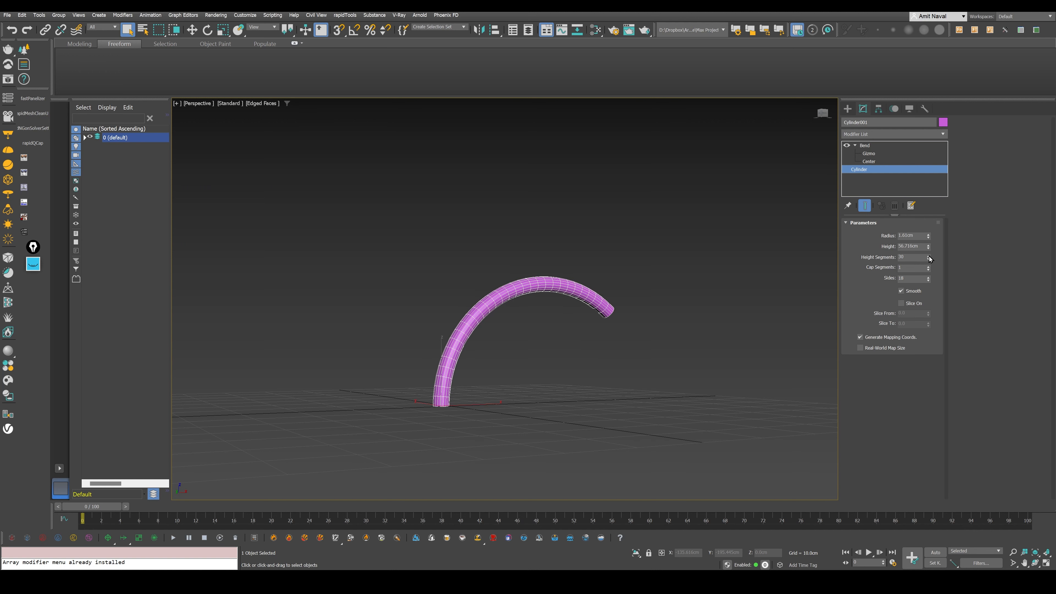
- Turn off edged faces in the perspective view and reselect the bent cylinder
left_click(616, 383)
key("F4")
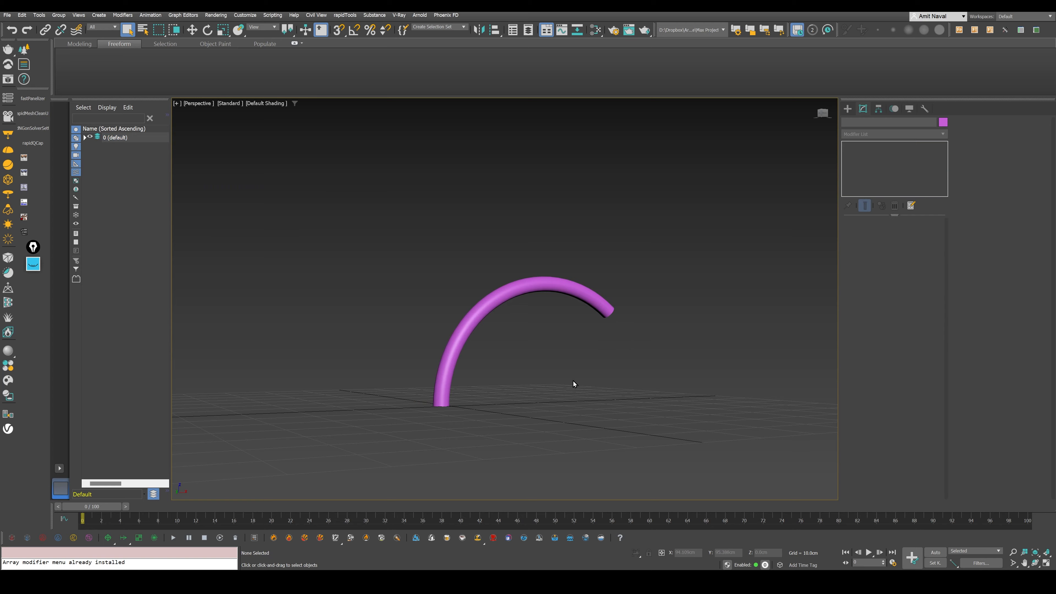
left_click_drag(573, 381, 646, 283)
mouse_move(646, 286)
middle_mouse_down("alt")
mouse_move(514, 301)
mouse_move(608, 298)
mouse_move(631, 272)
middle_mouse_up("alt")
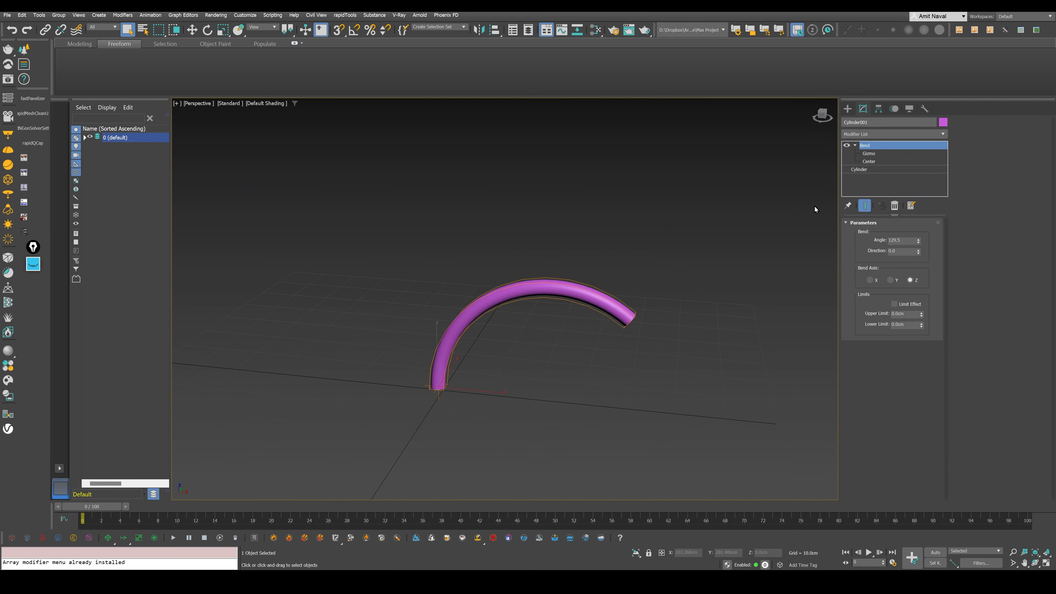
- Enable Limit Effect on the Bend modifier and set its upper limit to 38.18 cm
left_click(903, 308)
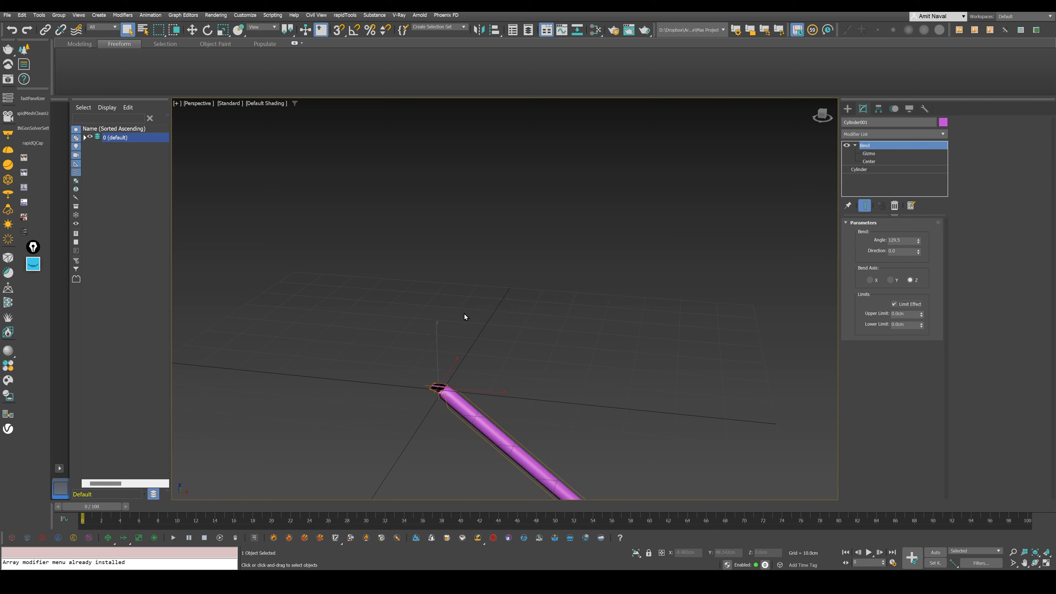
mouse_move(465, 317)
middle_mouse_down()
mouse_move(468, 300)
mouse_move(449, 277)
mouse_move(450, 302)
middle_mouse_up()
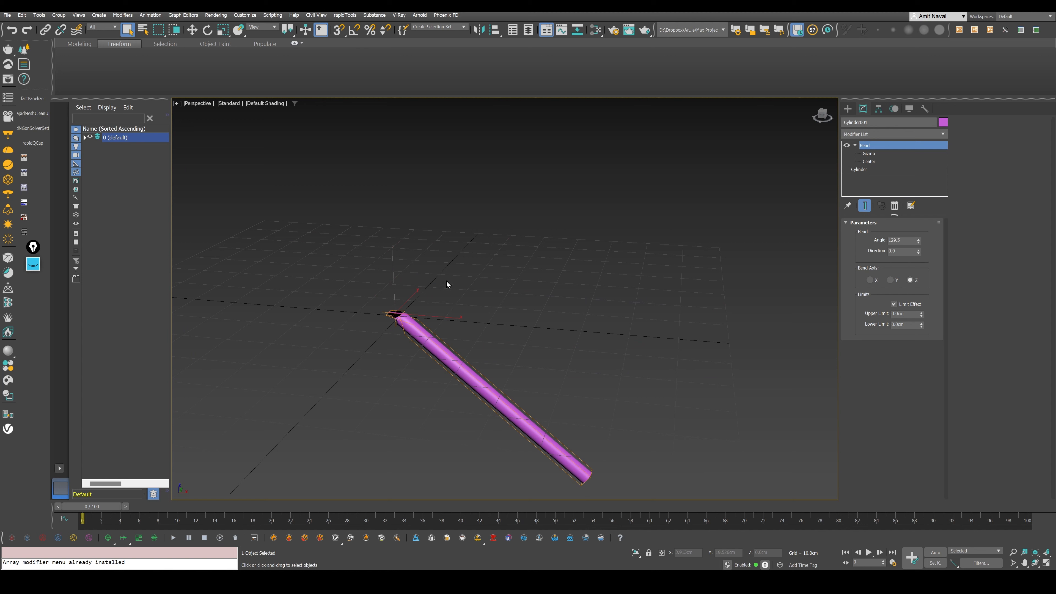
left_click_drag(922, 315, 630, 367)
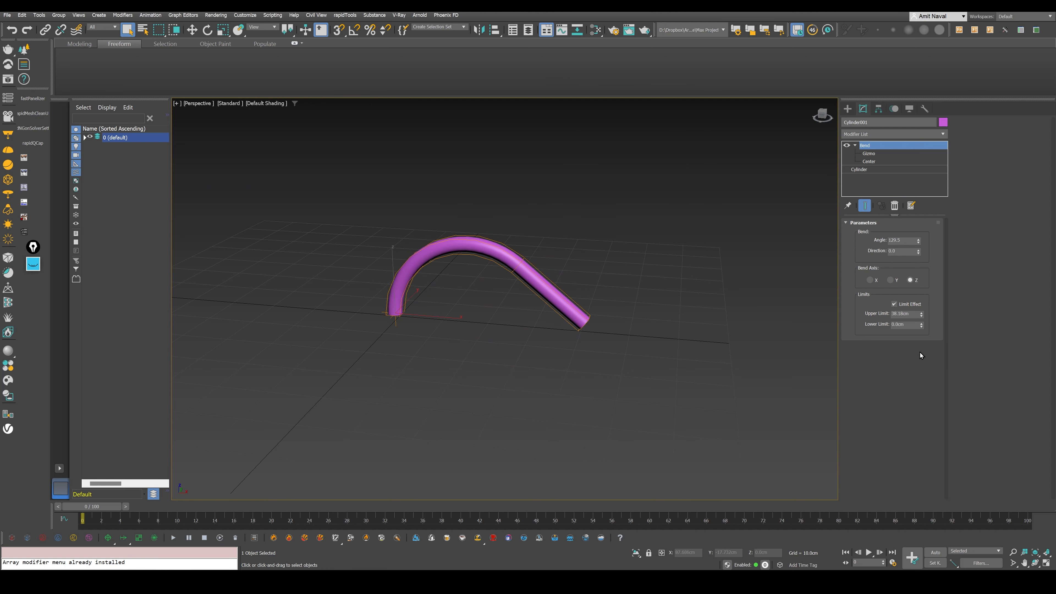
- Change the Bend limits to an upper limit of 5.22 cm and a lower limit of -12.675 cm
right_click(922, 314)
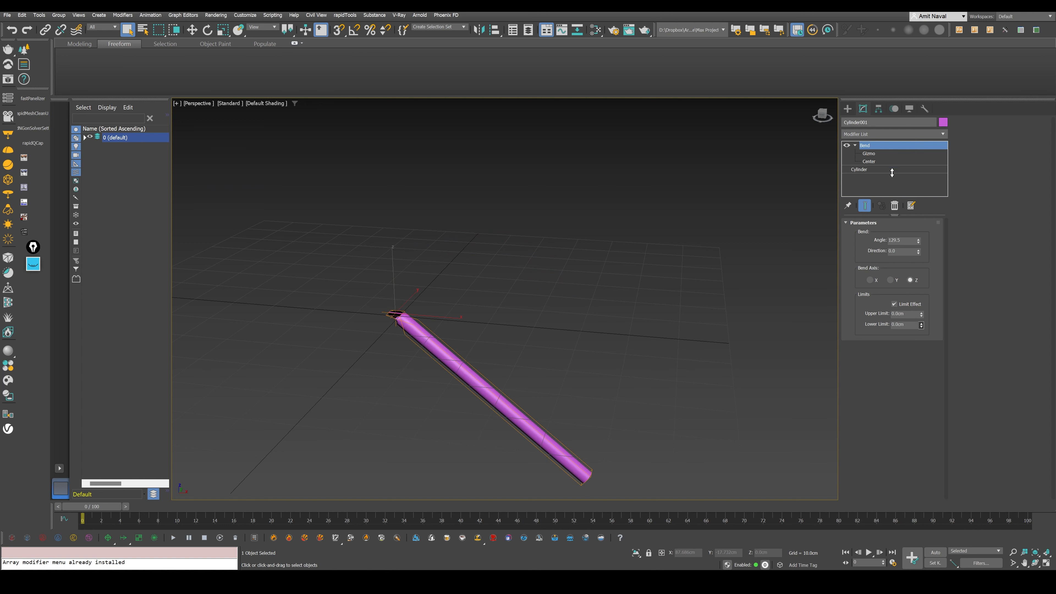
left_click_drag(892, 173, 922, 427)
middle_click_drag(545, 297, 564, 453)
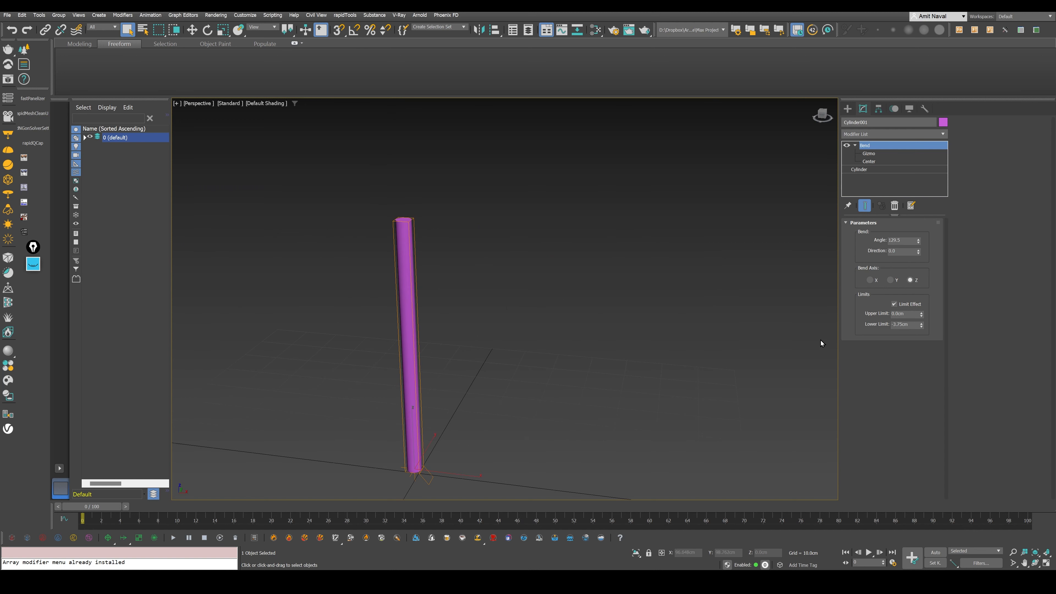
left_click_drag(921, 326, 921, 187)
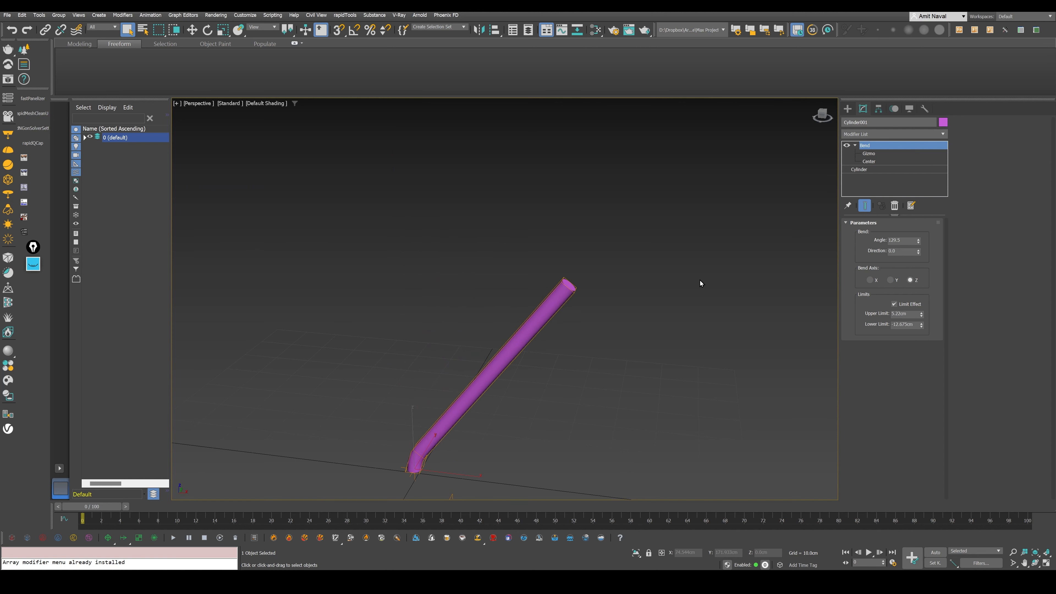
- Reset the Bend modifier's lower limit to 0 cm and set its upper limit to 18.322 cm
middle_click_drag(707, 376, 689, 328)
left_click_drag(922, 326, 924, 244)
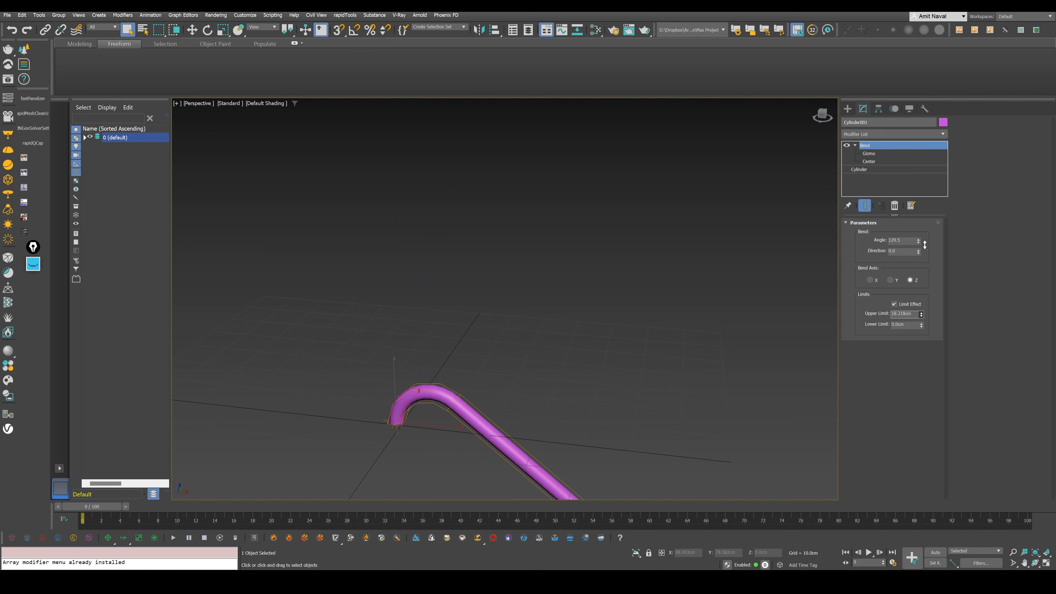
middle_click_drag(559, 373, 605, 301)
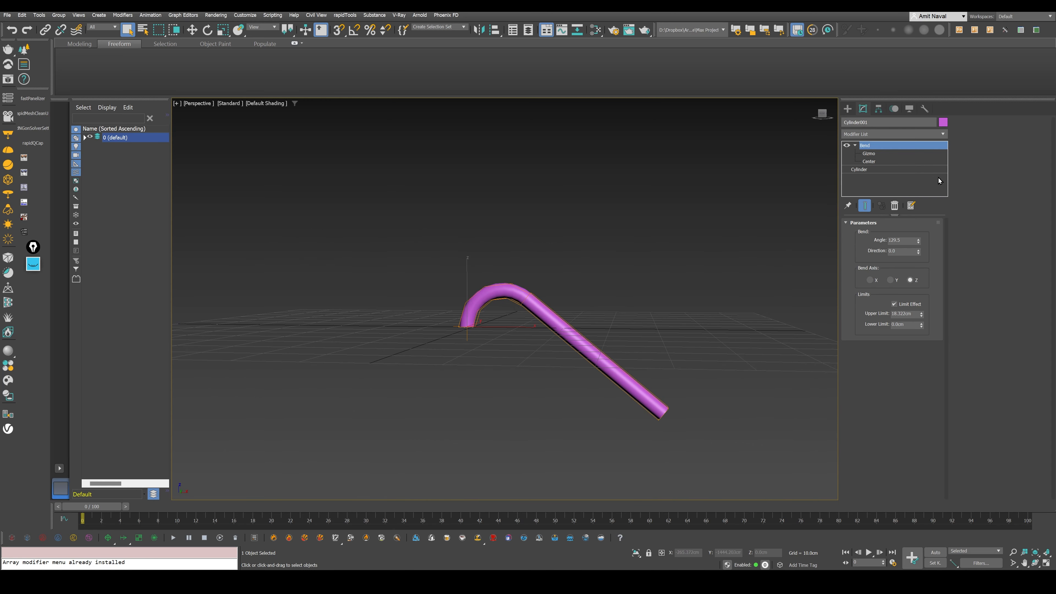
- Set the bend angle to 178.5 and turn off Limit Effect so the whole cylinder forms an arch
left_click_drag(918, 241, 929, 215)
middle_click_drag(566, 307, 628, 311, "alt")
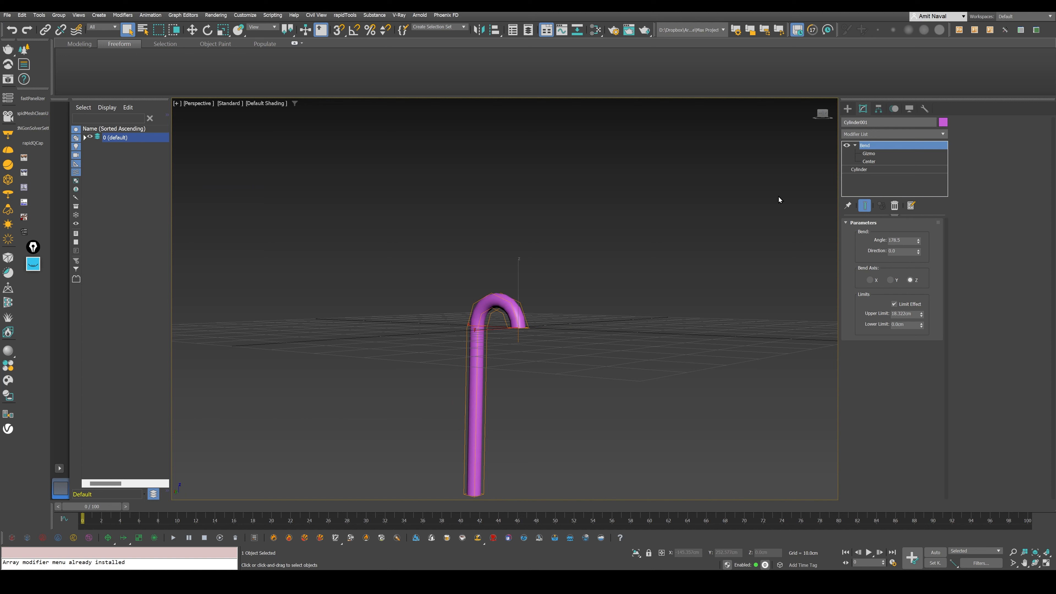
middle_click_drag(500, 320, 547, 289, "alt")
left_click(894, 304)
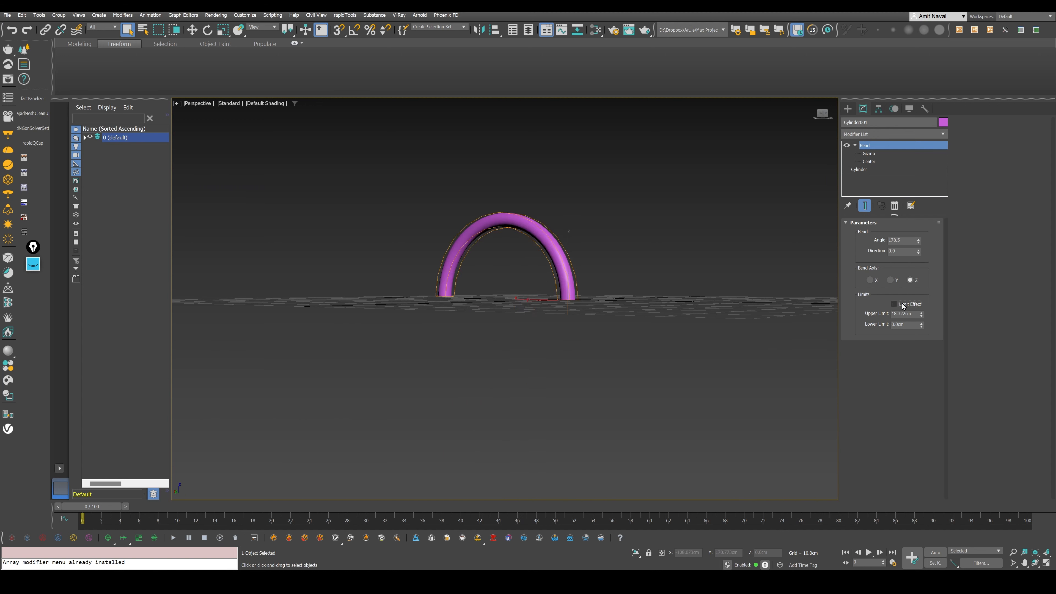
middle_click_drag(591, 226, 514, 334)
middle_click_drag(602, 336, 716, 240, "alt")
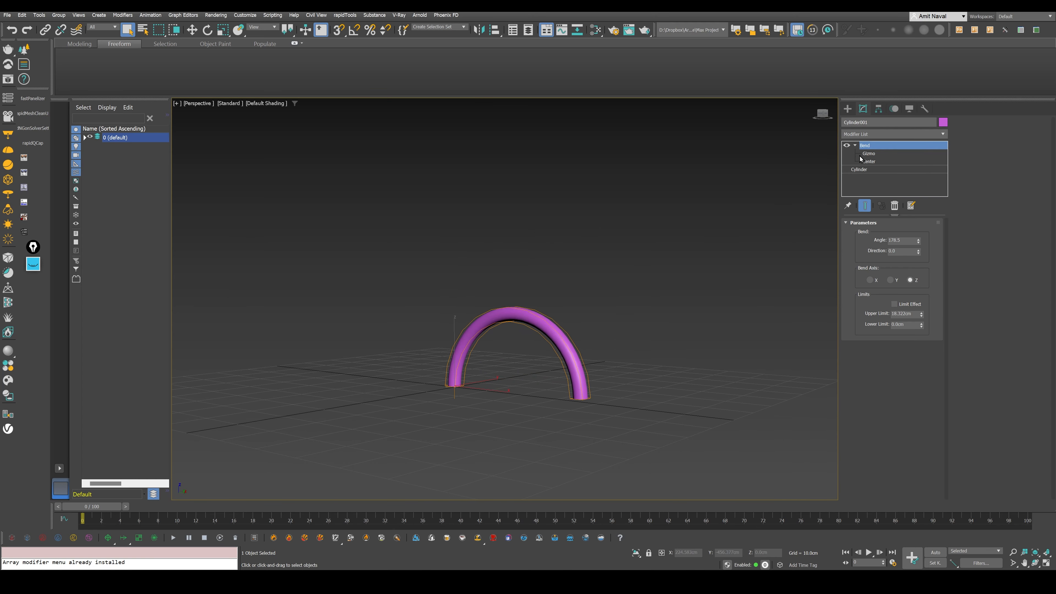
- Try repositioning the Bend modifier's gizmo and center on the arch, and undo the moves
left_click(870, 154)
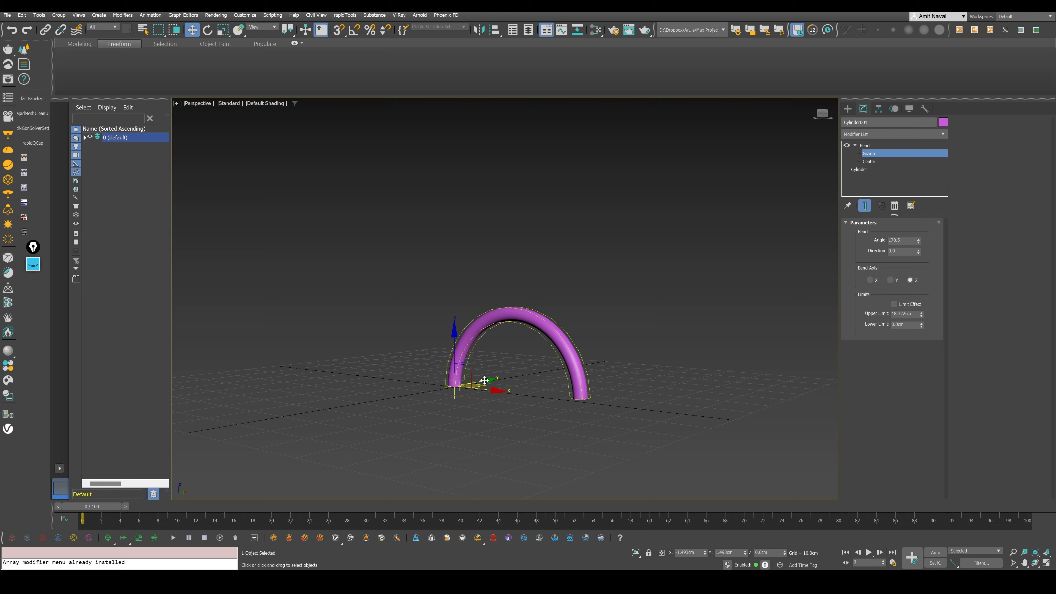
left_click_drag(485, 381, 486, 406)
left_click(871, 162)
left_click_drag(455, 354, 588, 188)
key("ctrl+z")
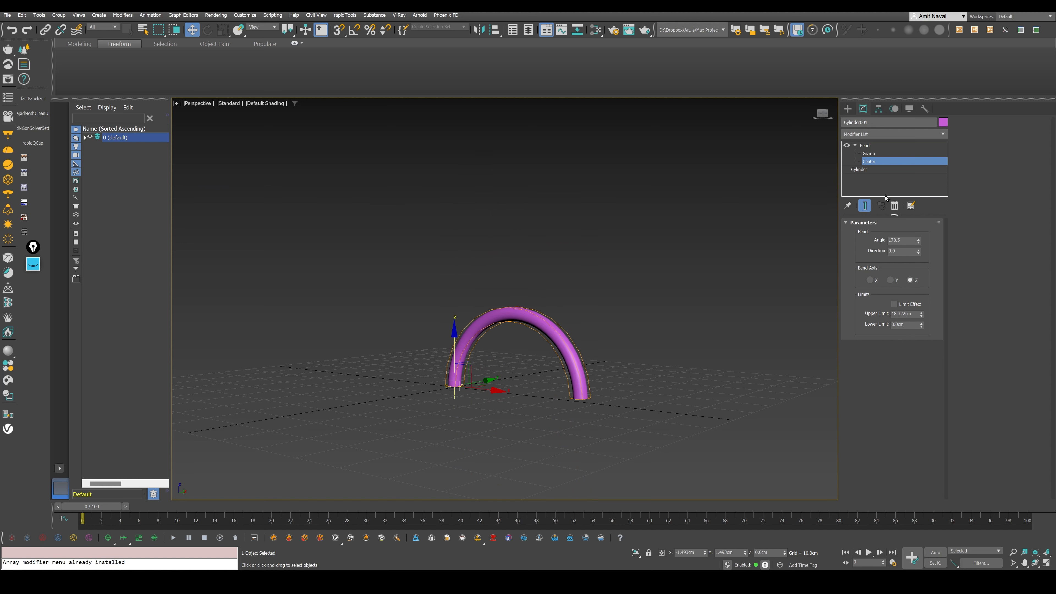
left_click(884, 162)
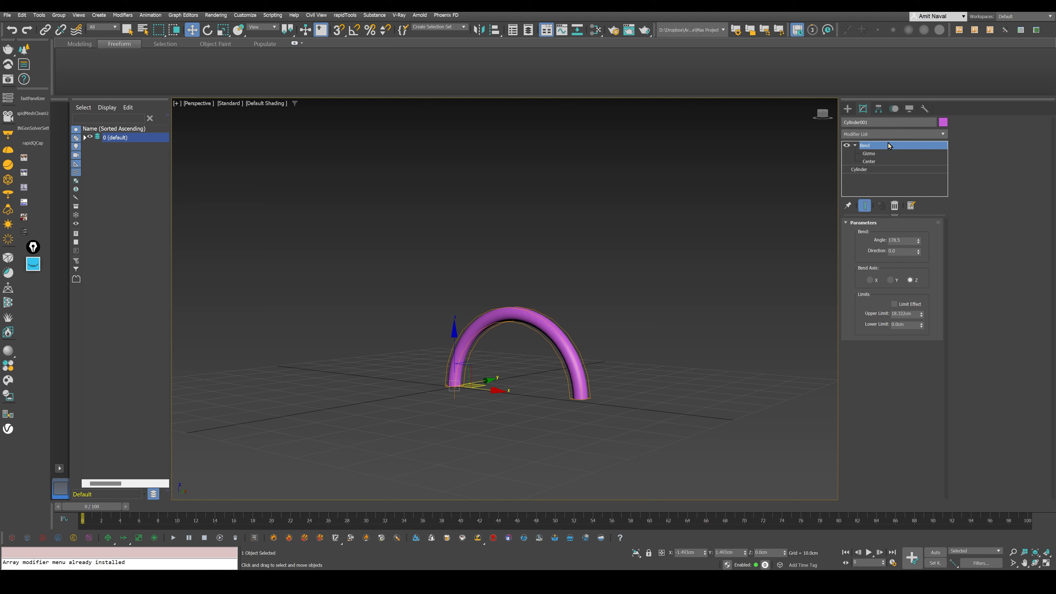
- Try removing the Bend modifier from the cylinder's stack, and undo the removal
left_click(893, 206)
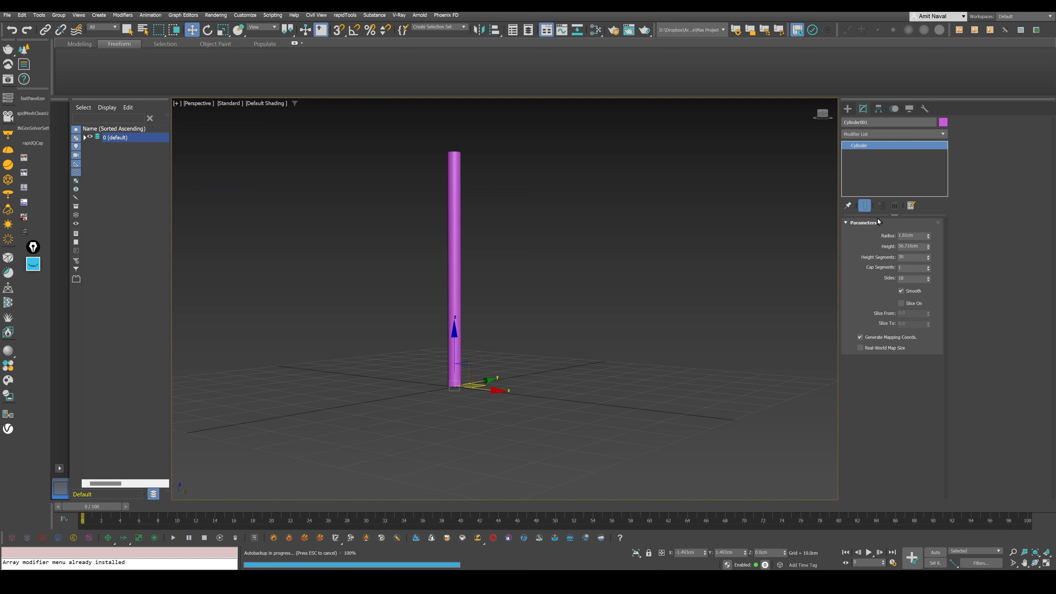
key("ctrl+z")
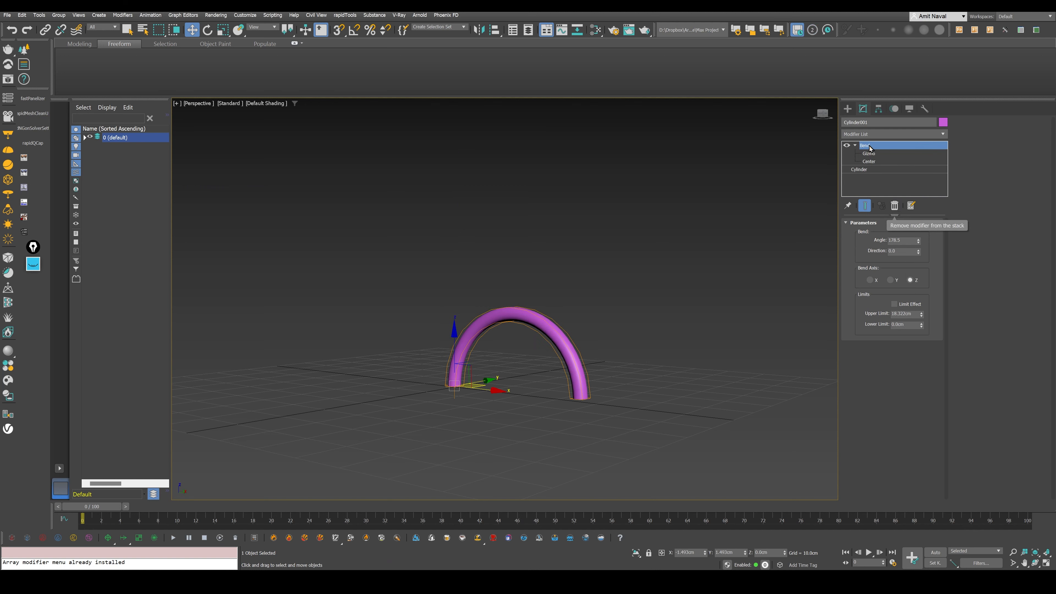
left_click(869, 168)
left_click(875, 147)
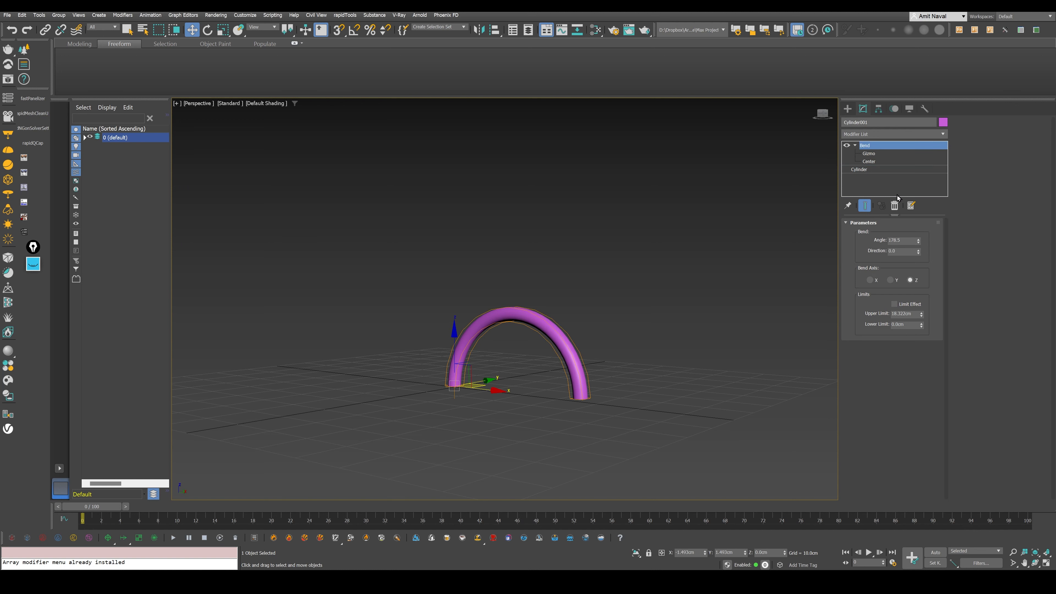
left_click(894, 205)
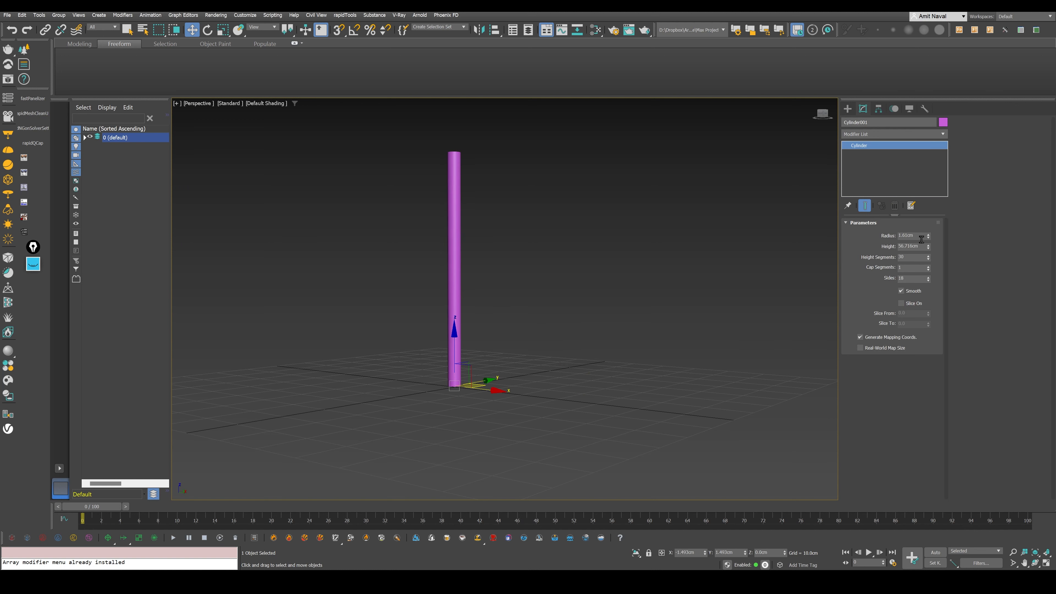
key("ctrl+z")
- Create a pyramid about 25.6 cm high on the grid beside the arch
left_click(847, 109)
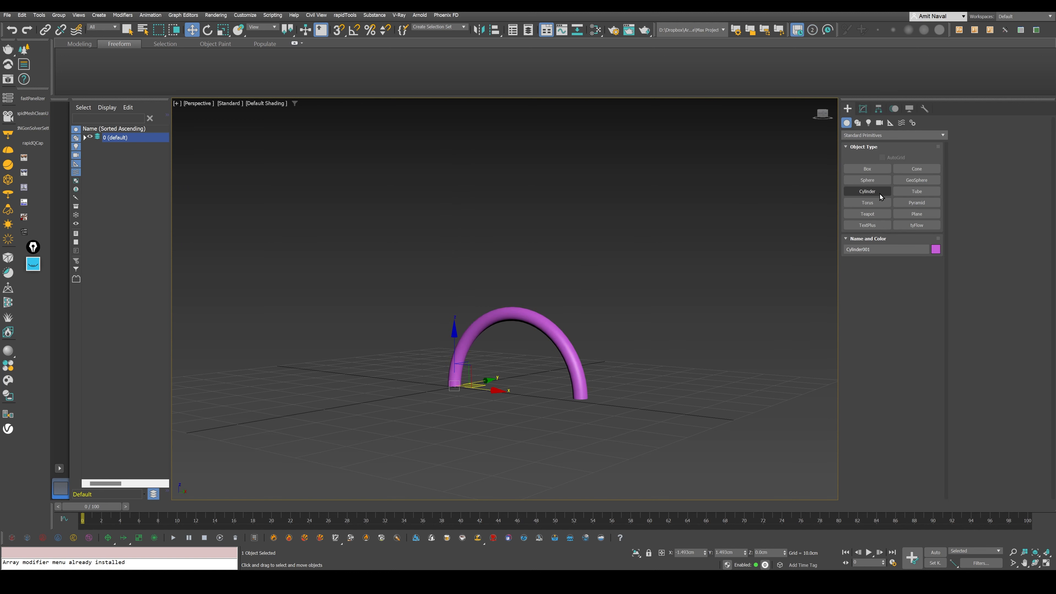
left_click(919, 203)
left_click_drag(330, 417, 325, 451)
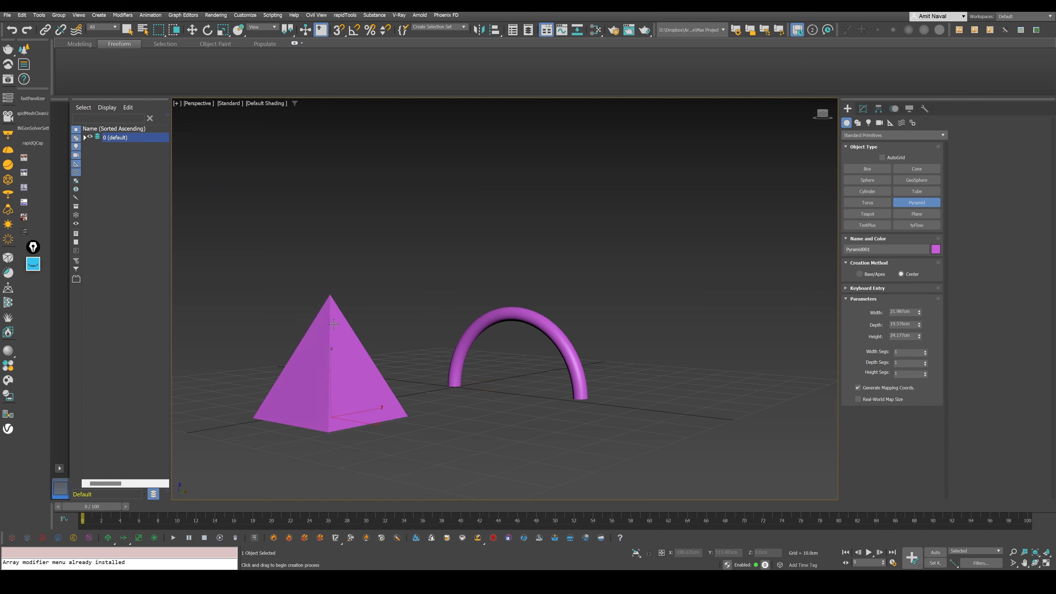
left_click(336, 318)
key("w")
- Show edged faces and set the pyramid's segments to 3 in width, 3 in depth and 45 in height
key("F4")
left_click(863, 109)
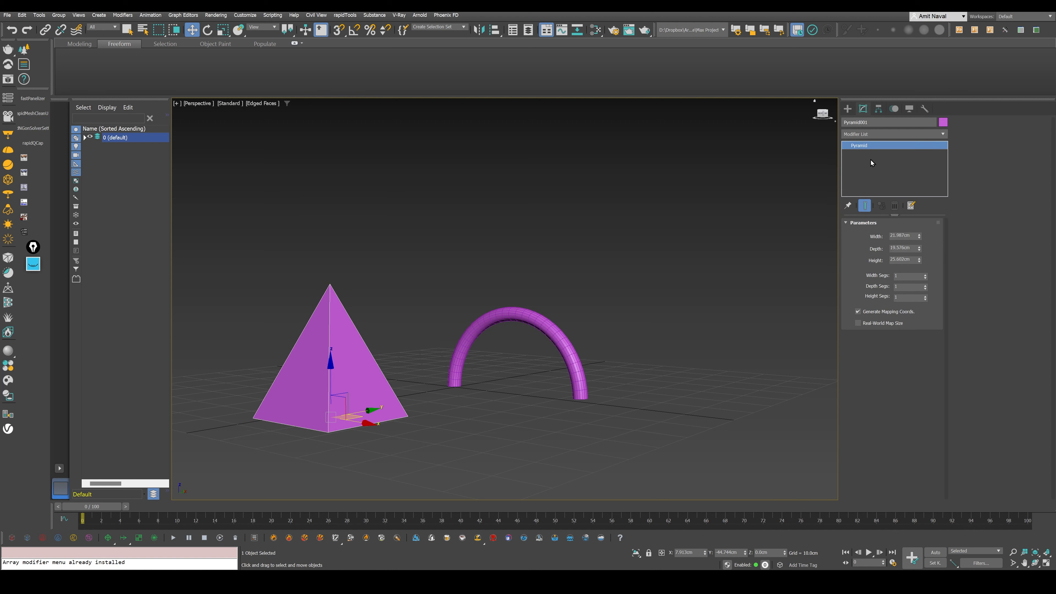
left_click_drag(925, 298, 927, 290)
left_click(926, 285)
left_click(926, 285)
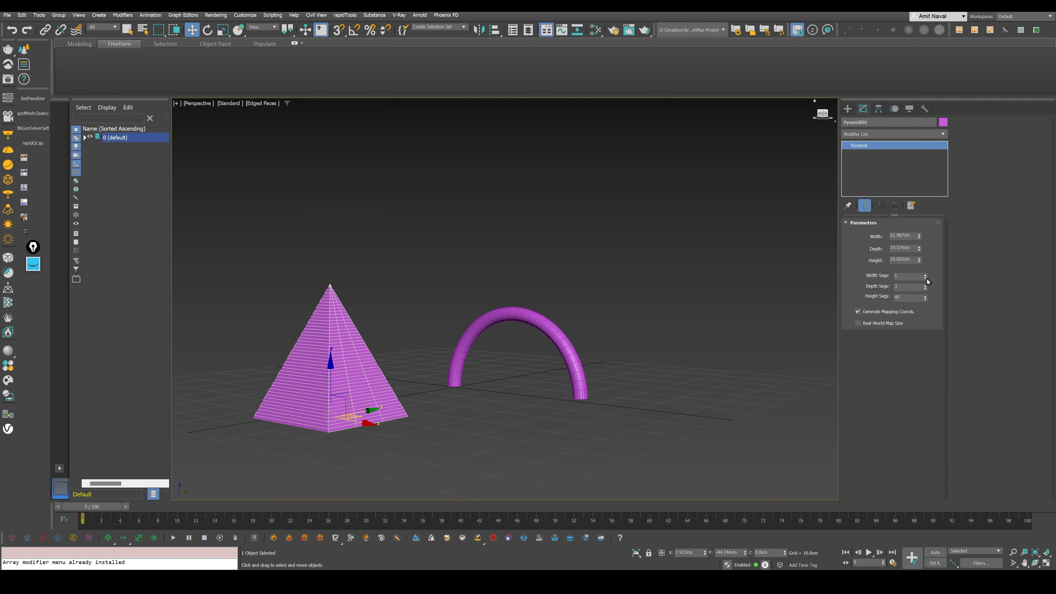
left_click(926, 274)
left_click(925, 275)
middle_click_drag(408, 355, 442, 347)
- Copy the Bend modifier from the arched cylinder and paste it onto the pyramid
left_click(578, 260)
left_click(575, 311)
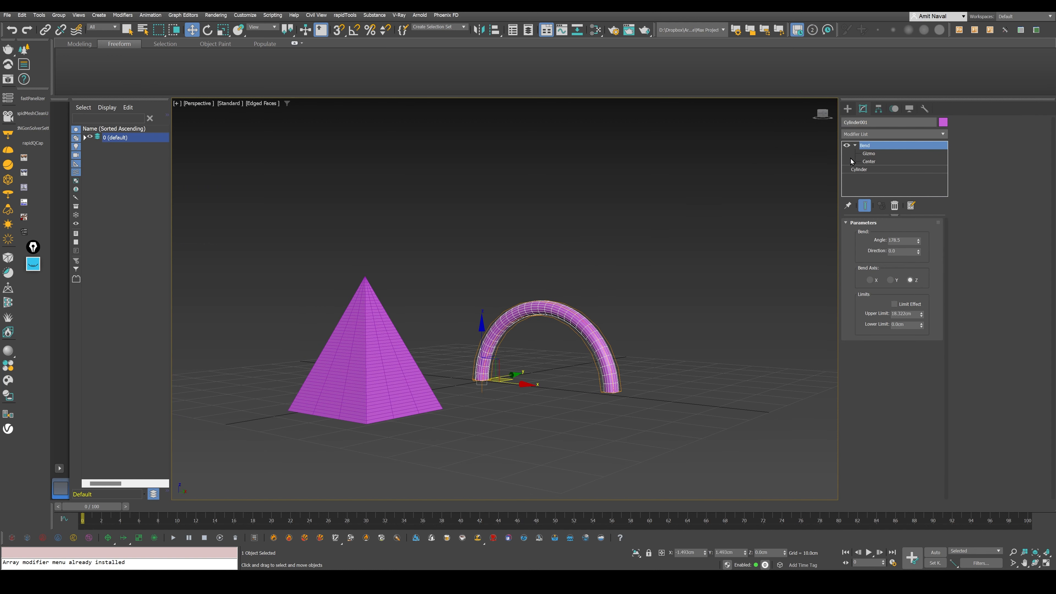
right_click(873, 146)
left_click(908, 188)
right_click(878, 145)
left_click(903, 188)
left_click(360, 333)
right_click(892, 145)
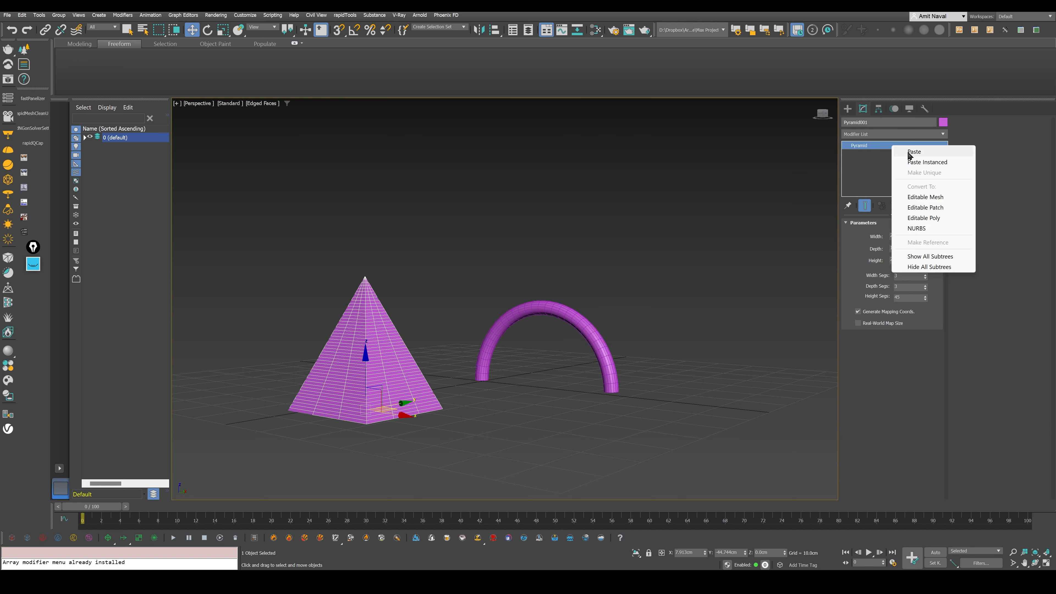
left_click(918, 155)
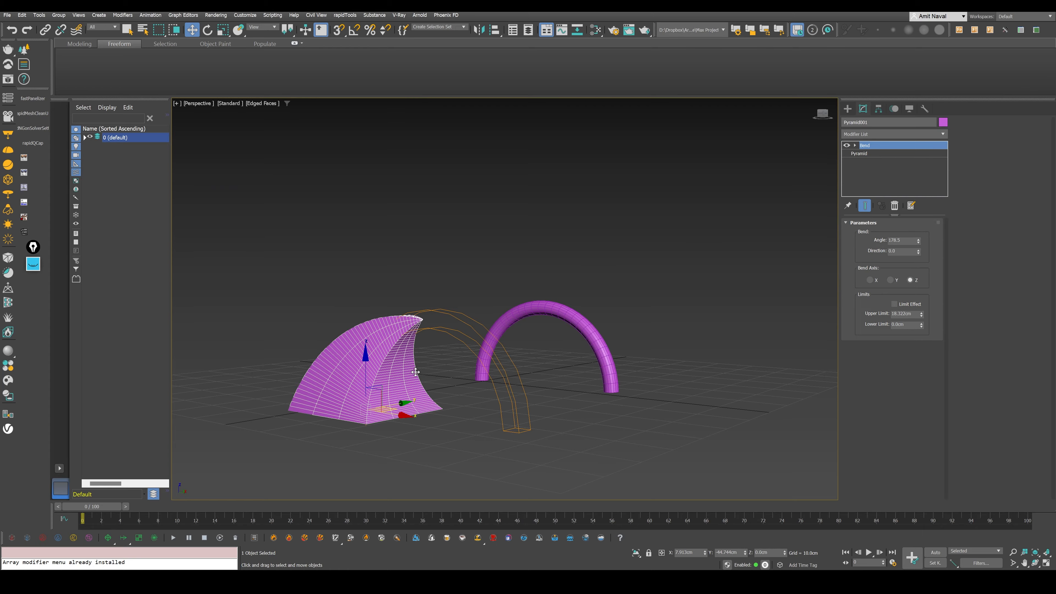
- Turn off edged faces to view both bent objects in plain shading, and select the bent pyramid
mouse_move(496, 352)
middle_mouse_down("alt")
mouse_move(483, 372)
mouse_move(402, 391)
mouse_move(464, 373)
mouse_move(588, 367)
mouse_move(454, 373)
mouse_move(451, 408)
mouse_move(533, 390)
middle_mouse_up("alt")
left_click(477, 376)
key("F4")
key("ctrl+a")
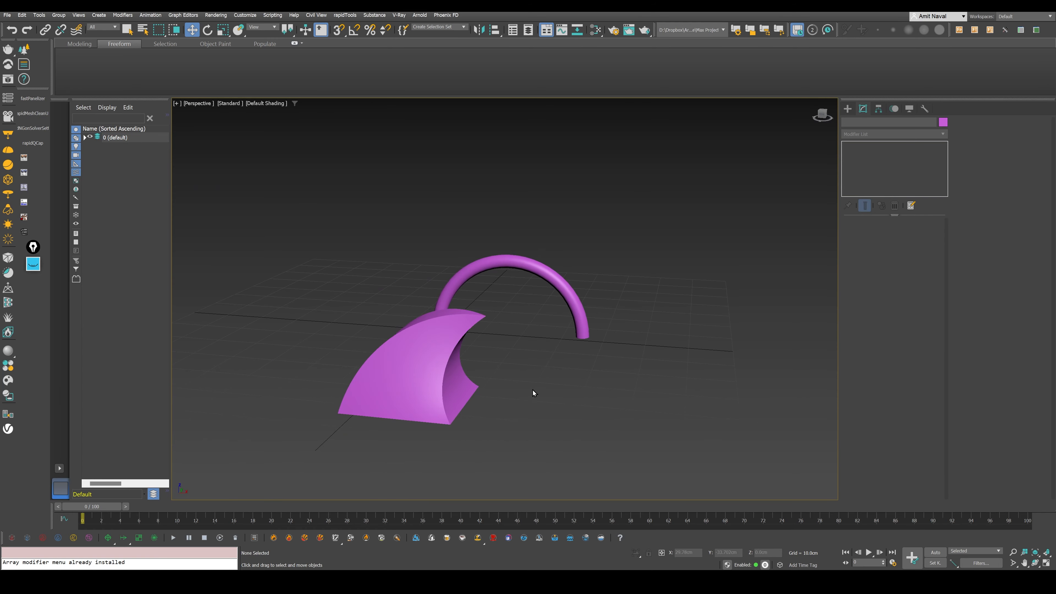
left_click(376, 386)
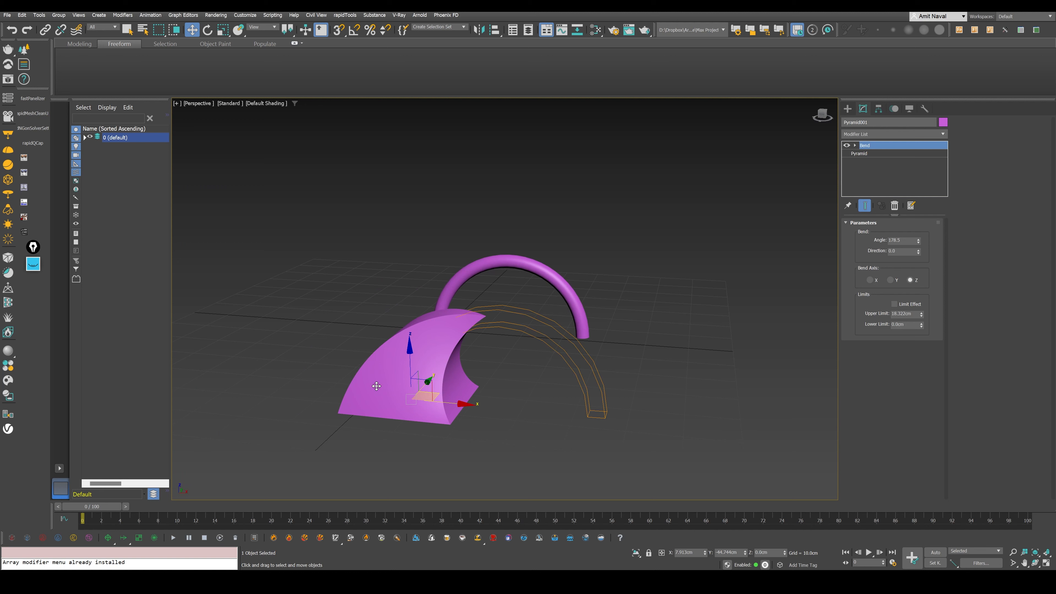
- Remove the Bend modifier from the pyramid and from the cylinder so both return to their straight shapes
left_click(891, 208)
left_click(573, 302)
left_click(893, 207)
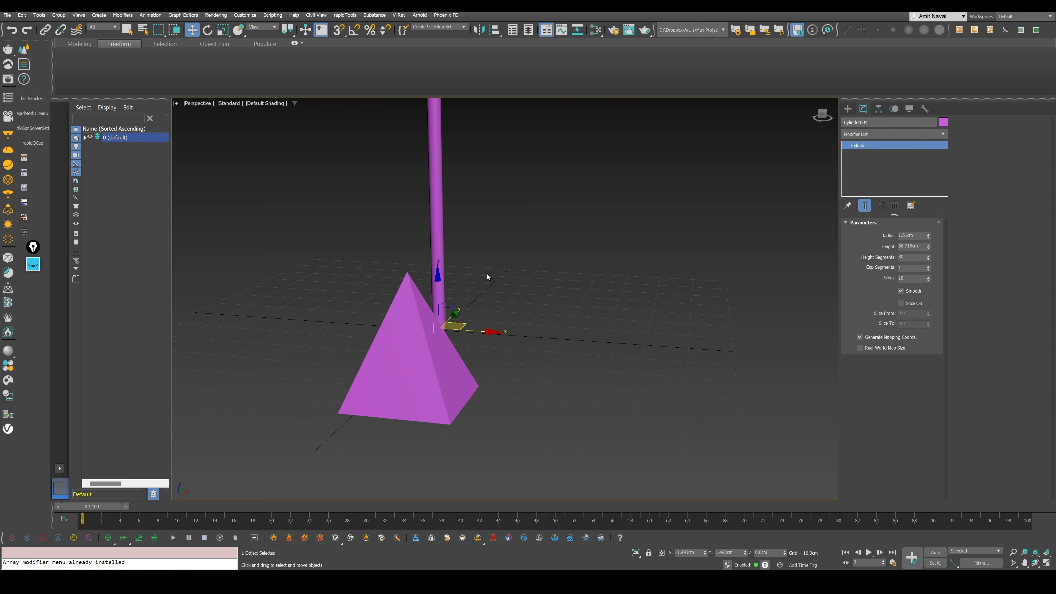
middle_click_drag(486, 274, 547, 304, "alt")
left_click(520, 243)
left_click(458, 236)
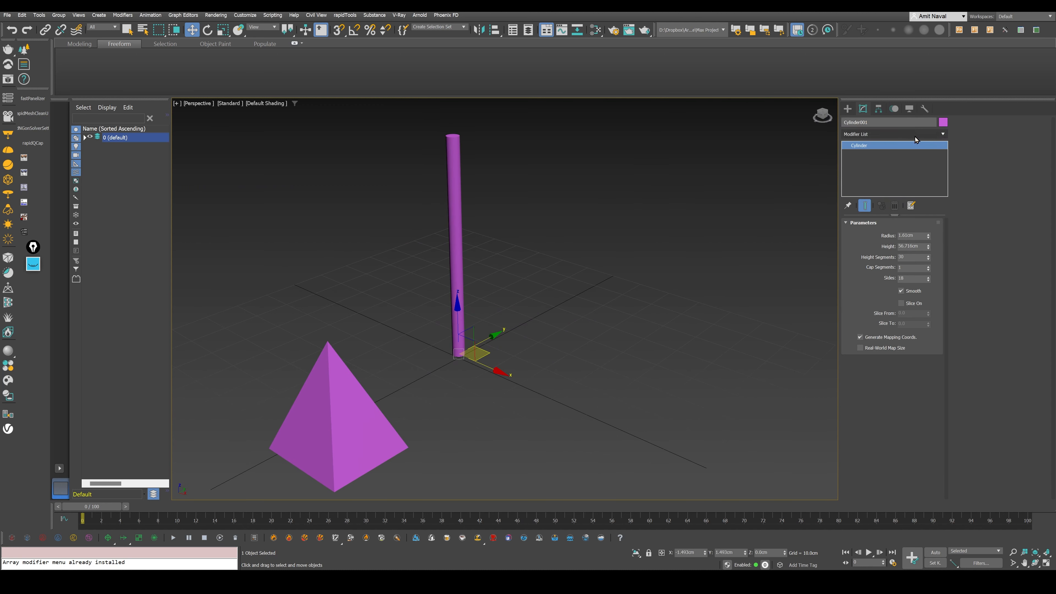
- Select the pyramid and apply the Melt modifier to it
left_click(387, 428)
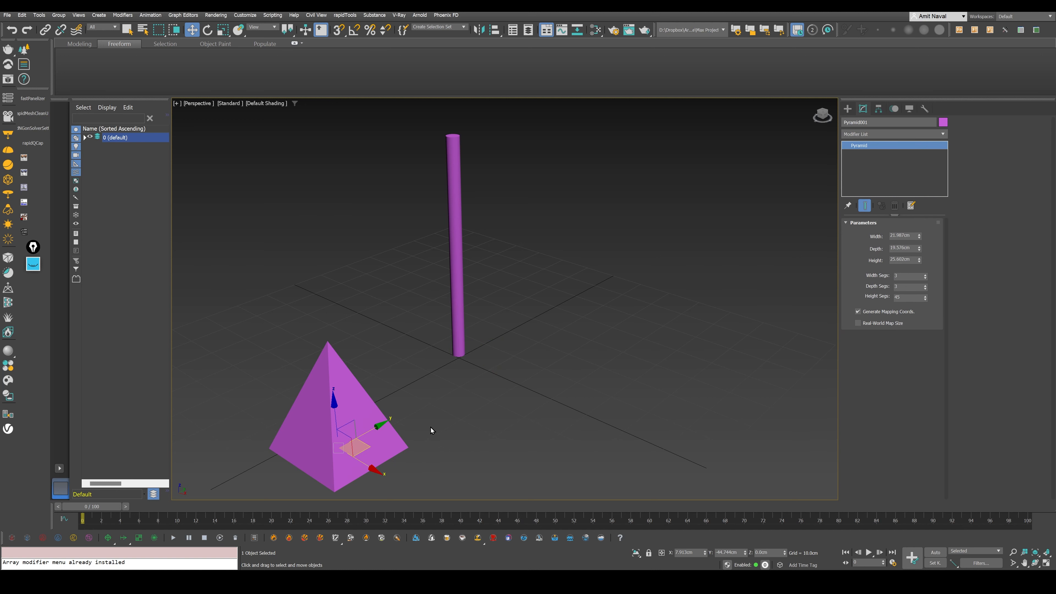
left_click(886, 134)
type("mel")
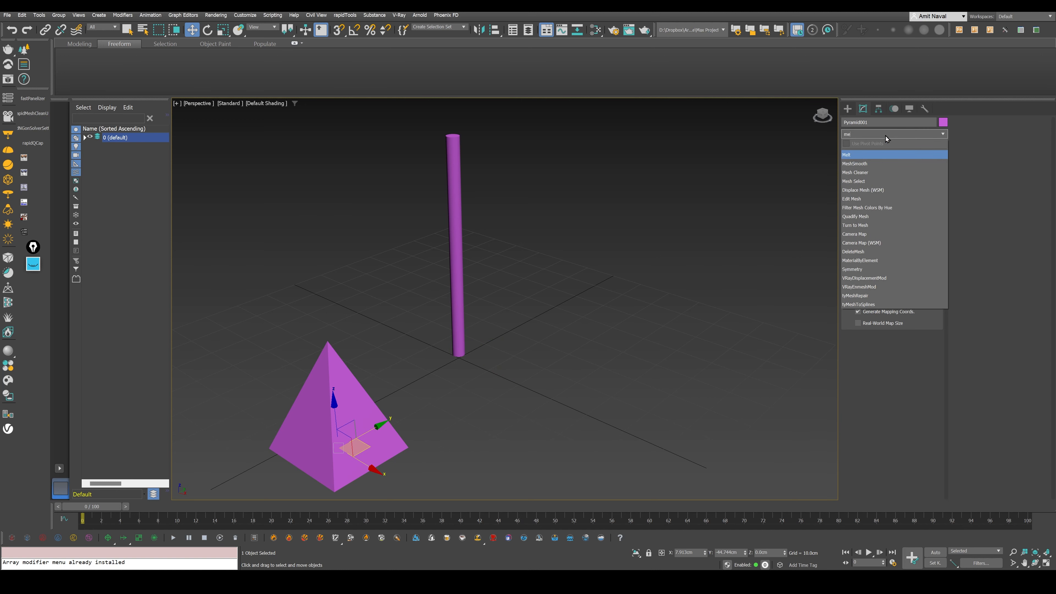
left_click(876, 154)
- Try a Melt amount of about 569 on the pyramid, undo it, and try another amount with Glass solidity
key("z")
middle_click_drag(665, 269, 574, 296, "alt")
left_click_drag(918, 245, 941, 79)
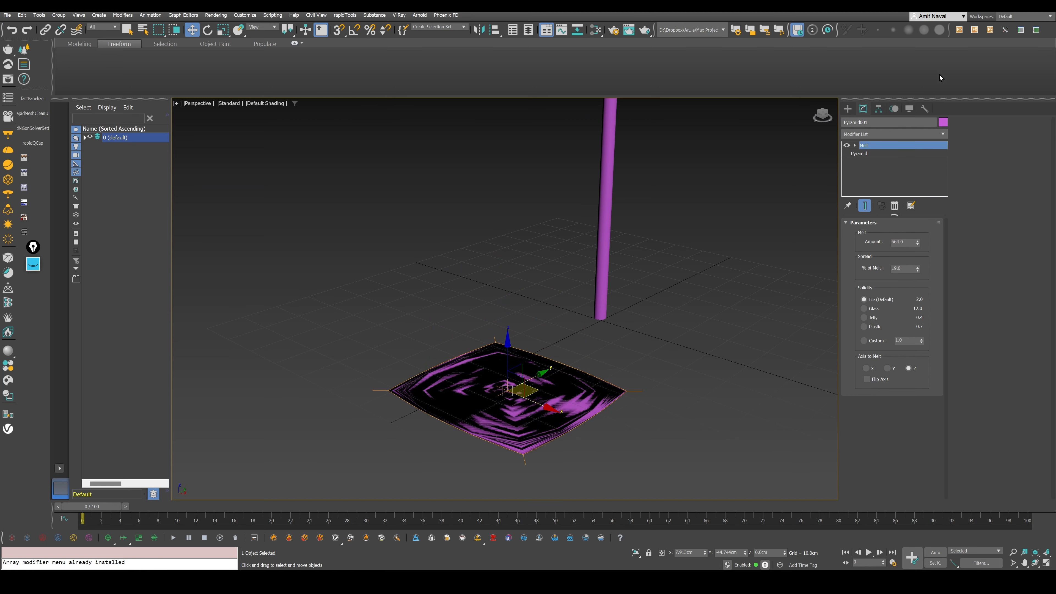
key("ctrl+z")
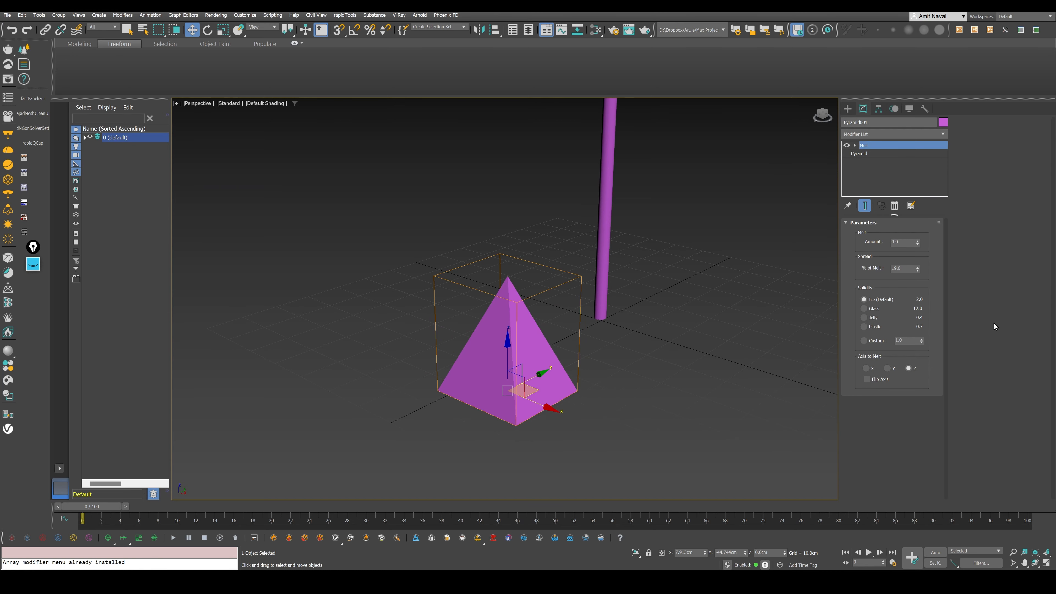
left_click(875, 309)
left_click_drag(921, 239, 975, 283)
- Add the Noise modifier to the pyramid in place of Melt
left_click(918, 134)
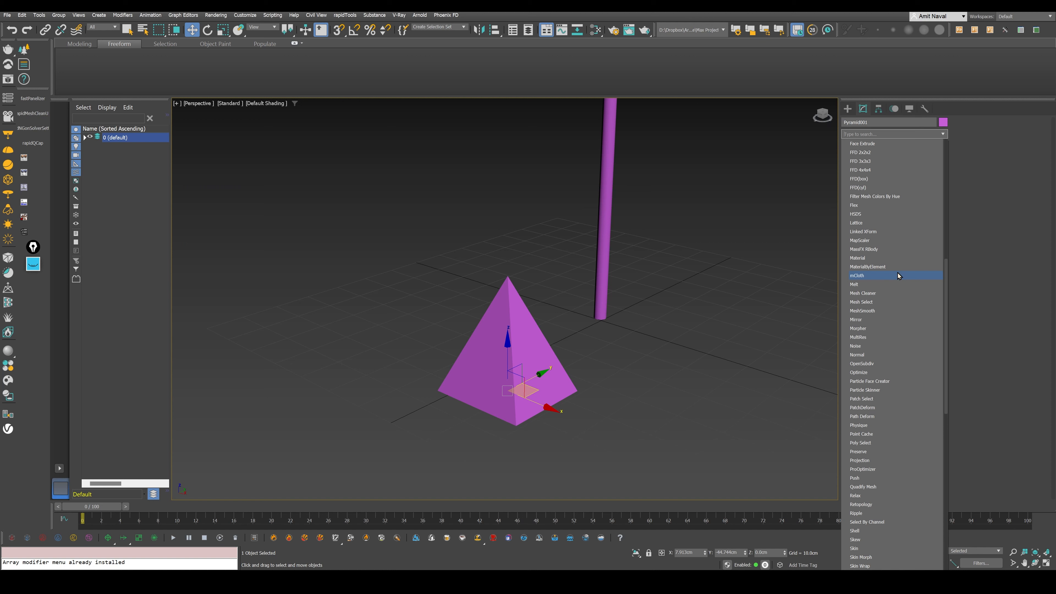
scroll(909, 362, "down", 1)
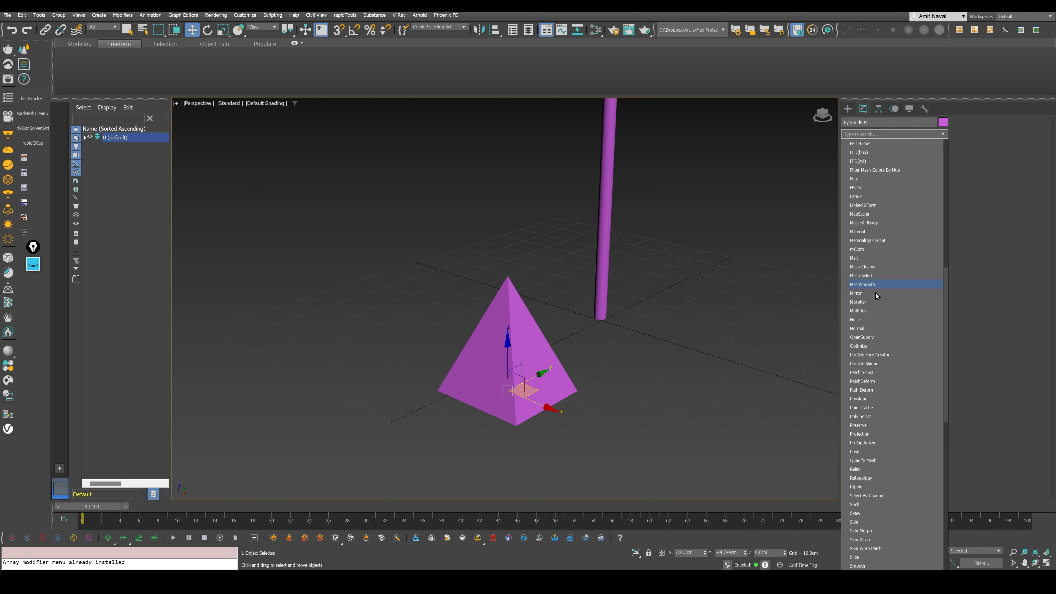
left_click(869, 322)
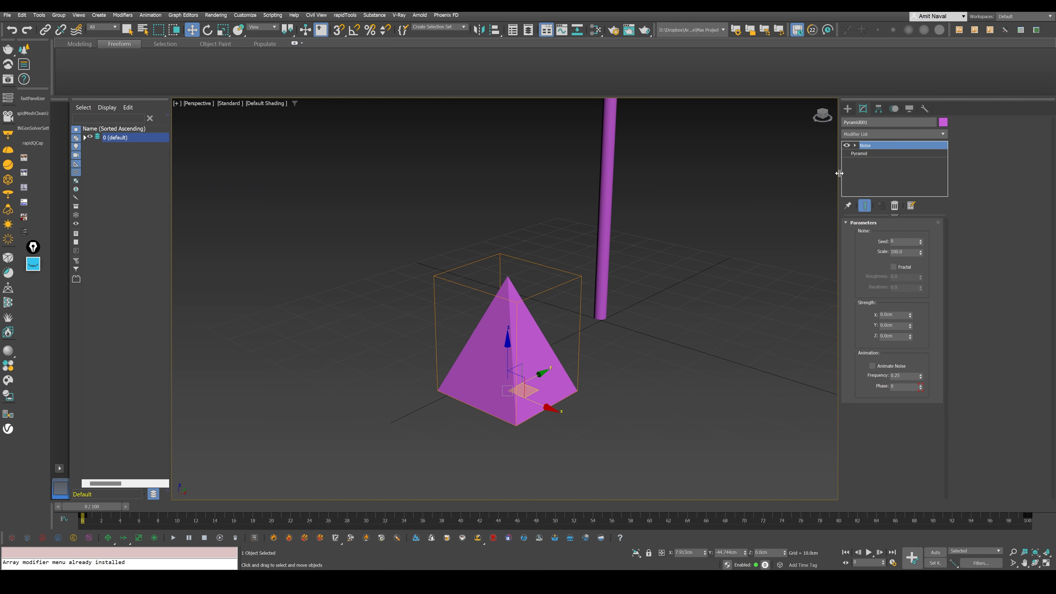
middle_click_drag(536, 361, 554, 328, "alt")
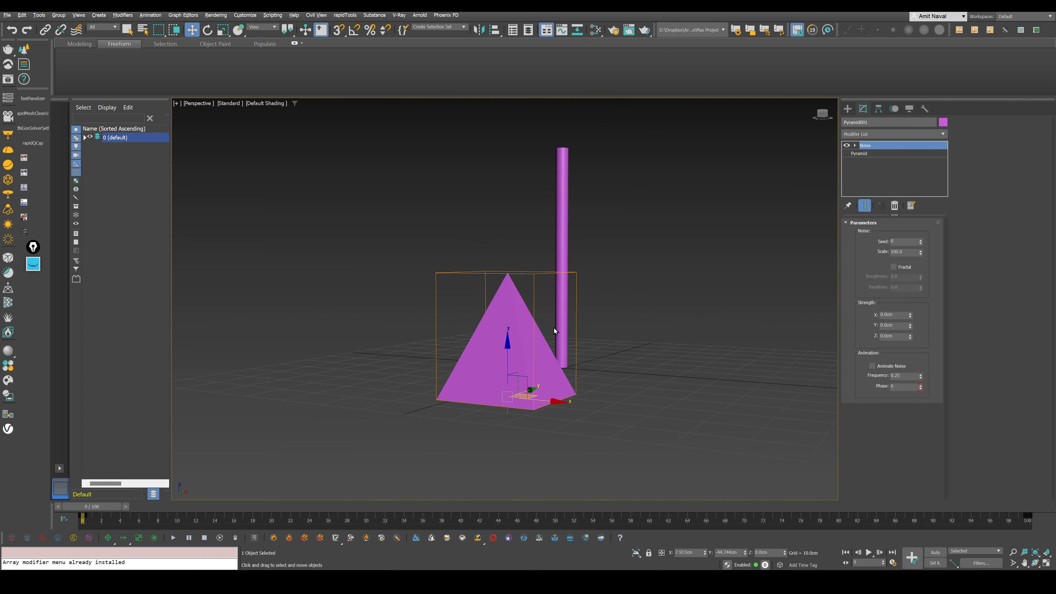
scroll(553, 328, "up", 3)
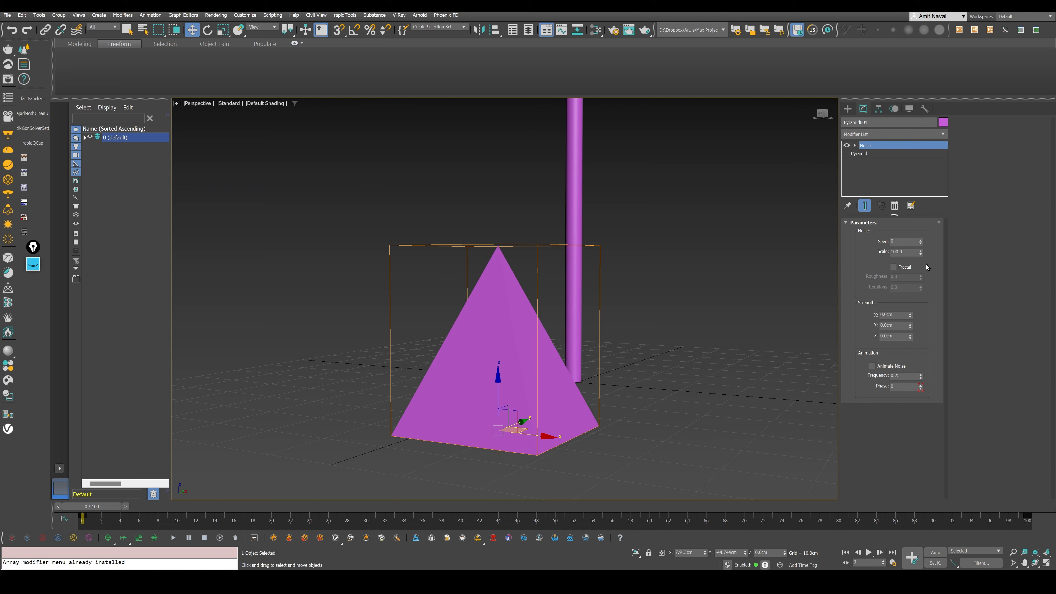
- Try Noise strengths of about 165 cm in X, 194 cm in Y and 173 cm in Z on the pyramid
left_click_drag(921, 242, 941, 551)
mouse_move(910, 315)
left_mouse_down()
mouse_move(910, 208)
mouse_move(882, 566)
mouse_move(882, 317)
left_mouse_up()
key("F4")
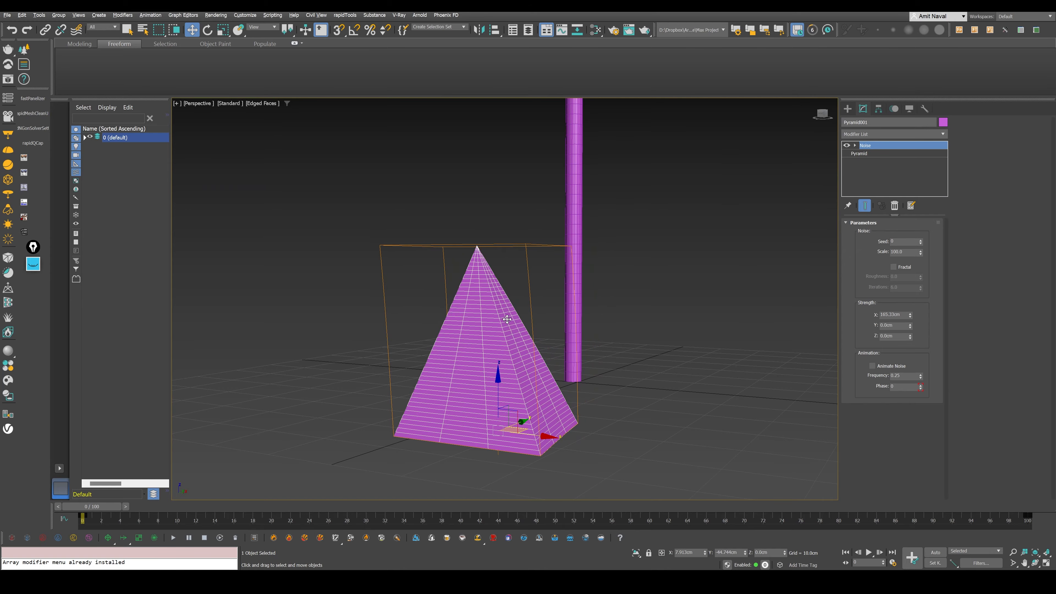
mouse_move(507, 319)
middle_mouse_down("alt")
mouse_move(588, 331)
mouse_move(605, 286)
middle_mouse_up("alt")
key("F4")
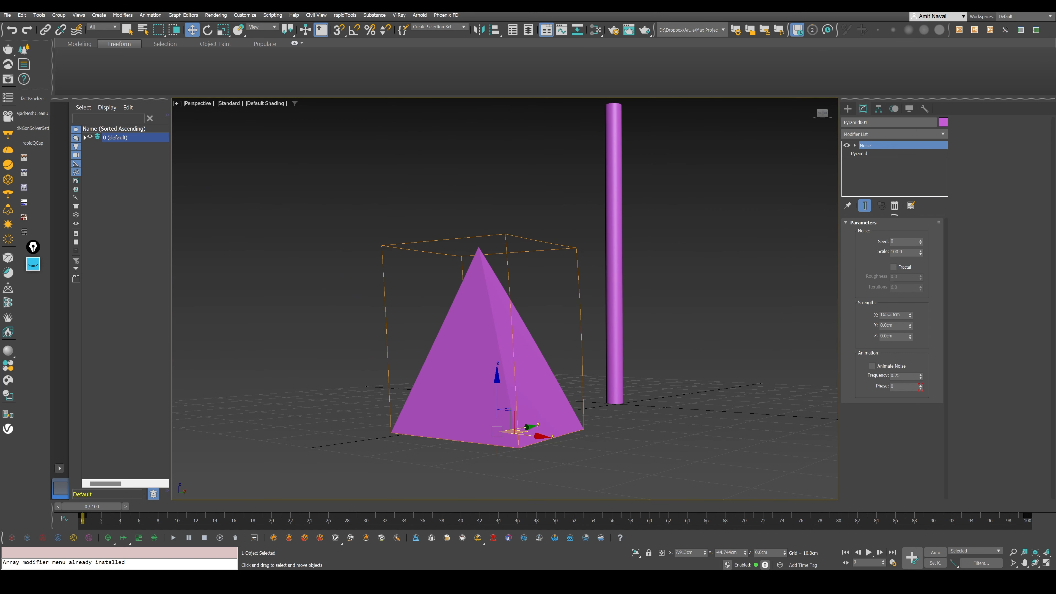
left_click_drag(910, 325, 221, 393)
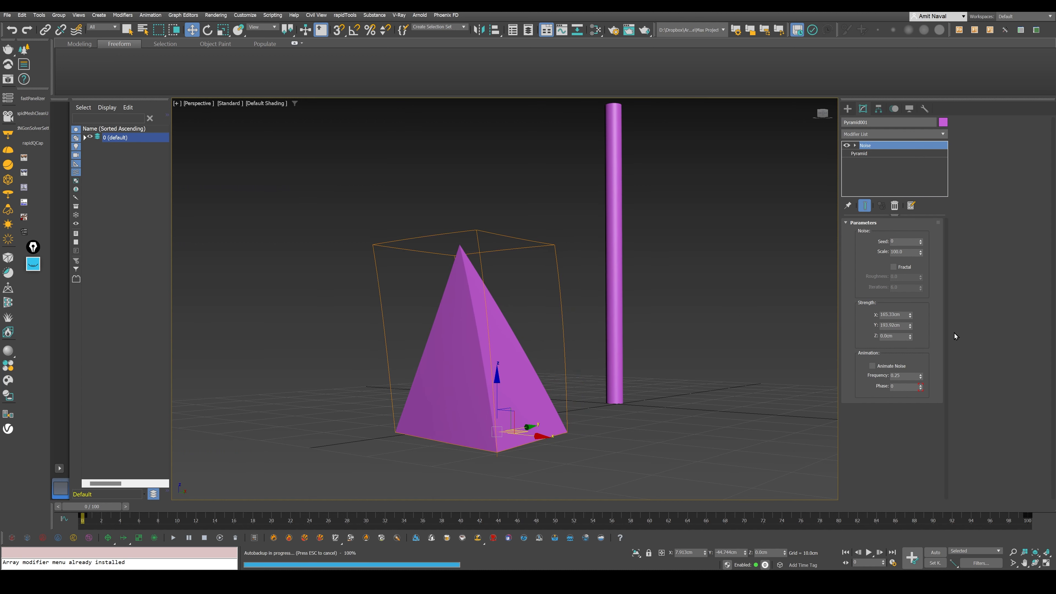
left_click_drag(910, 336, 761, 208)
middle_click_drag(731, 479, 759, 408, "alt")
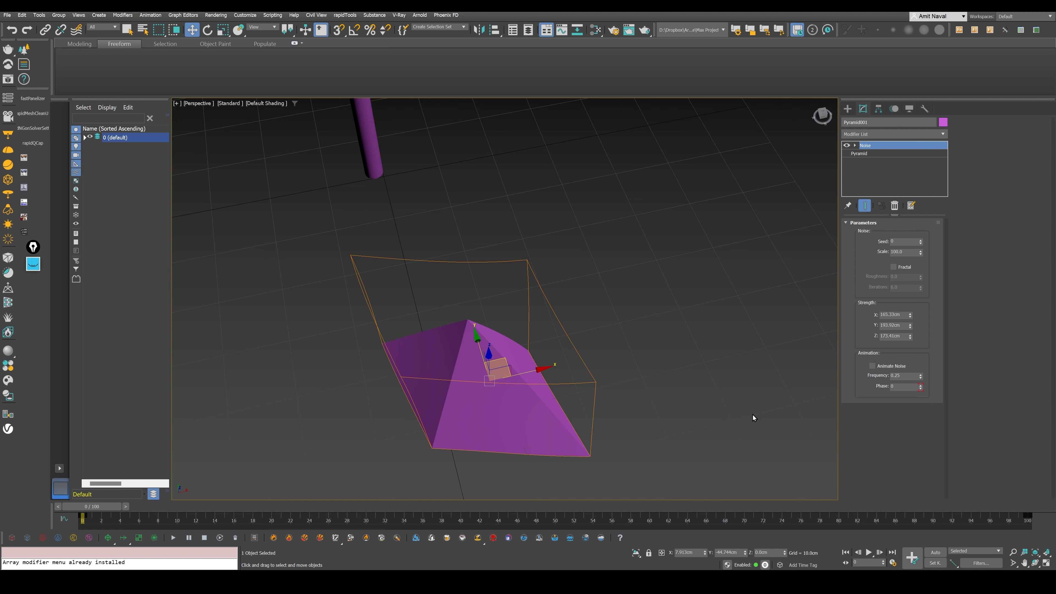
middle_click_drag(735, 327, 770, 308, "alt")
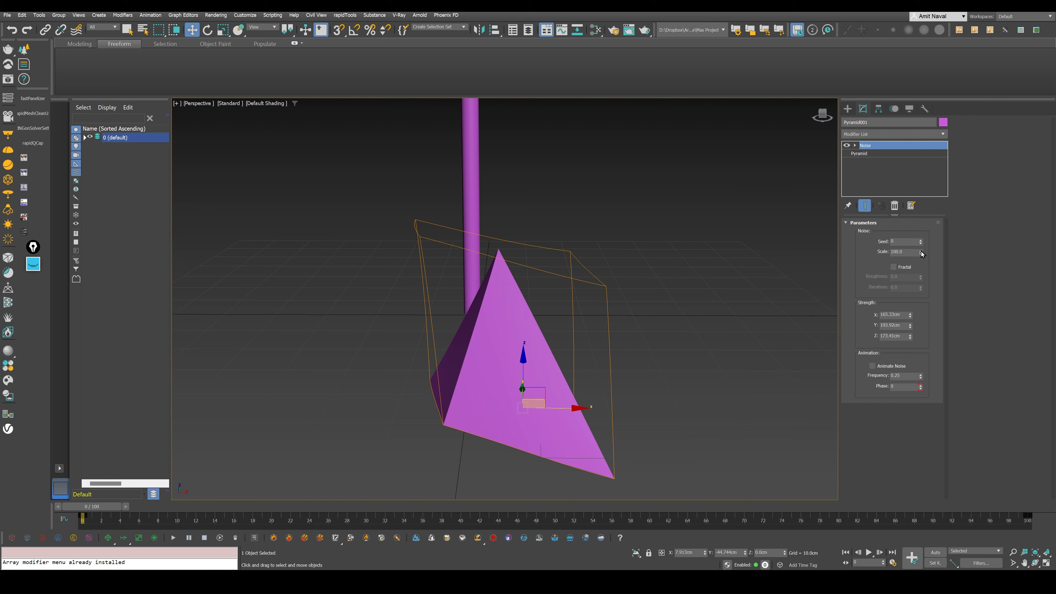
- Set the Noise scale to 15 and lower the strengths to a small X, a negative Y and 0 in Z
left_click_drag(921, 255, 926, 277)
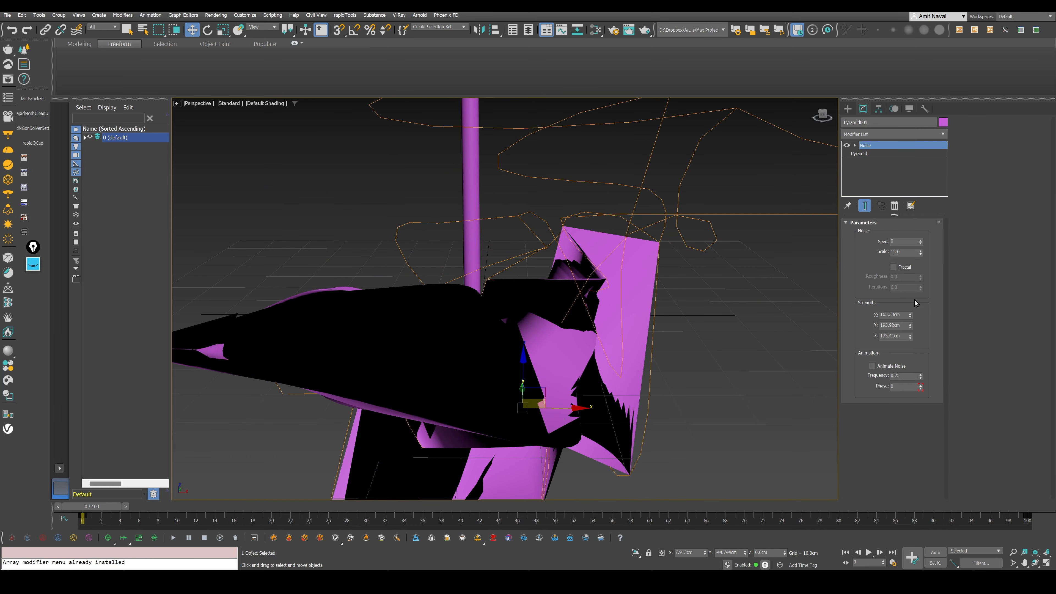
left_click_drag(910, 316, 910, 364)
middle_click_drag(703, 323, 610, 330, "alt")
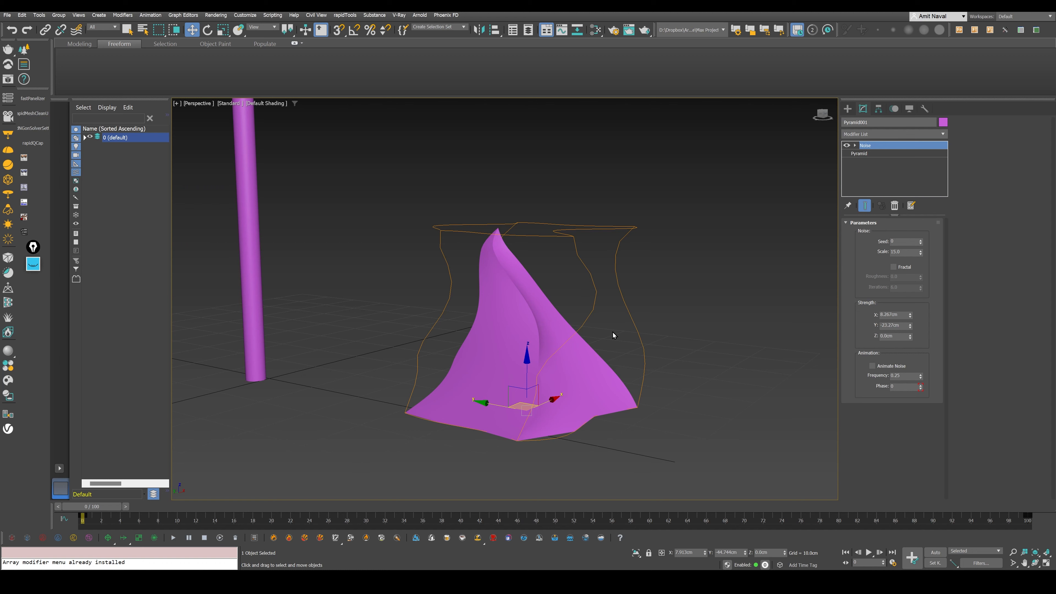
middle_click_drag(613, 333, 585, 298, "alt")
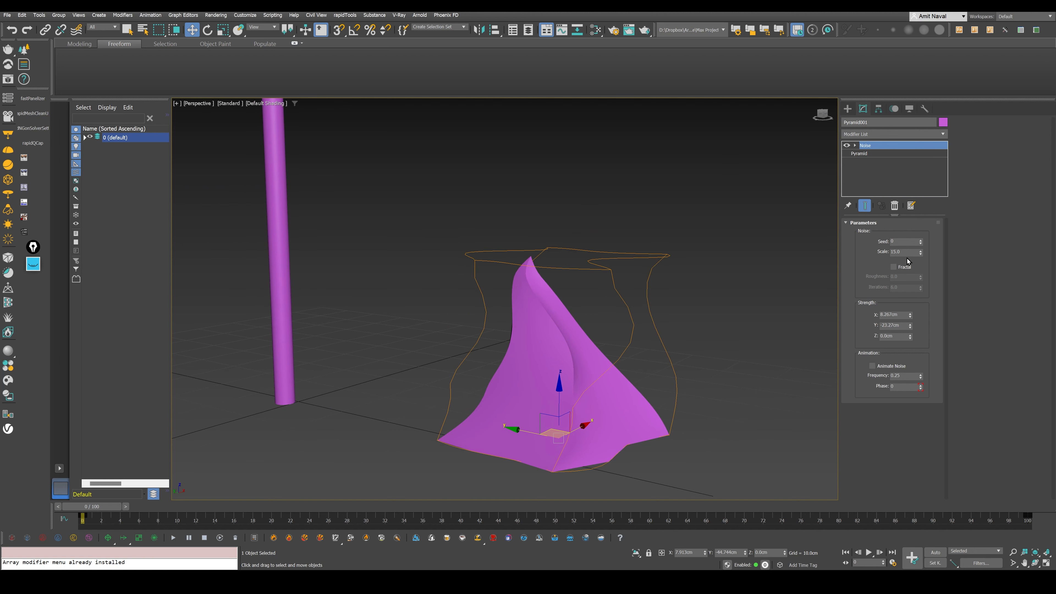
- Set the Noise scale to 100 and enable the Fractal option
left_click(916, 255)
type("100")
key("Return")
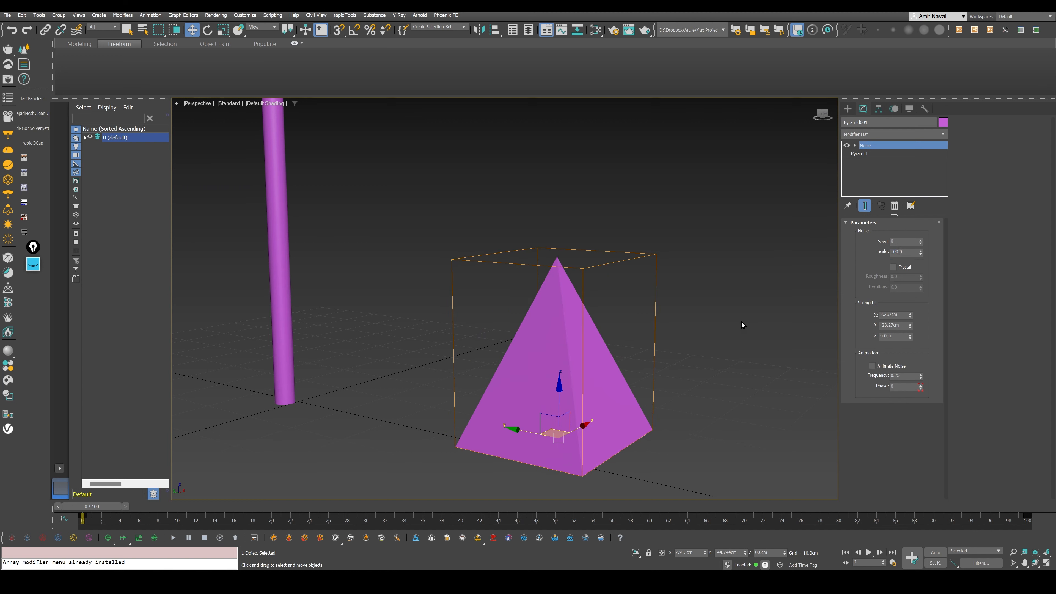
left_click(893, 267)
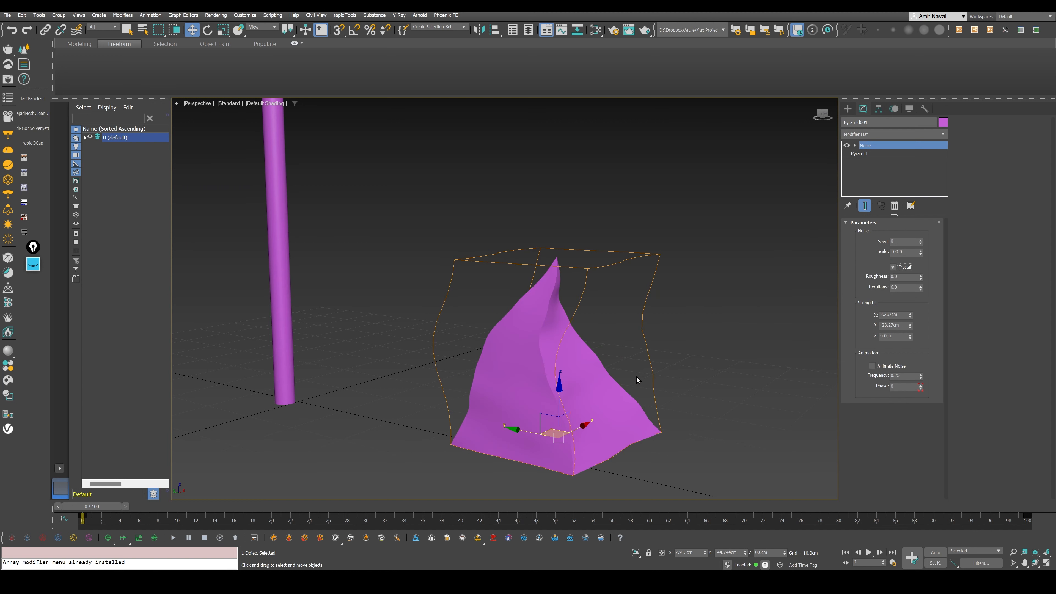
middle_click_drag(647, 374, 591, 335, "alt")
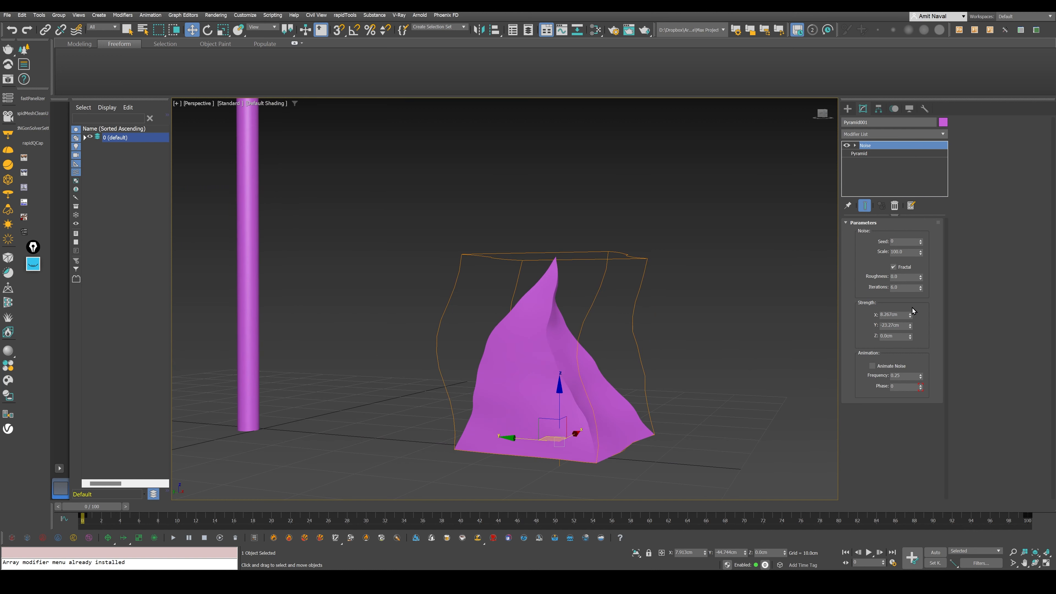
- Set the Noise strength to about 17.9 cm in X and 2.1 cm in Z, and raise the fractal roughness to about 0.53
mouse_move(910, 317)
left_mouse_down()
mouse_move(917, 343)
mouse_move(912, 328)
left_mouse_up()
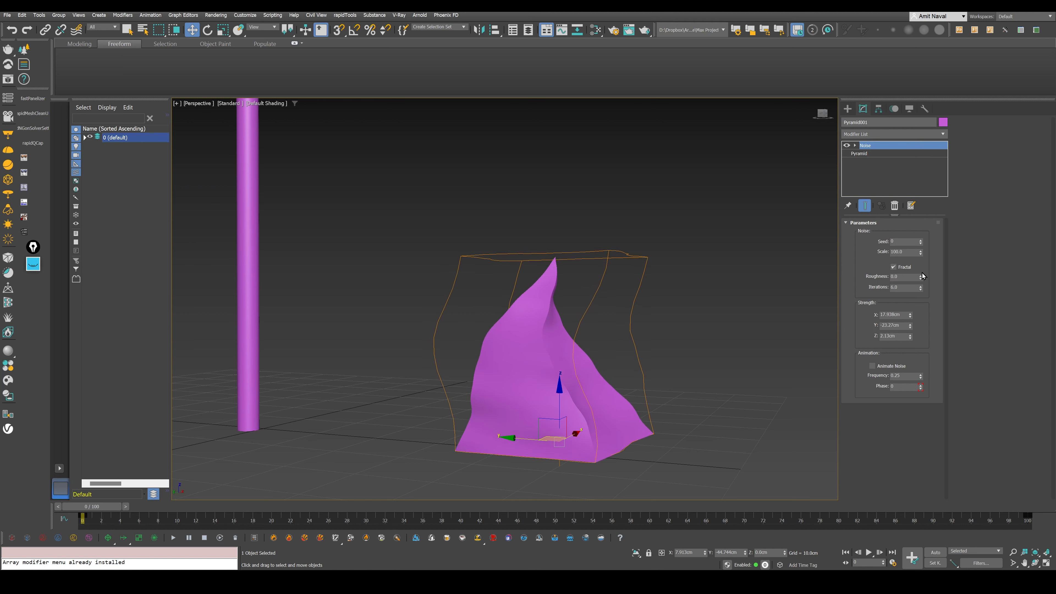
left_click_drag(920, 278, 926, 248)
middle_click_drag(633, 317, 659, 345, "alt")
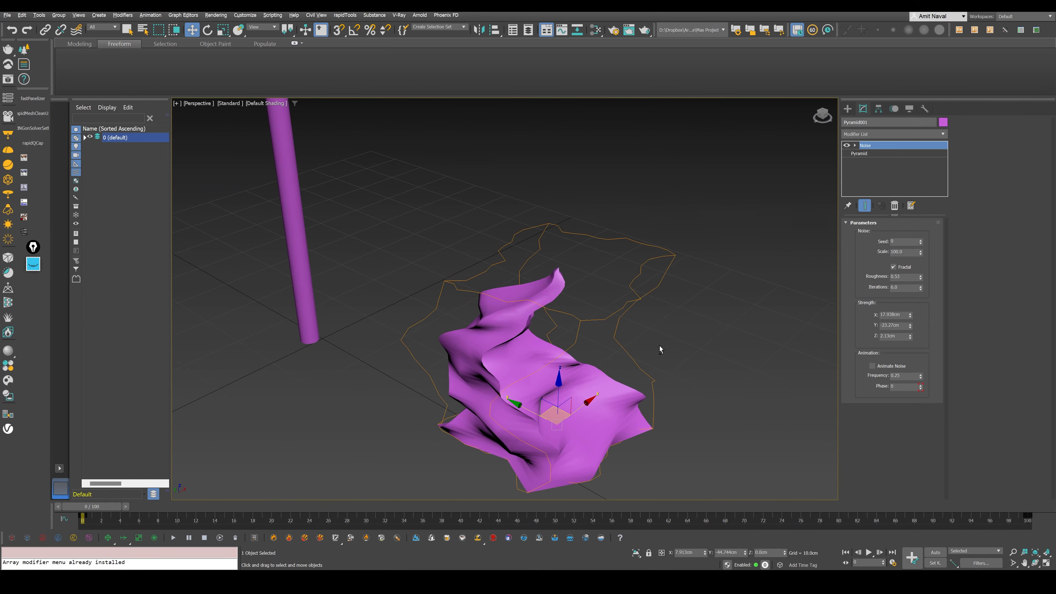
- Increase the base pyramid's width, depth and height segments to smooth the noisy surface
key("F4")
left_click(875, 154)
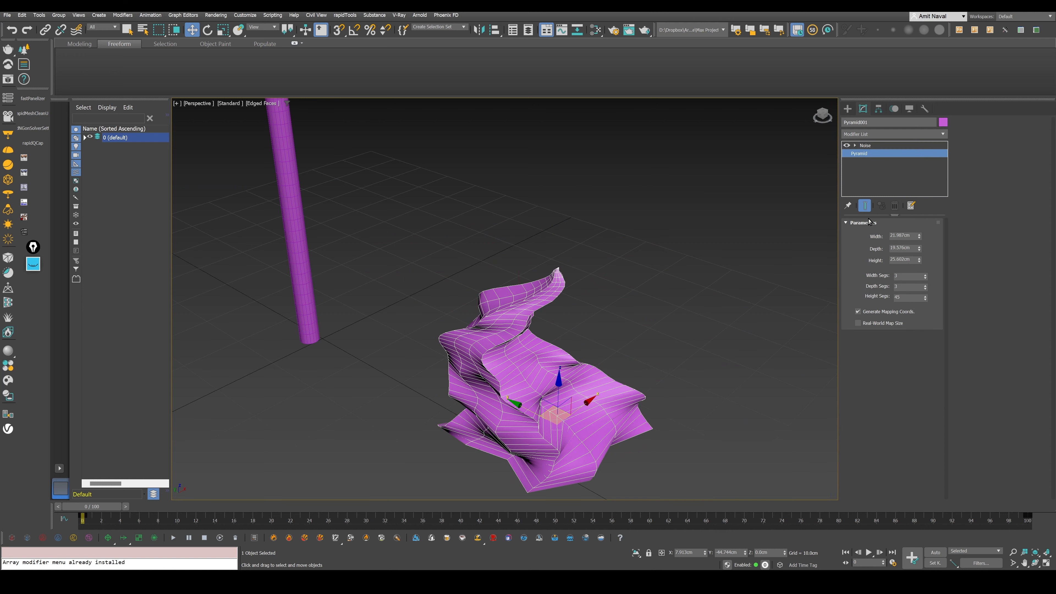
key("F4")
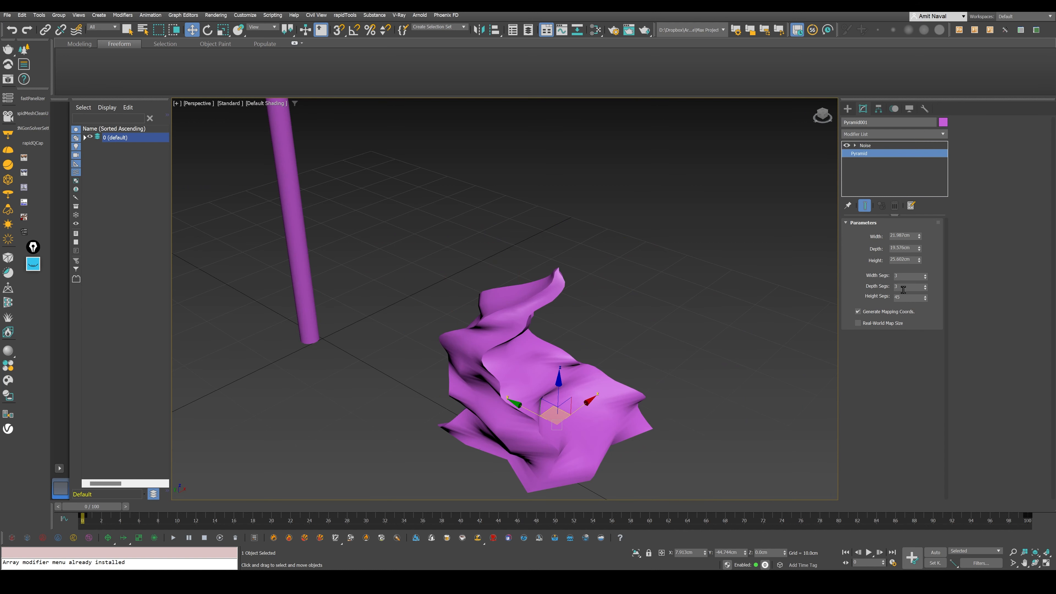
mouse_move(926, 287)
left_mouse_down()
mouse_move(925, 275)
mouse_move(925, 299)
mouse_move(925, 273)
left_mouse_up()
right_click(925, 287)
scroll(594, 330, "up", 10)
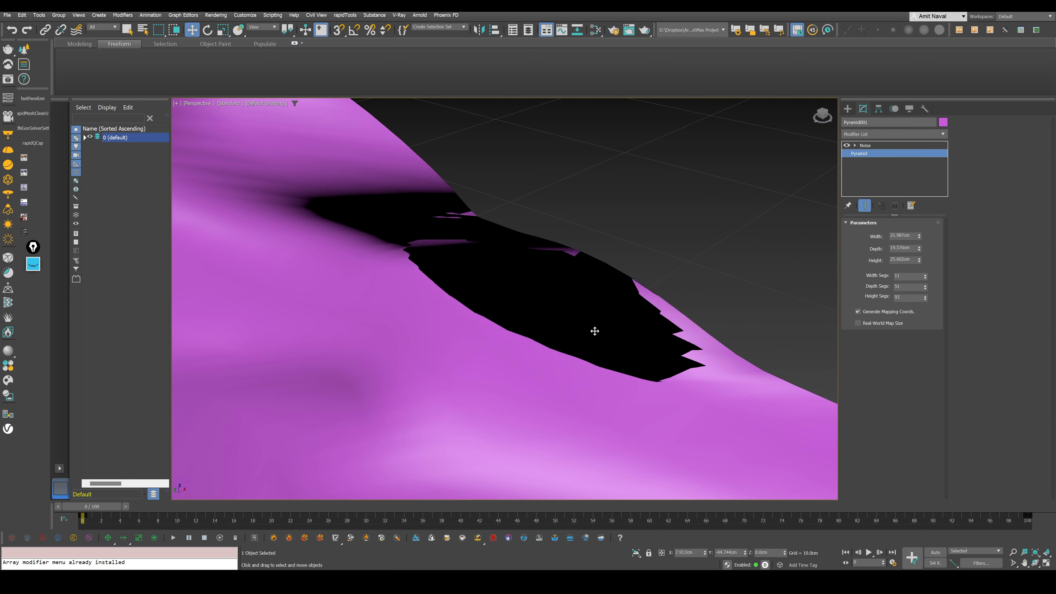
scroll(341, 271, "down", 10)
middle_click_drag(384, 277, 528, 351)
middle_click_drag(528, 352, 678, 323, "alt")
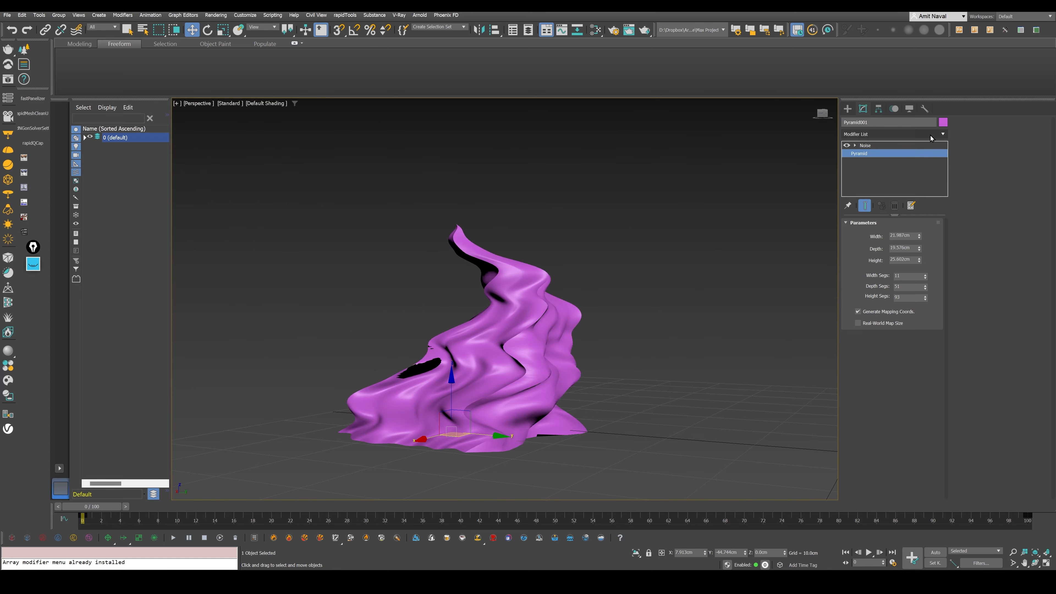
- Return to the Noise modifier and set its Y strength to about -11 cm
left_click(900, 145)
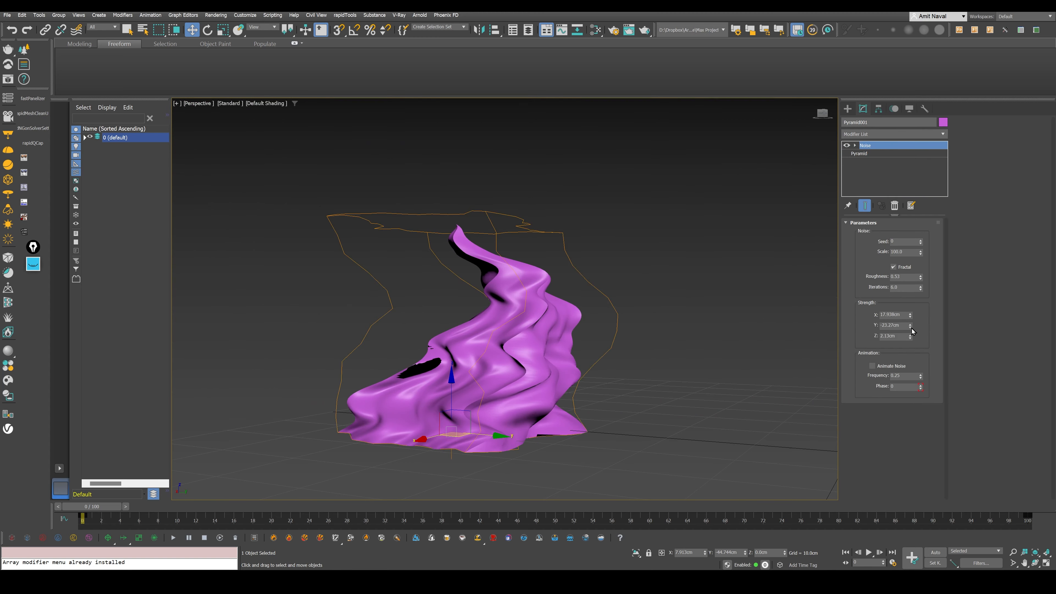
left_click_drag(909, 327, 910, 287)
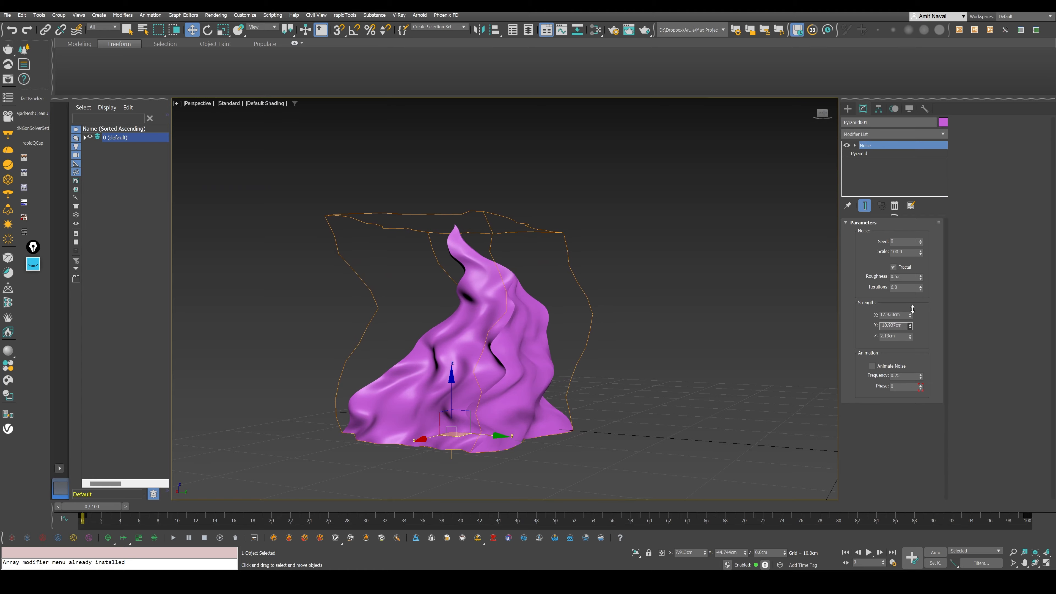
middle_click_drag(416, 323, 573, 353, "alt")
- Delete the noise-distorted pyramid from the scene
left_click(598, 344)
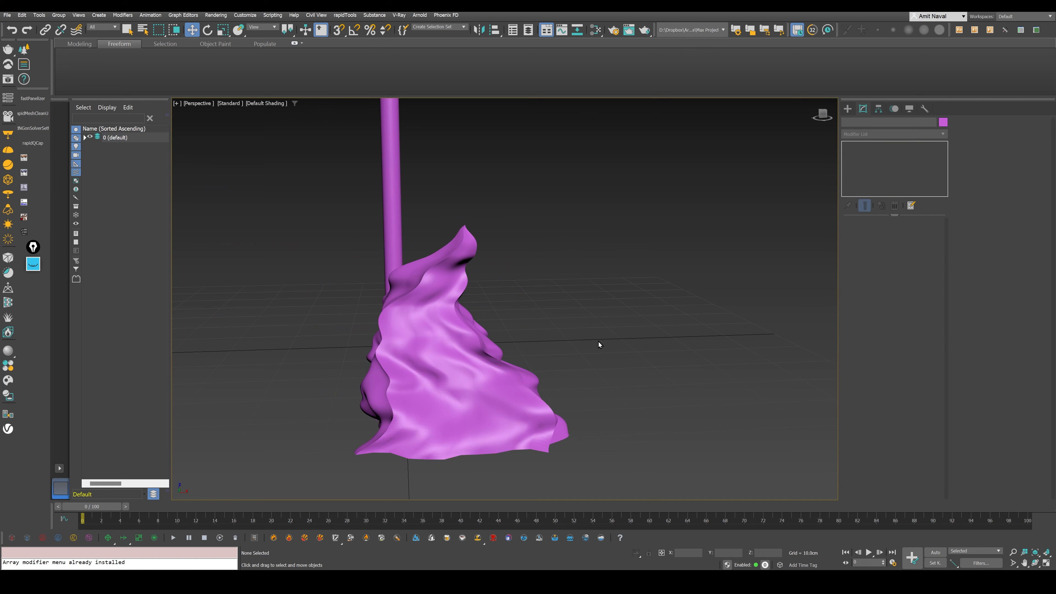
middle_click_drag(316, 264, 489, 359)
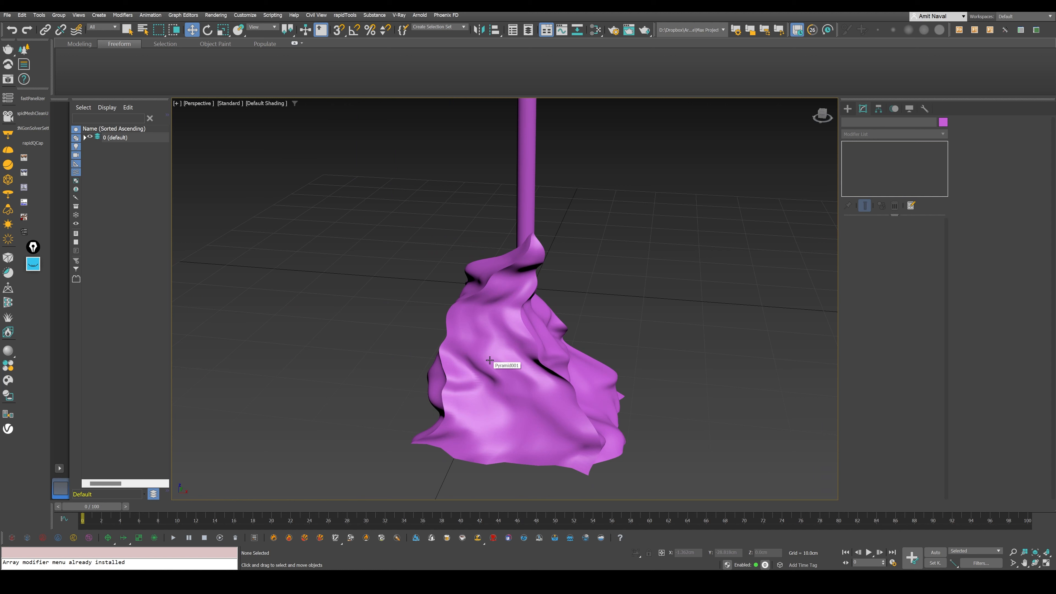
middle_click_drag(490, 345, 495, 366)
left_click(499, 364)
key("Delete")
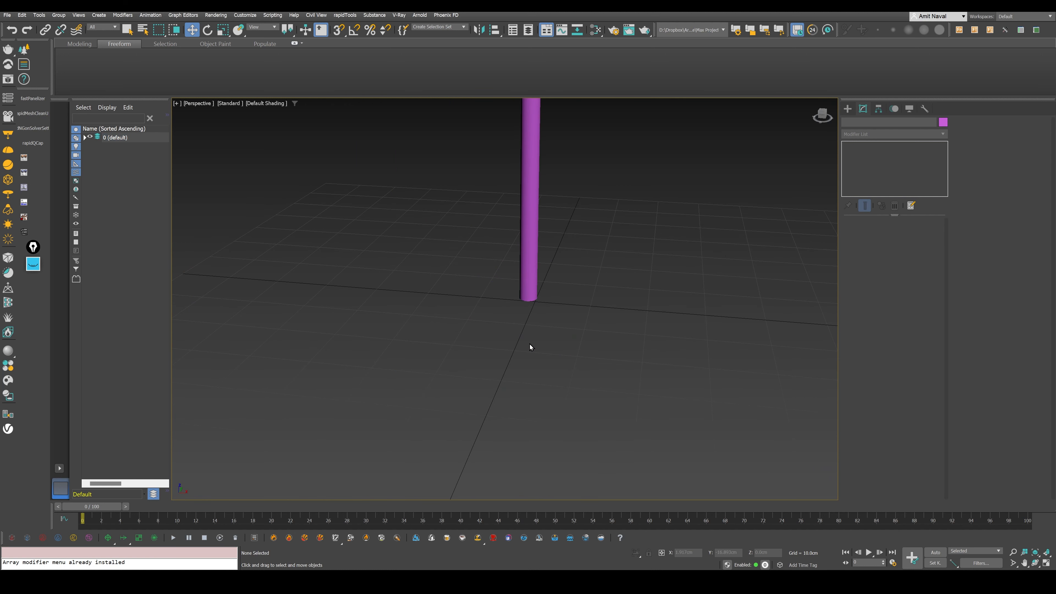
- Apply a Skew modifier to the cylinder and set its amount to about 27.3 cm
left_click(531, 263)
middle_click_drag(605, 234, 573, 312)
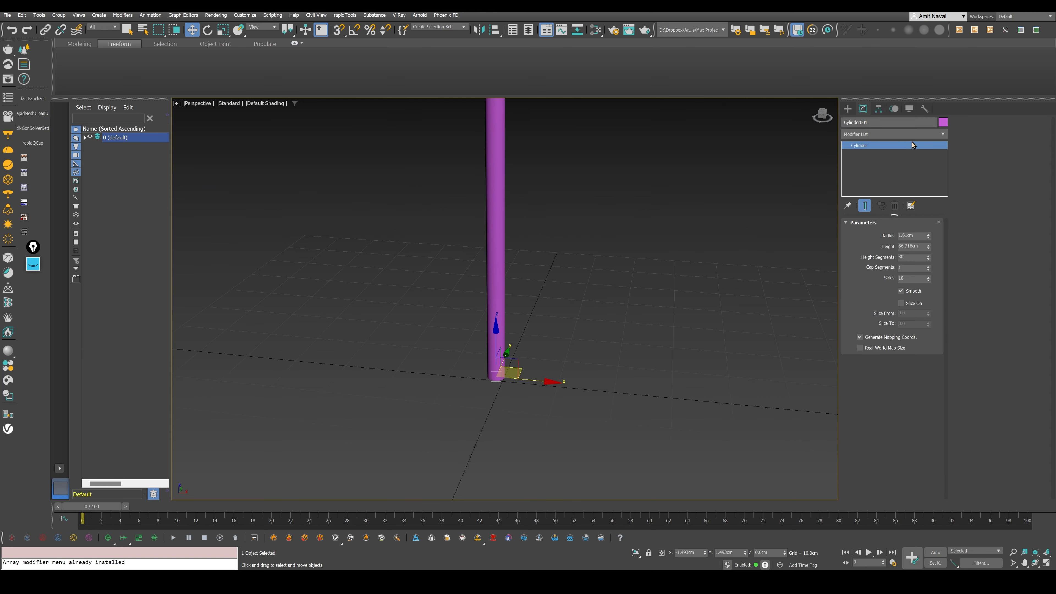
left_click(918, 134)
scroll(916, 354, "down", 2)
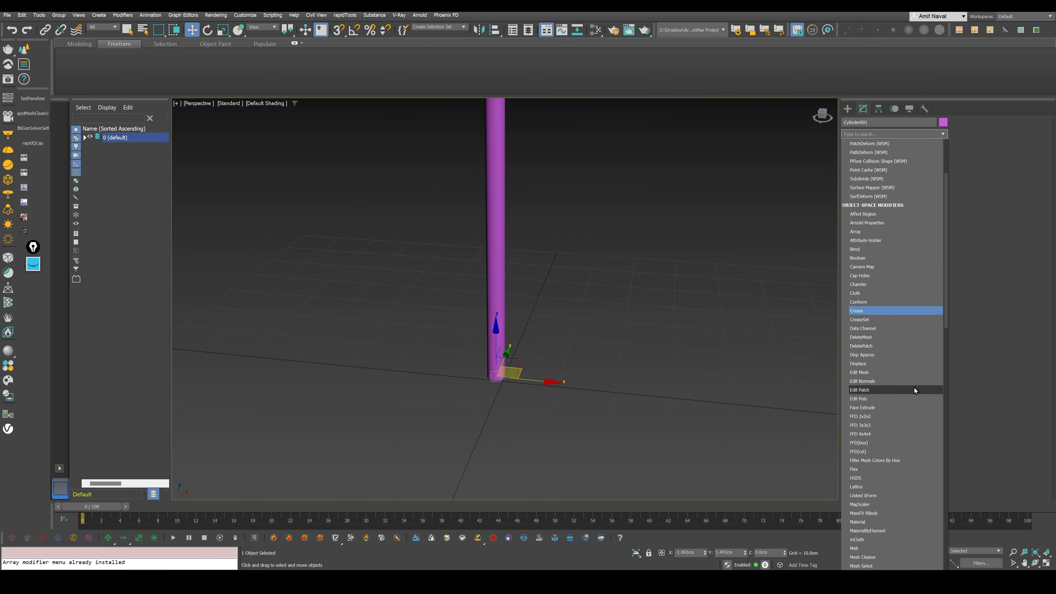
scroll(915, 388, "down", 10)
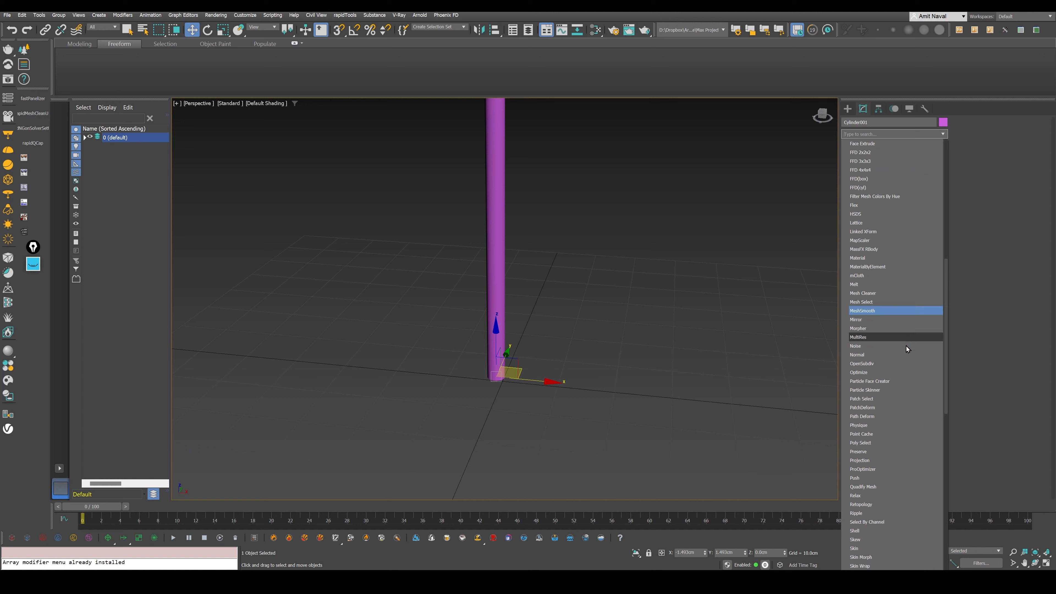
scroll(873, 309, "down", 1)
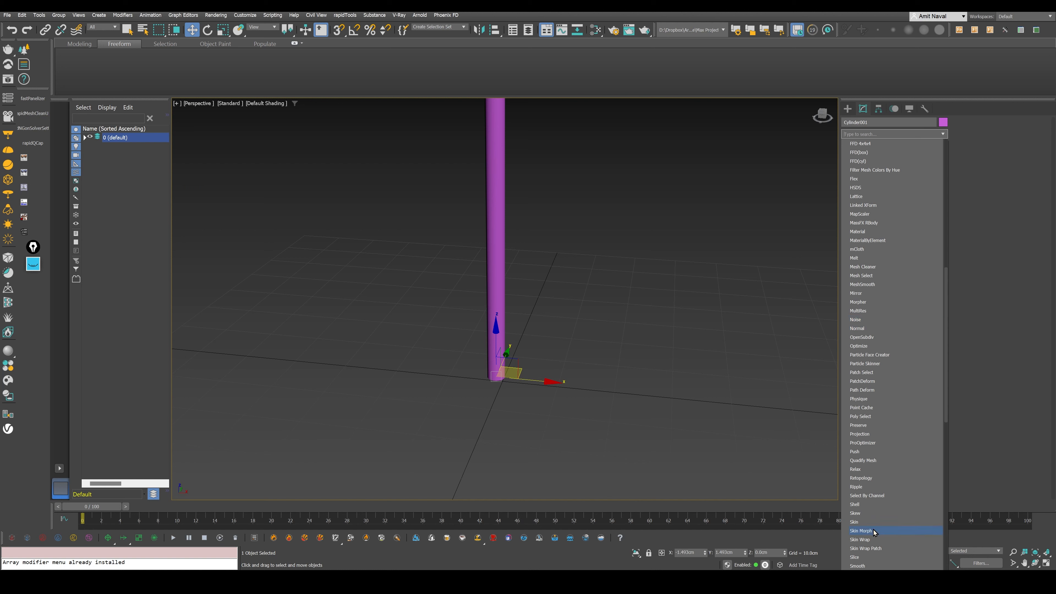
left_click(877, 512)
key("z")
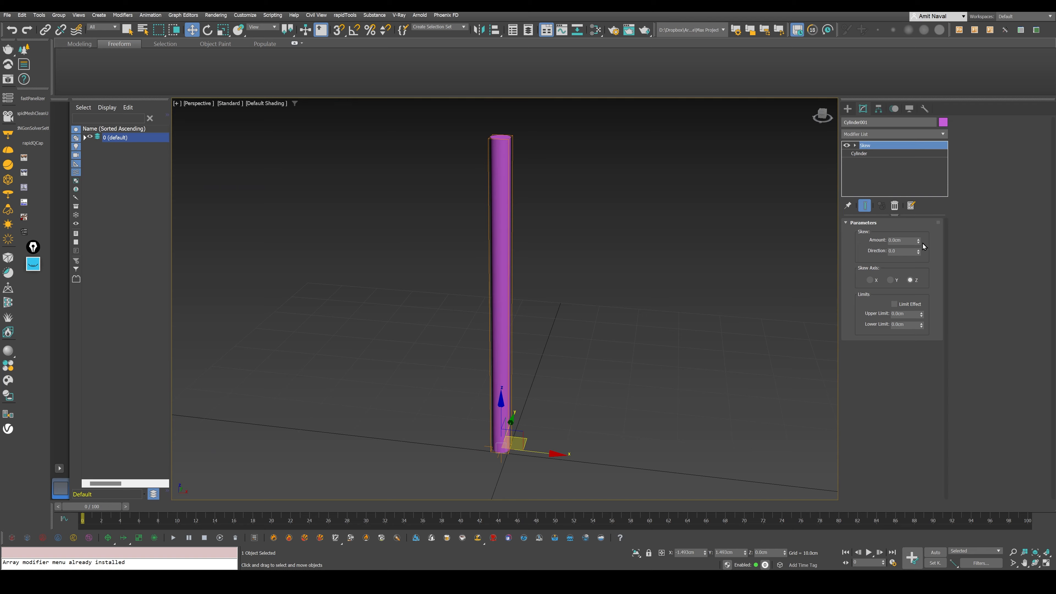
left_click_drag(918, 241, 420, 538)
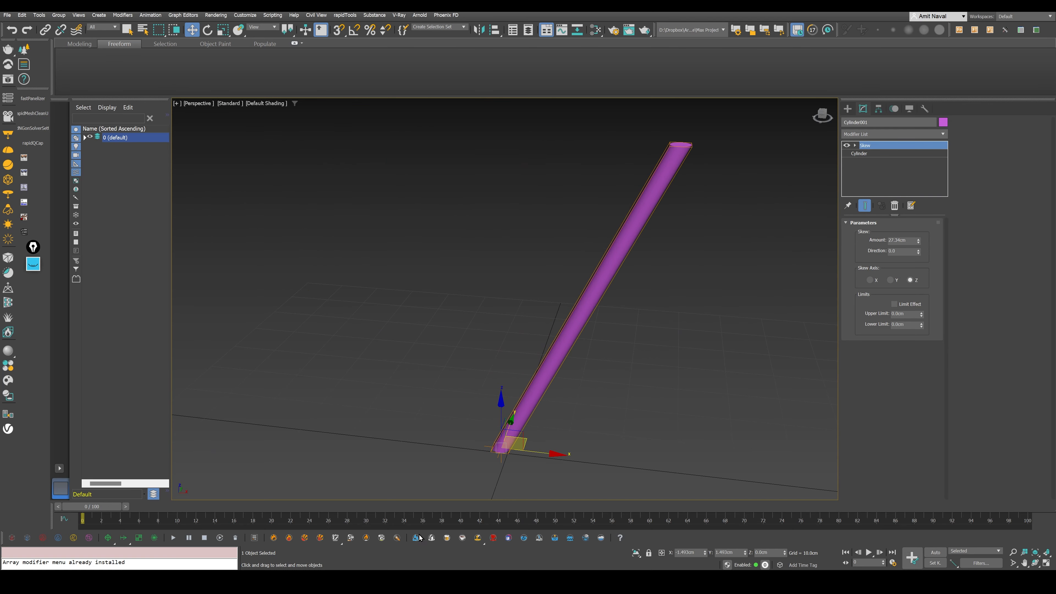
- Replace the cylinder's Skew modifier with a Slice modifier
left_click(895, 206)
left_click(906, 134)
scroll(913, 301, "down", 15)
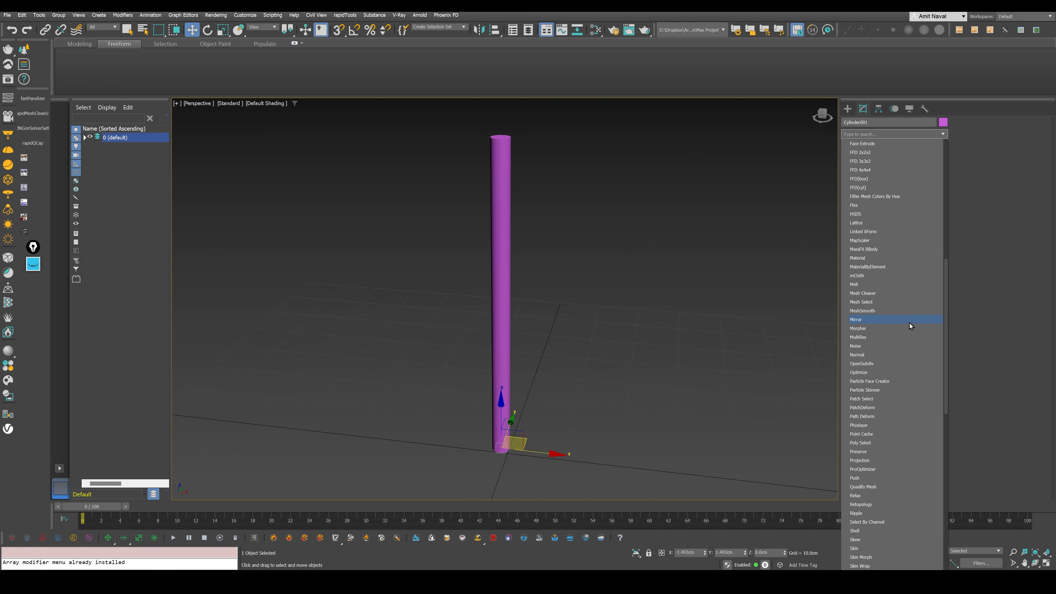
scroll(908, 375, "down", 6)
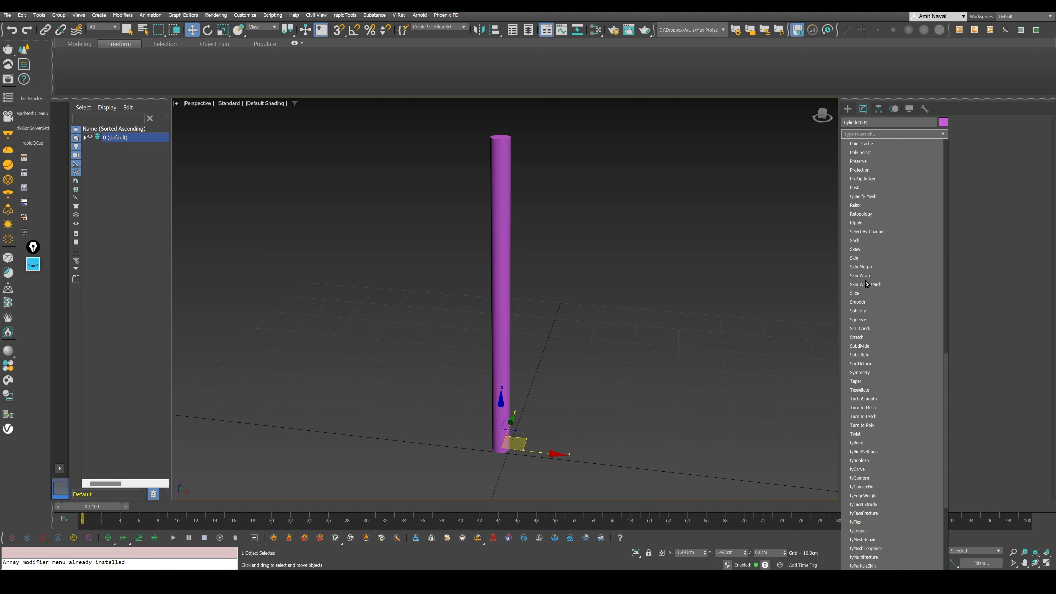
left_click(864, 294)
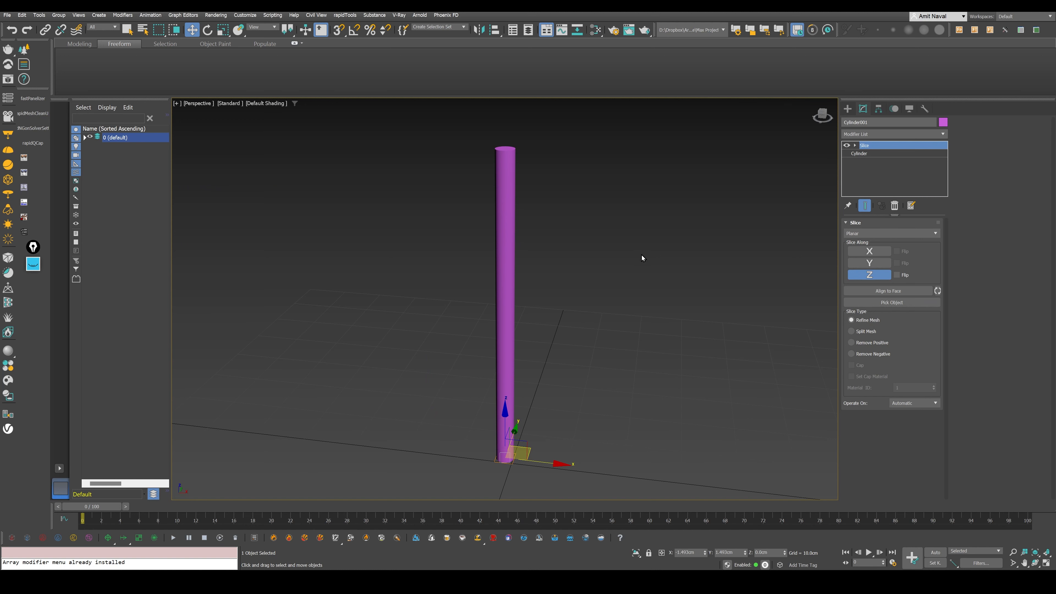
- Raise the Slice modifier's slice plane along Z to about 27 cm up the cylinder, checking the cut in wireframe
key("F3")
scroll(575, 380, "up", 2)
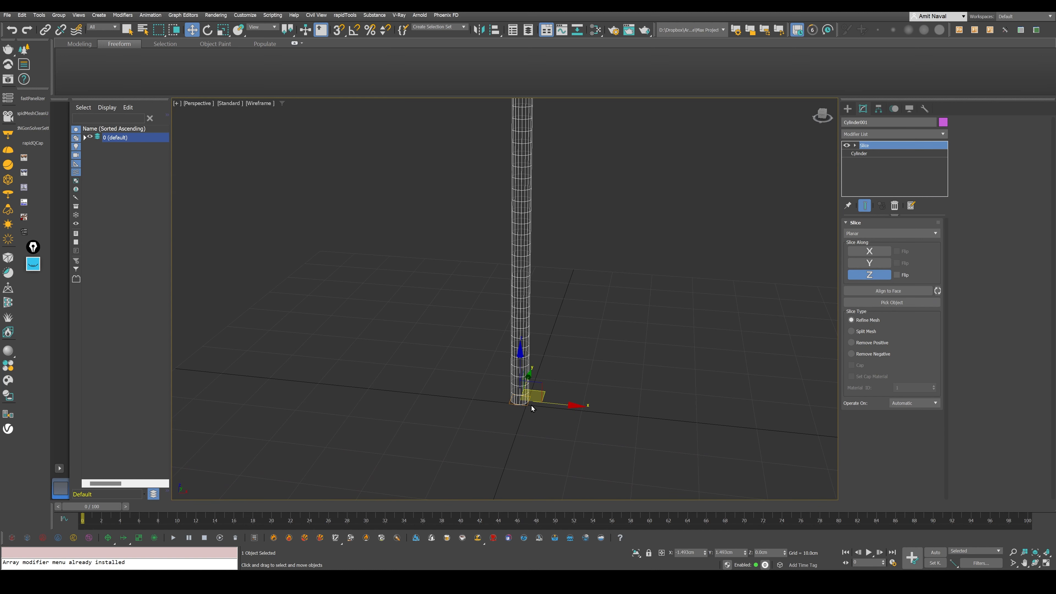
scroll(532, 405, "up", 5)
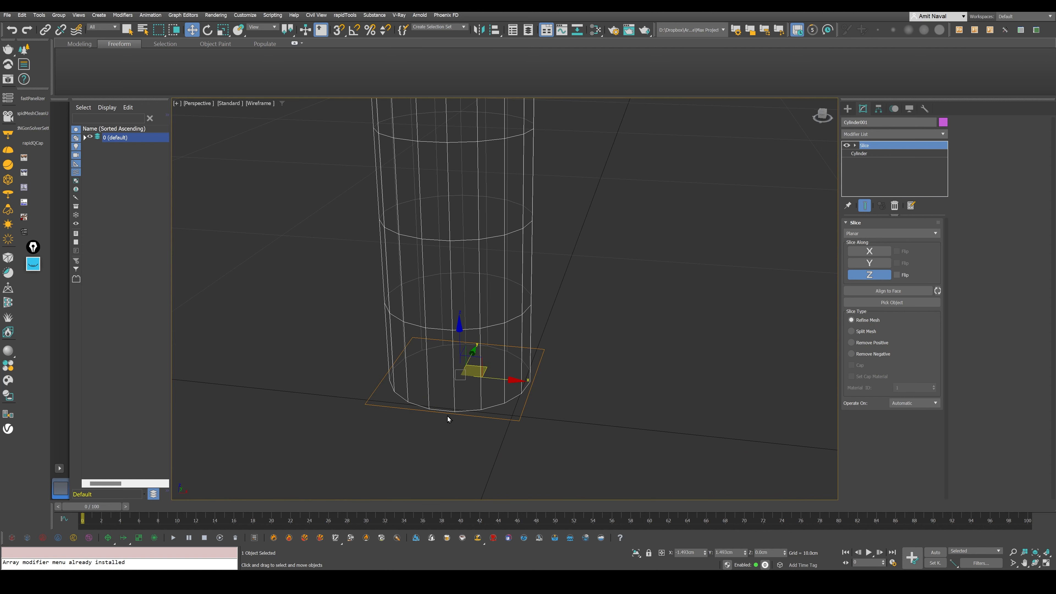
middle_click_drag(533, 320, 532, 339)
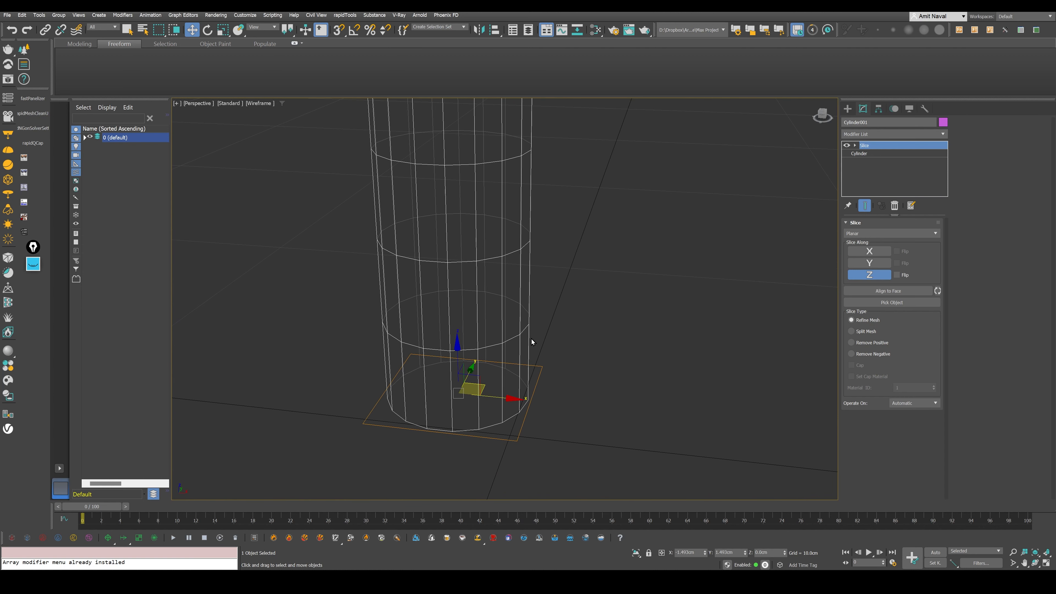
left_click(854, 145)
left_click(873, 153)
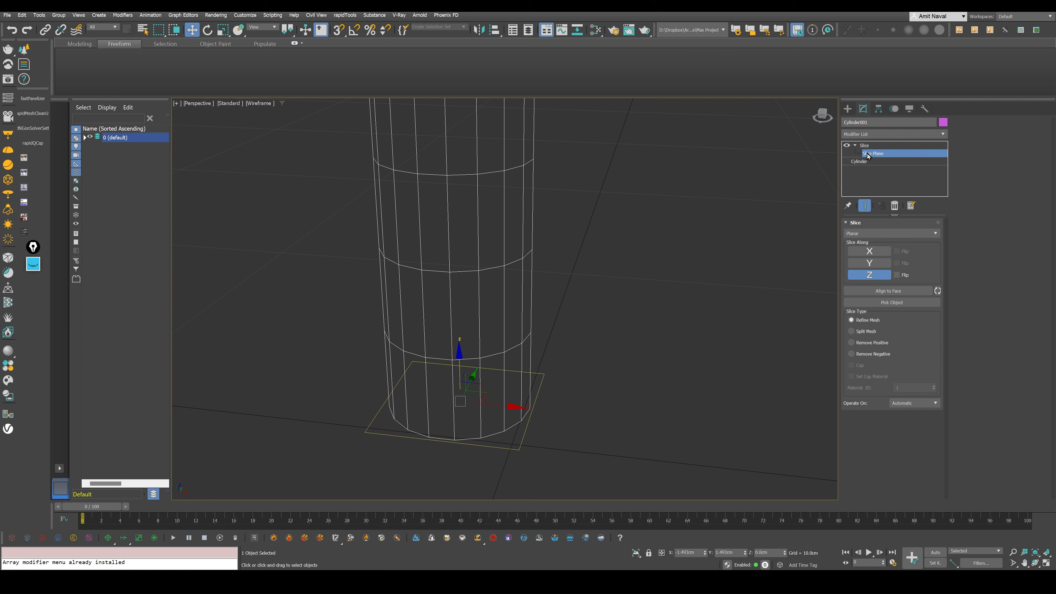
scroll(603, 399, "down", 5)
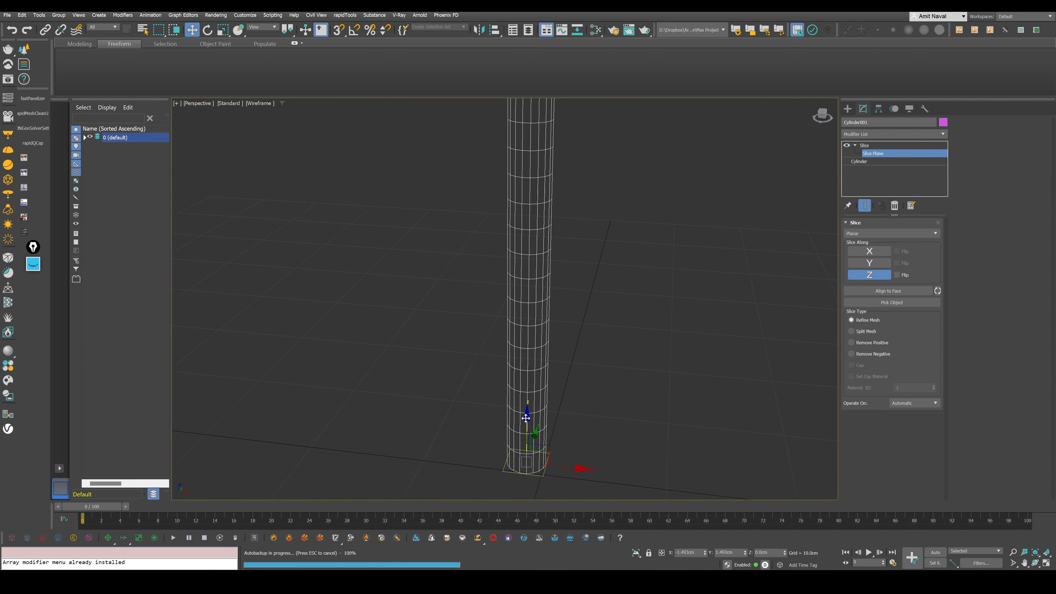
left_click_drag(528, 415, 530, 102)
scroll(546, 355, "down", 4)
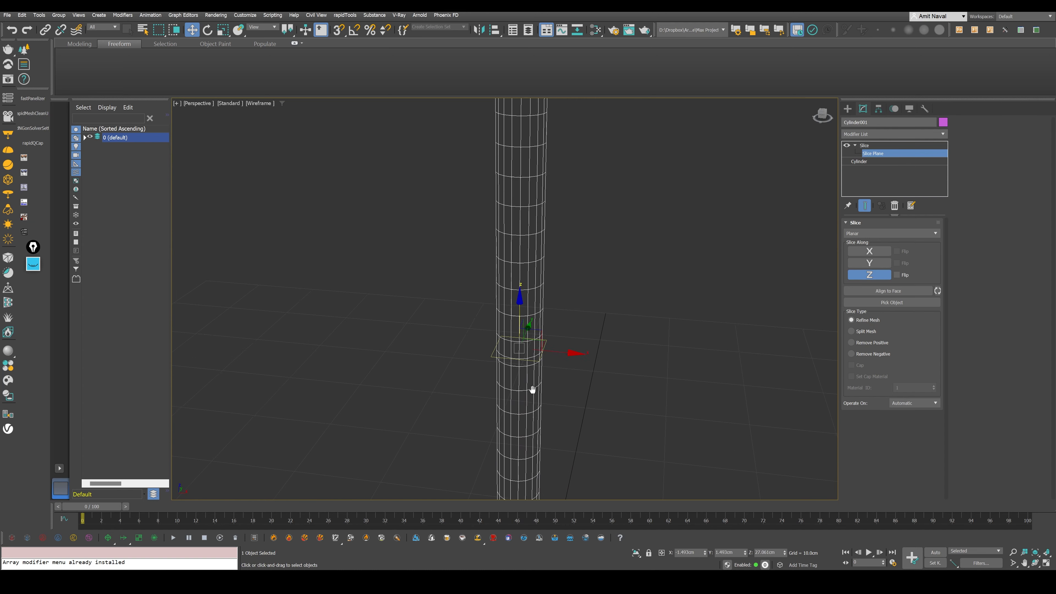
key("F3")
middle_click_drag(538, 302, 517, 308, "alt")
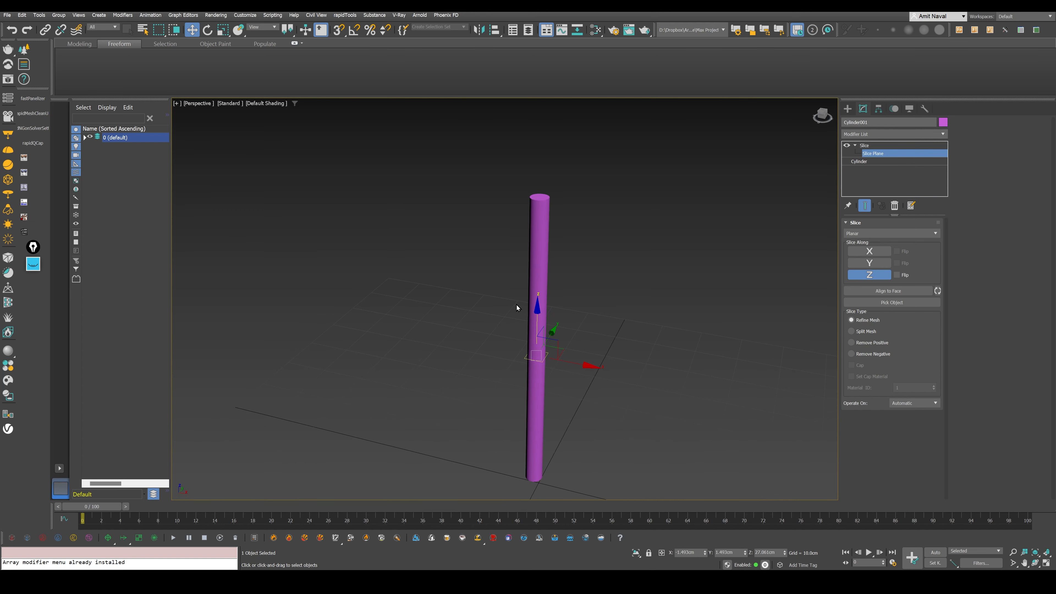
- Try the Split Mesh slice type and switch to Remove Positive to cut away the cylinder above the slice plane
left_click(851, 331)
scroll(548, 355, "up", 2)
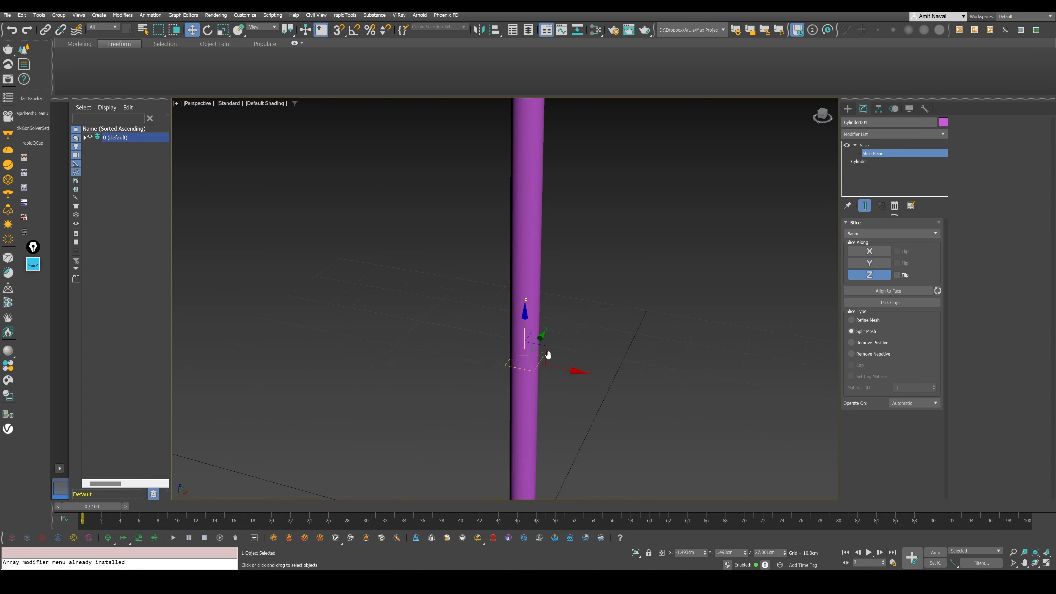
scroll(548, 355, "up", 5)
key("F3")
middle_click_drag(500, 389, 582, 335)
scroll(582, 335, "down", 4)
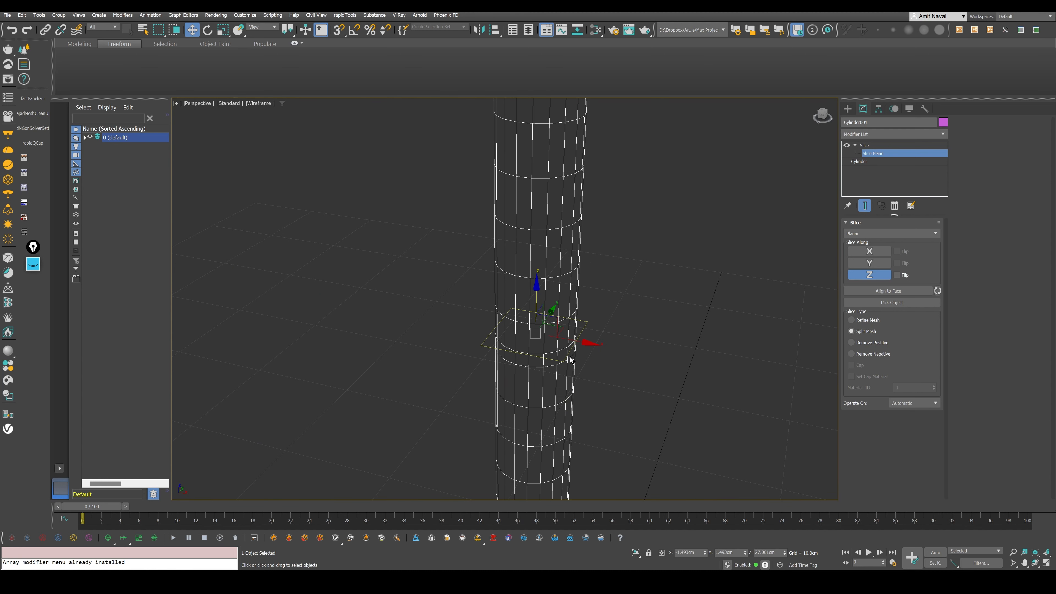
left_click(862, 343)
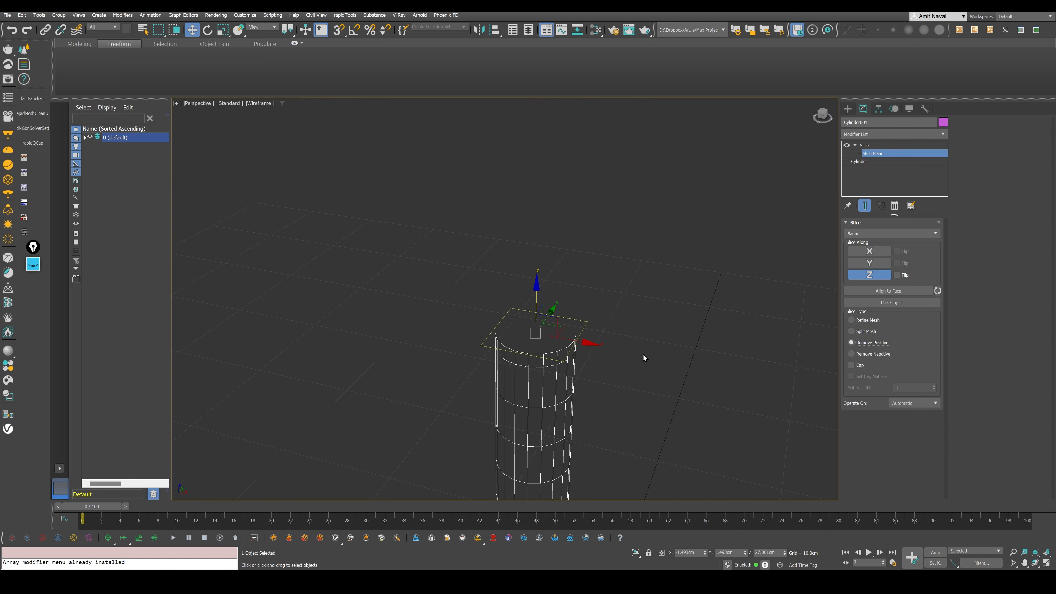
scroll(619, 345, "down", 4)
key("F3")
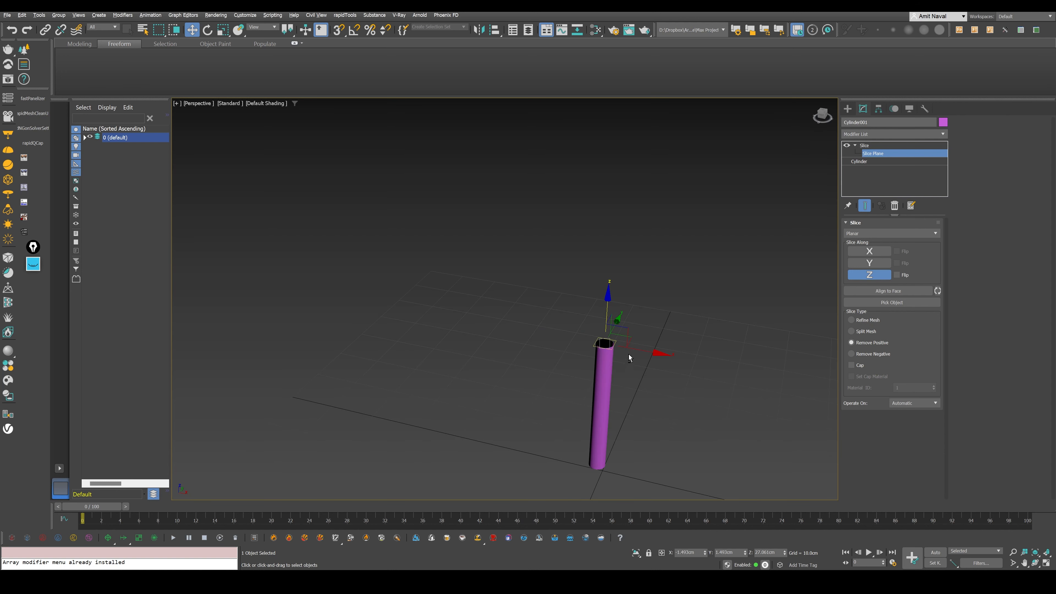
middle_click_drag(629, 354, 648, 353, "alt")
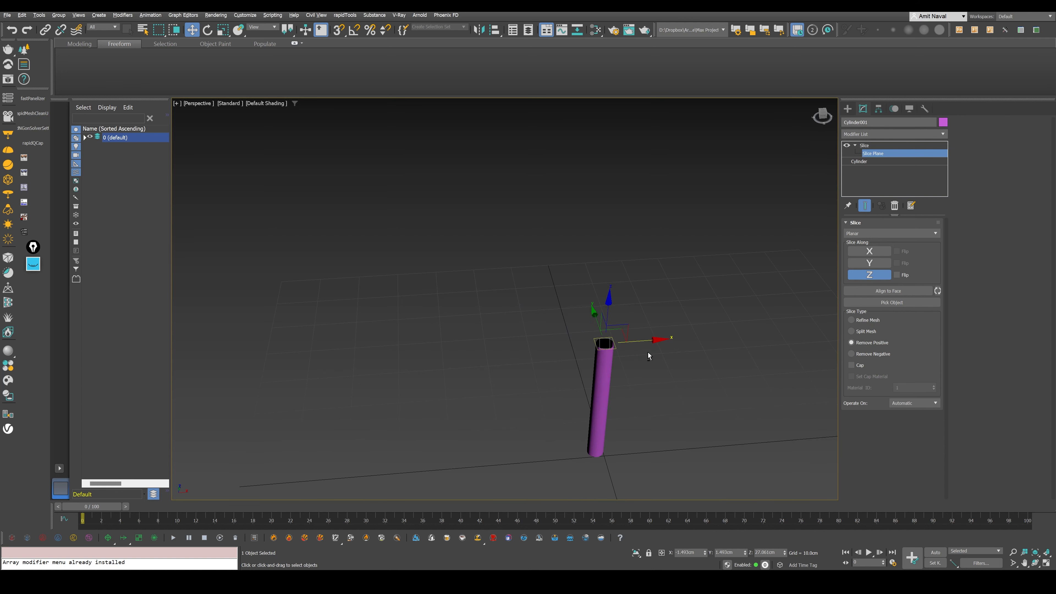
- Change the slice type to Remove Negative and also slice along the Y and X axes, inspecting the remaining piece
left_click(881, 355)
middle_click_drag(719, 352, 712, 345, "alt")
left_click(869, 265)
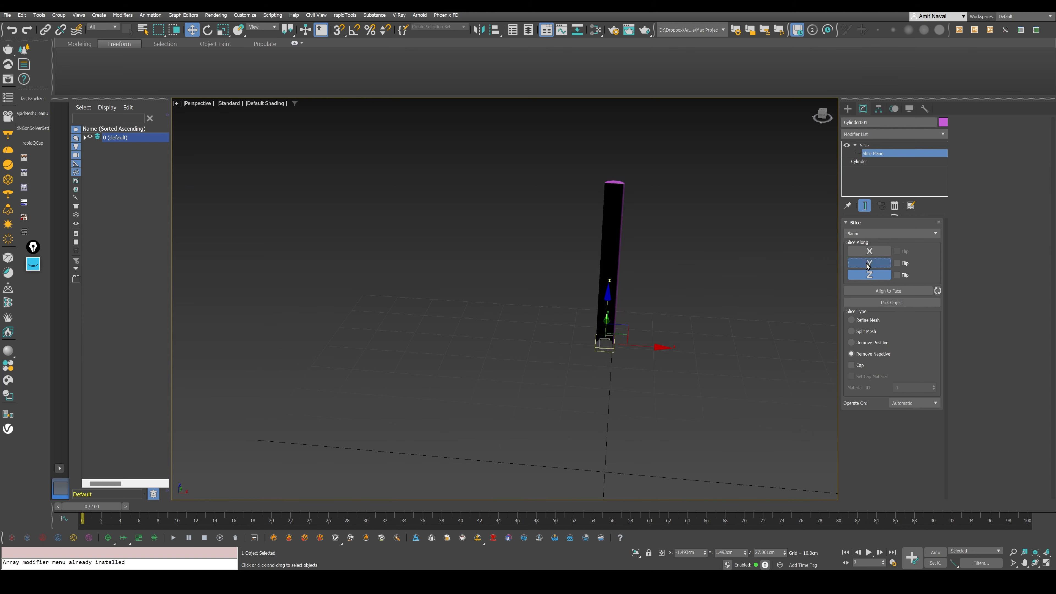
middle_click_drag(657, 315, 616, 334, "alt")
left_click(870, 252)
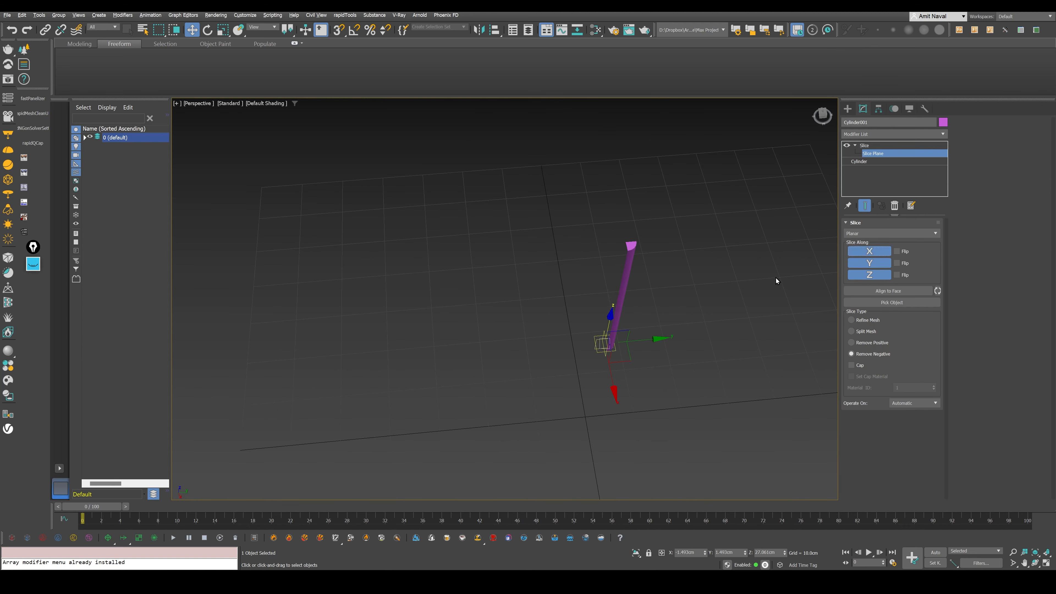
middle_click_drag(776, 280, 625, 351, "alt")
scroll(634, 337, "up", 5)
scroll(580, 380, "down", 3)
middle_click_drag(568, 384, 615, 331, "alt")
middle_click_drag(615, 331, 658, 355)
- Turn off slicing along X, Y and Z, and delete the cylinder from the scene
left_click(869, 251)
left_click(869, 263)
left_click(869, 274)
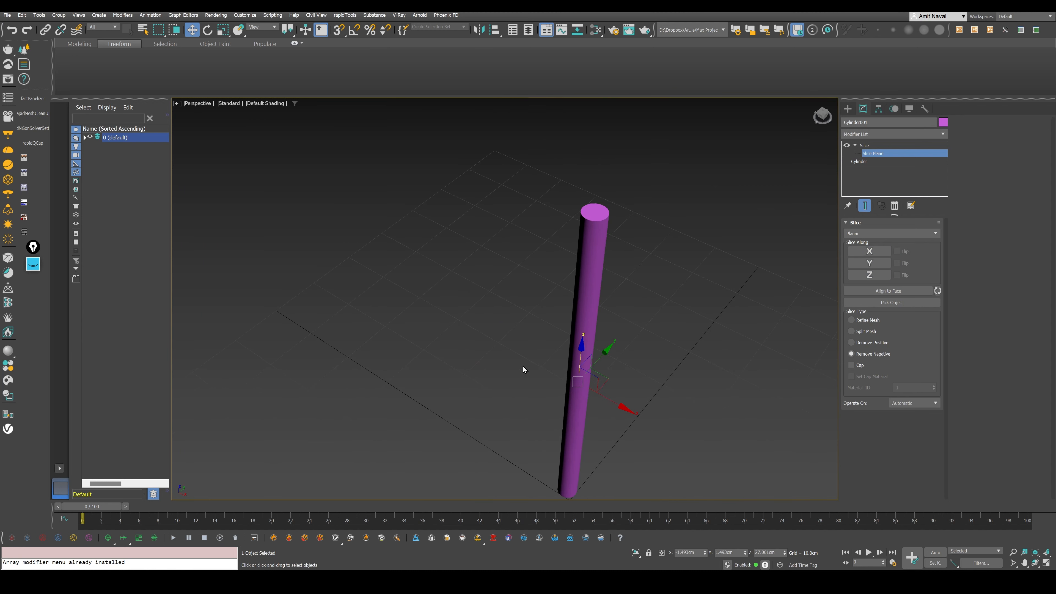
left_click(887, 155)
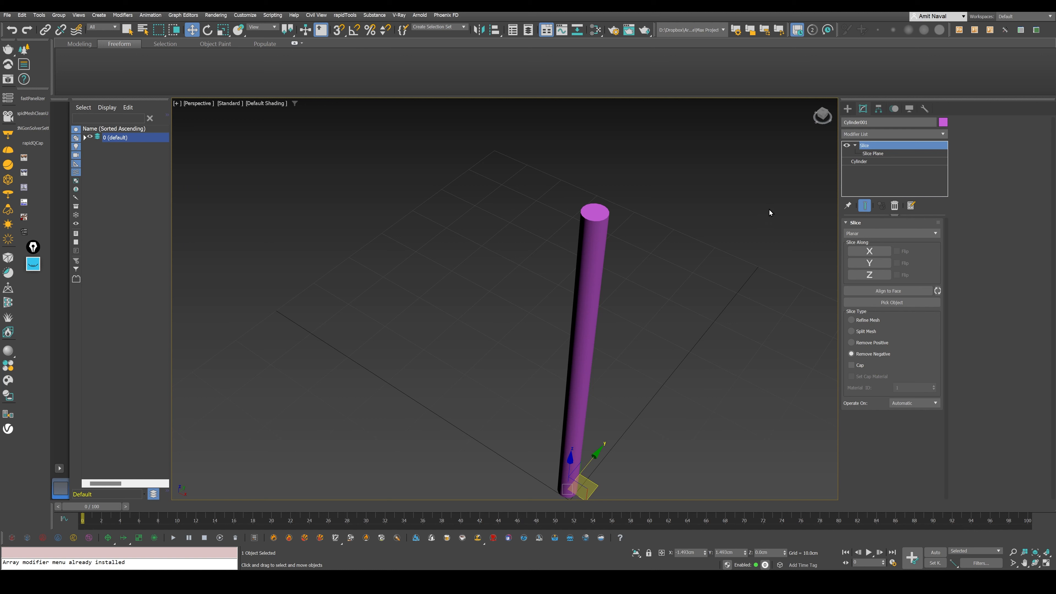
key("Delete")
- Create a plank-like ChamferBox about 7.3 cm long, 65.5 cm wide and 2.2 cm high with a fillet of about 0.57 cm
left_click(848, 109)
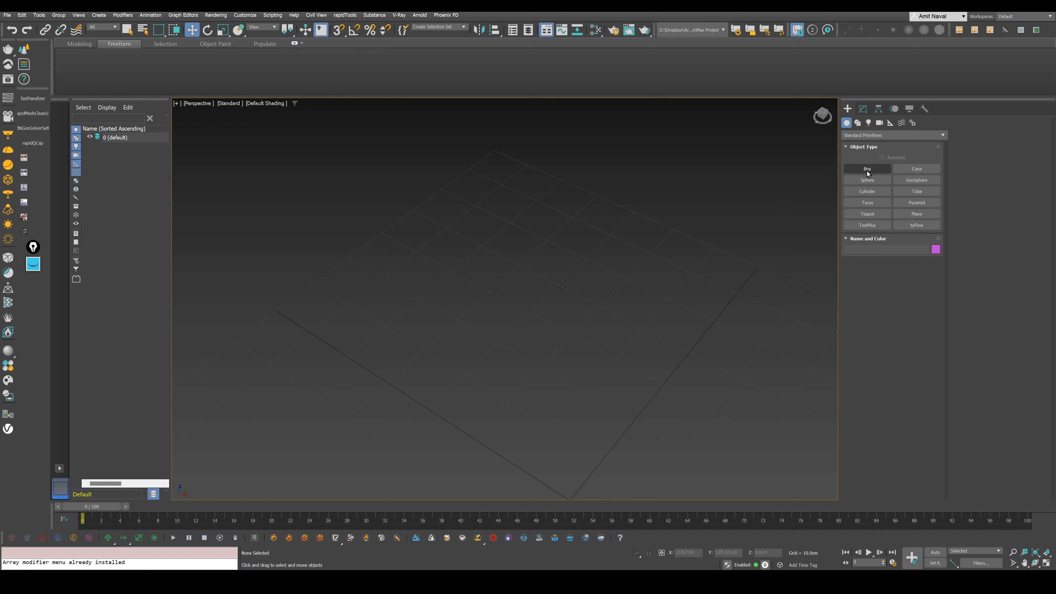
left_click(877, 135)
left_click(870, 145)
left_click(873, 180)
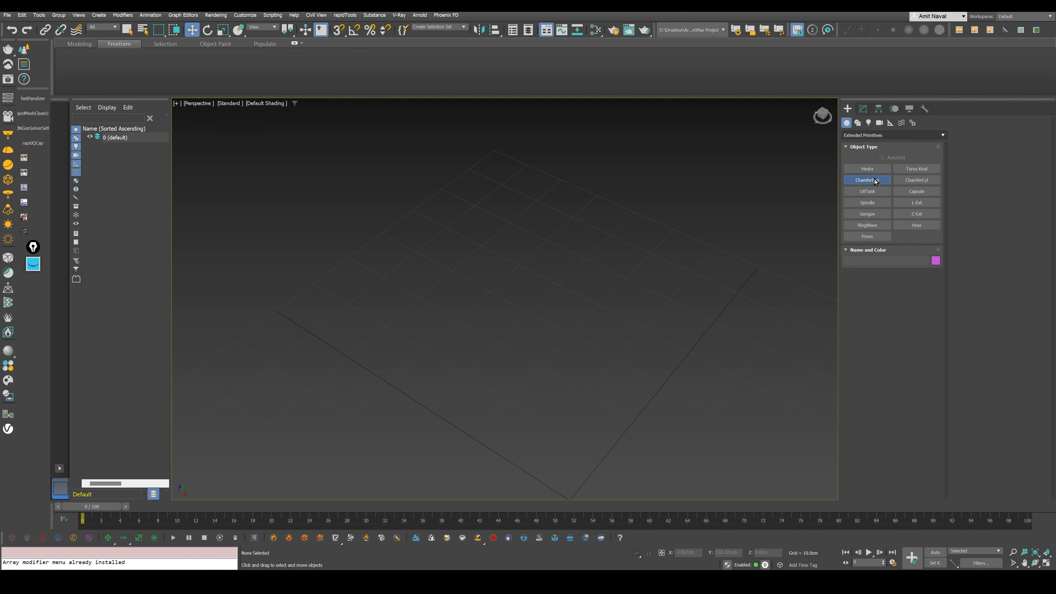
left_click_drag(352, 306, 655, 464)
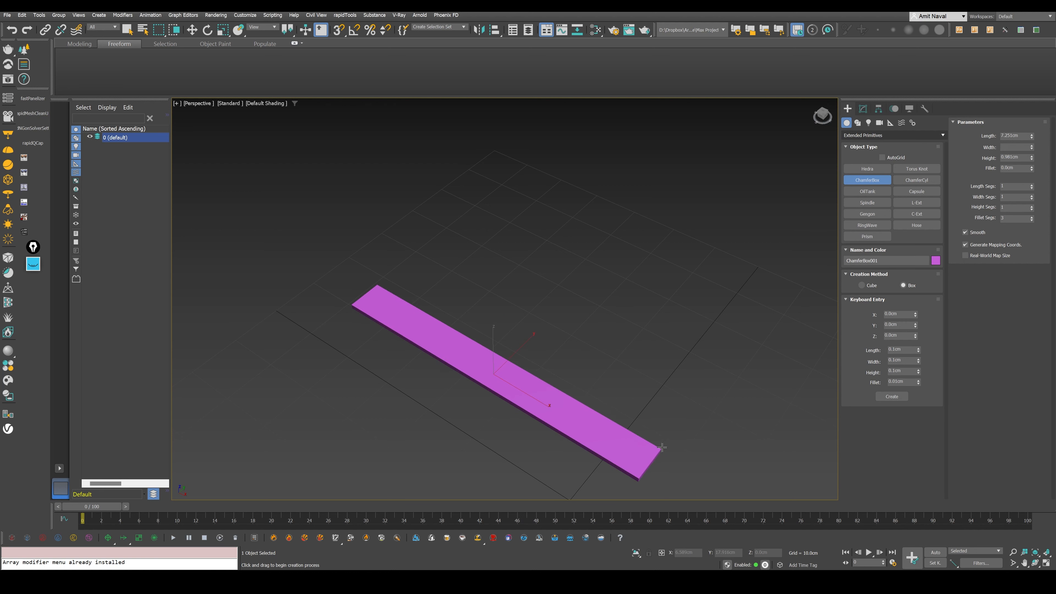
left_click(663, 442)
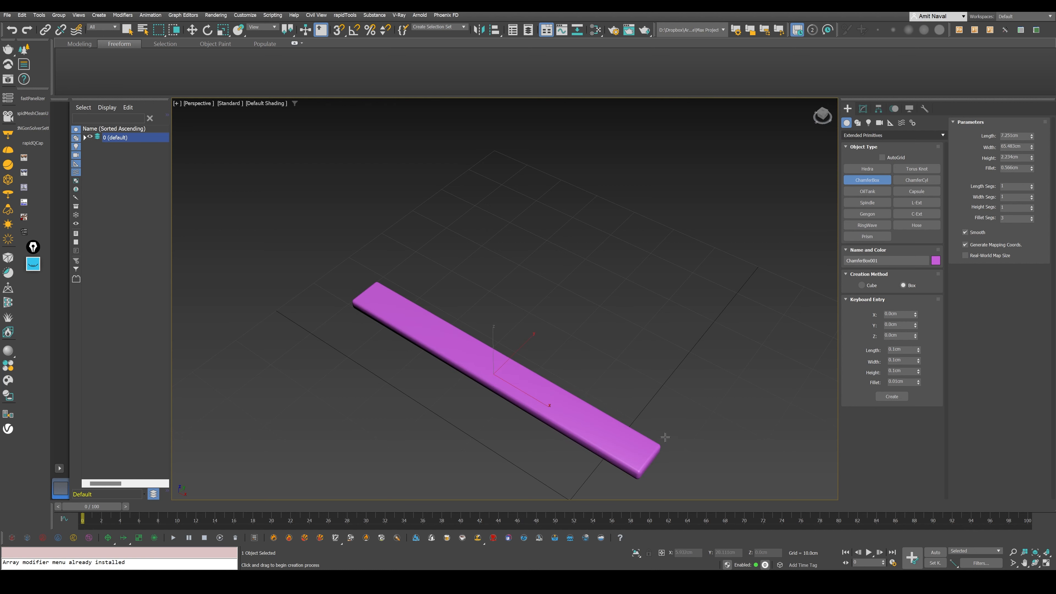
- Copy the plank along X so that the duplicate sits end to end with the original
key("w")
middle_click_drag(665, 437, 640, 397)
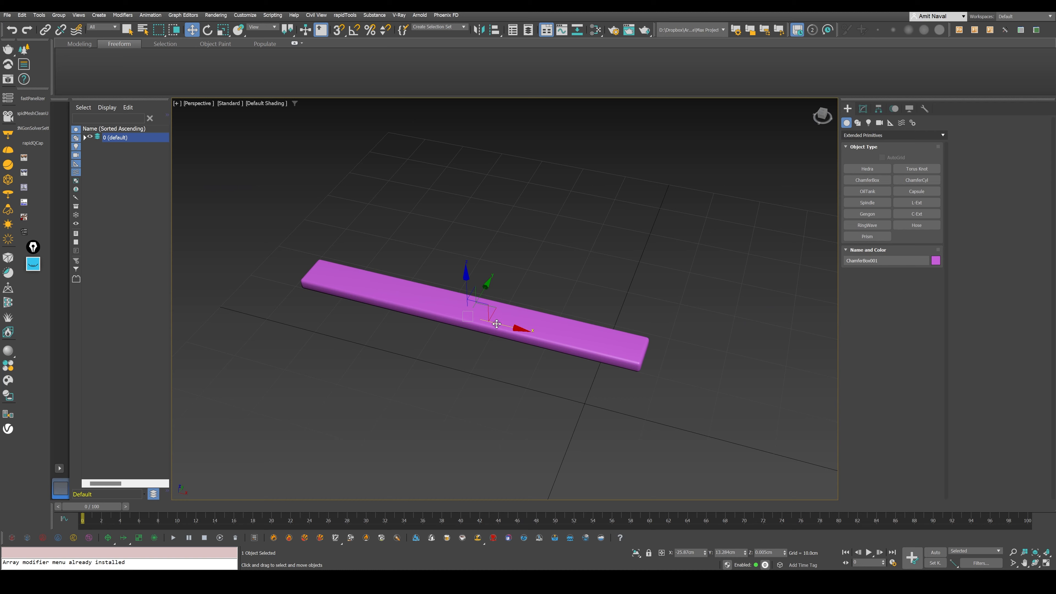
left_click_drag(496, 324, 876, 407, "shift")
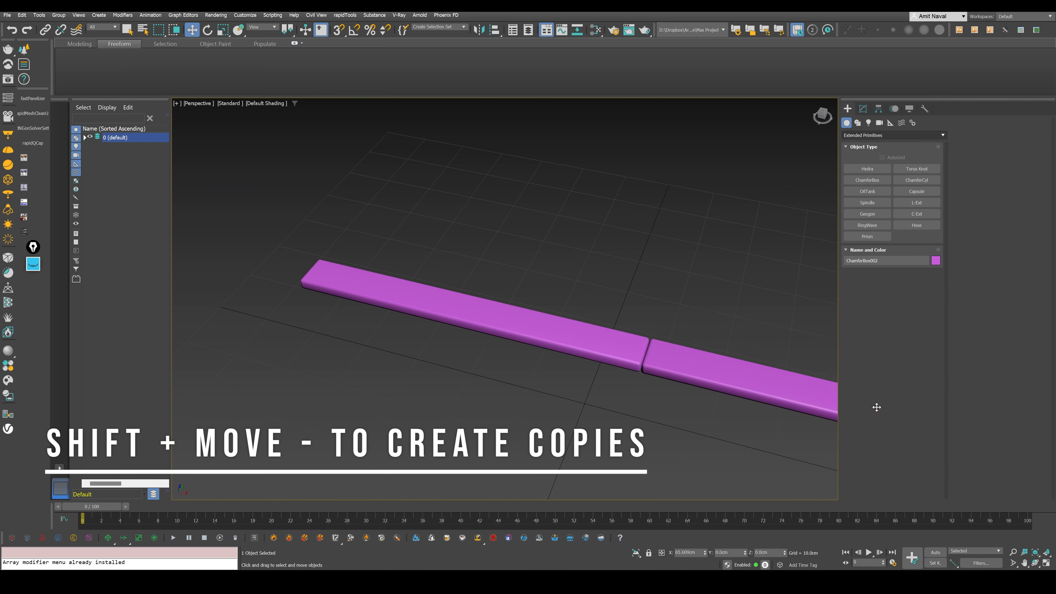
key("Return")
middle_click_drag(574, 407, 488, 415)
- Copy both planks along Y as an adjacent second row and shift that row along X to stagger the joints
left_click_drag(604, 298, 552, 387)
middle_click_drag(553, 387, 492, 405)
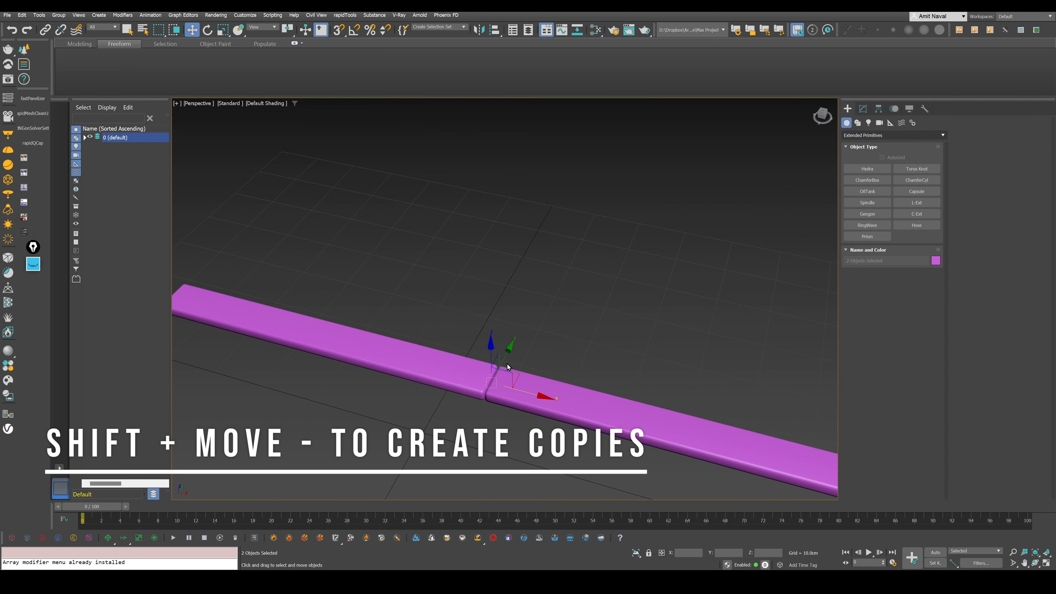
right_click(504, 357)
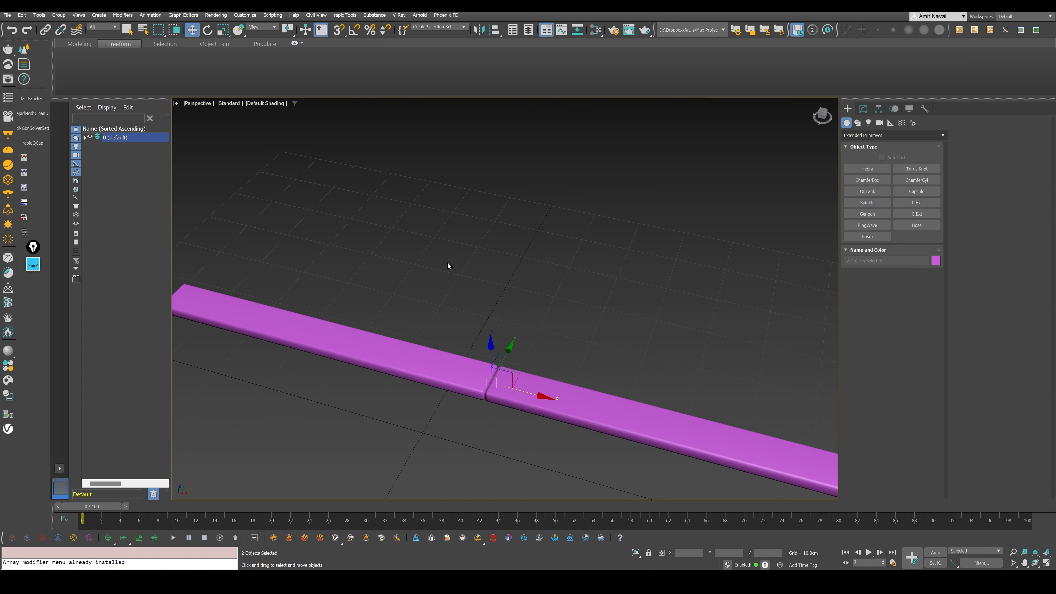
left_click_drag(507, 355, 527, 325, "shift")
left_click_drag(535, 362, 696, 435)
- Select all four planks and copy them about 132 cm along negative X, end to end with the originals
scroll(696, 435, "down", 5)
middle_click_drag(696, 435, 491, 358)
left_click_drag(665, 222, 360, 389)
middle_click_drag(399, 384, 486, 402)
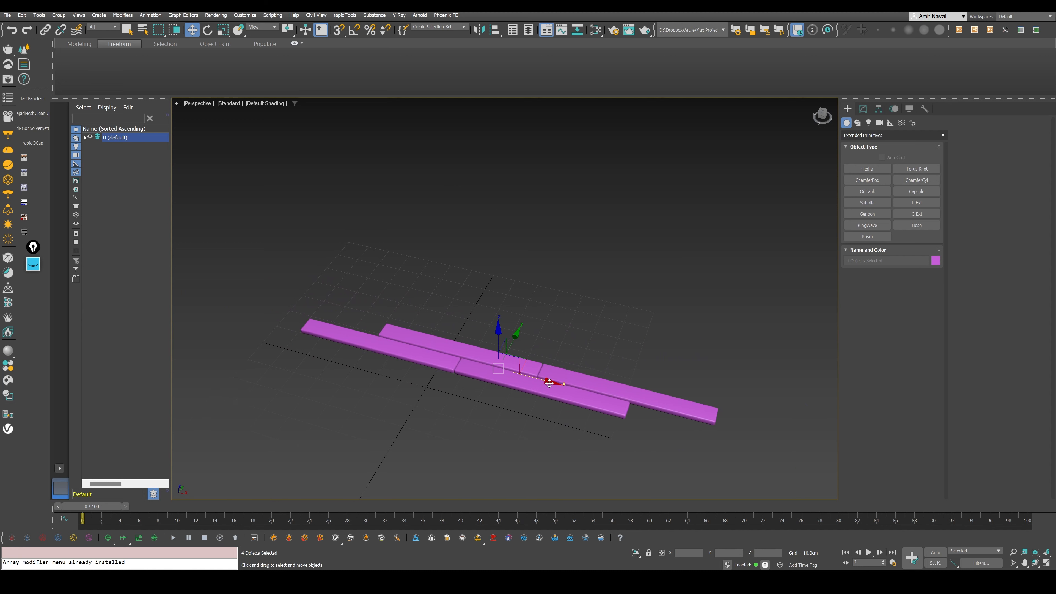
mouse_move(549, 383)
left_mouse_down("shift")
mouse_move(191, 330)
mouse_move(210, 348)
left_mouse_up("shift")
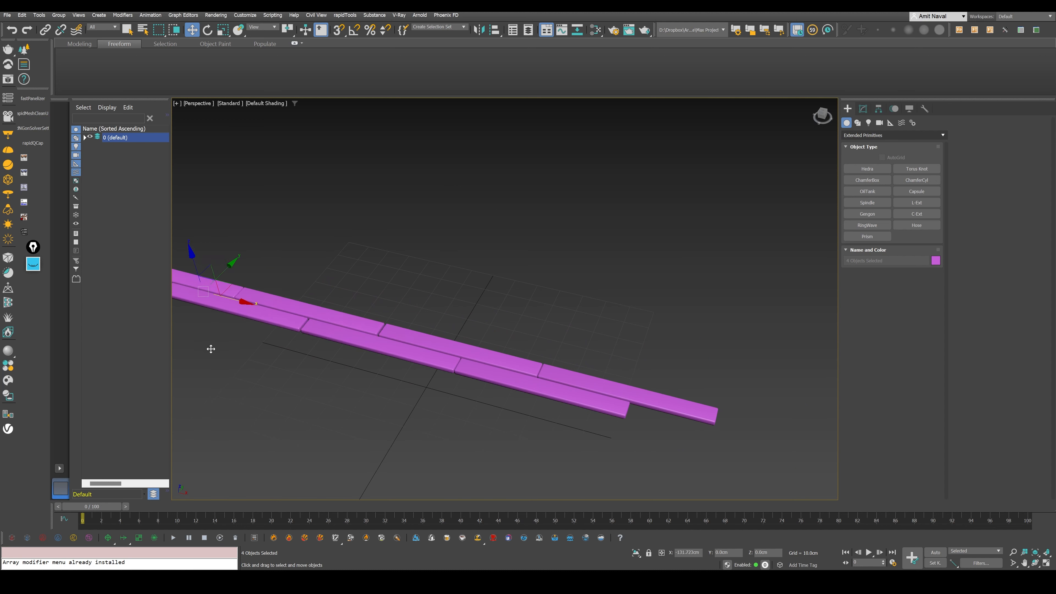
key("Return")
middle_click_drag(332, 331, 427, 320)
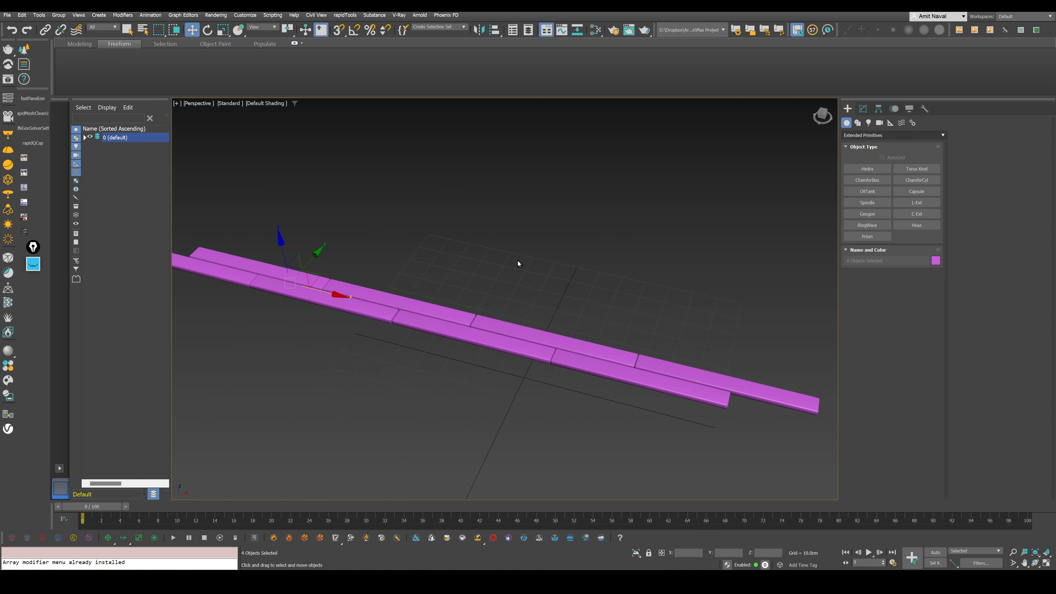
- Select all the planks and clone them repeatedly along Y to form multiple adjacent staggered rows
key("ctrl+a")
left_click_drag(450, 292, 453, 318, "shift")
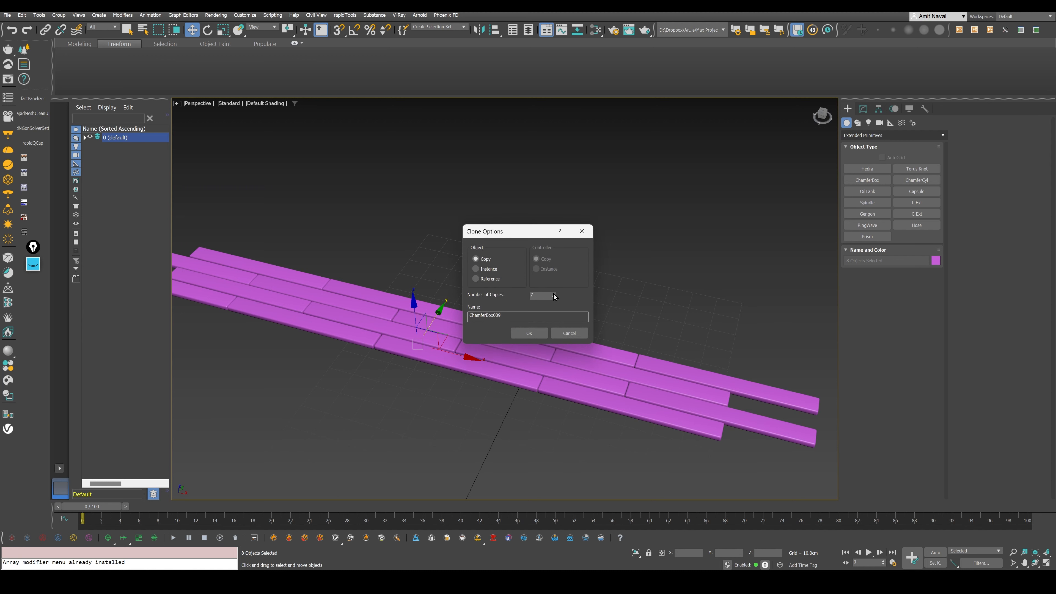
left_click(529, 333)
scroll(611, 237, "down", 6)
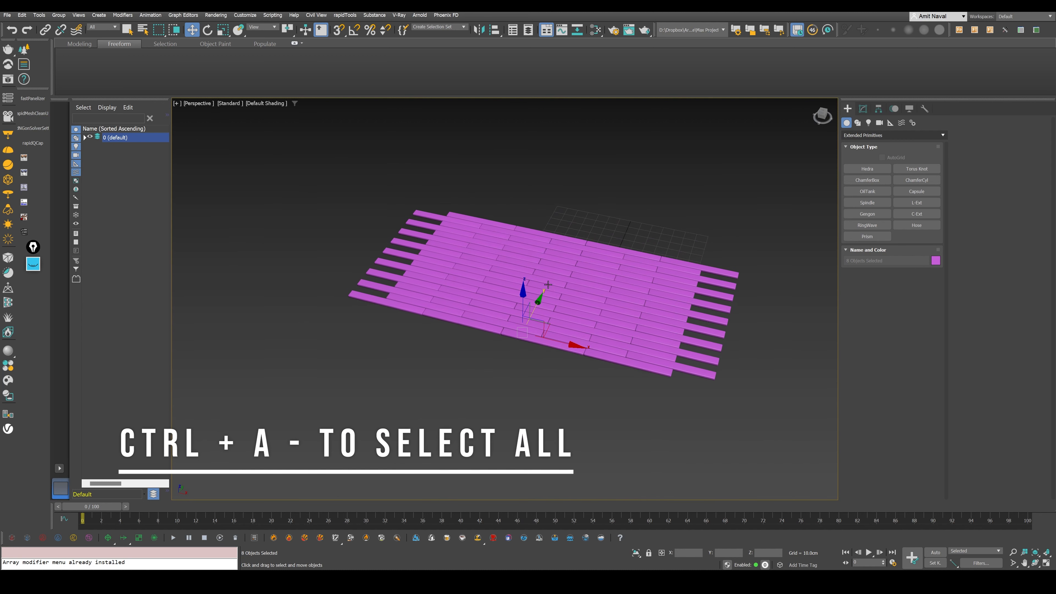
middle_click_drag(547, 263, 508, 266)
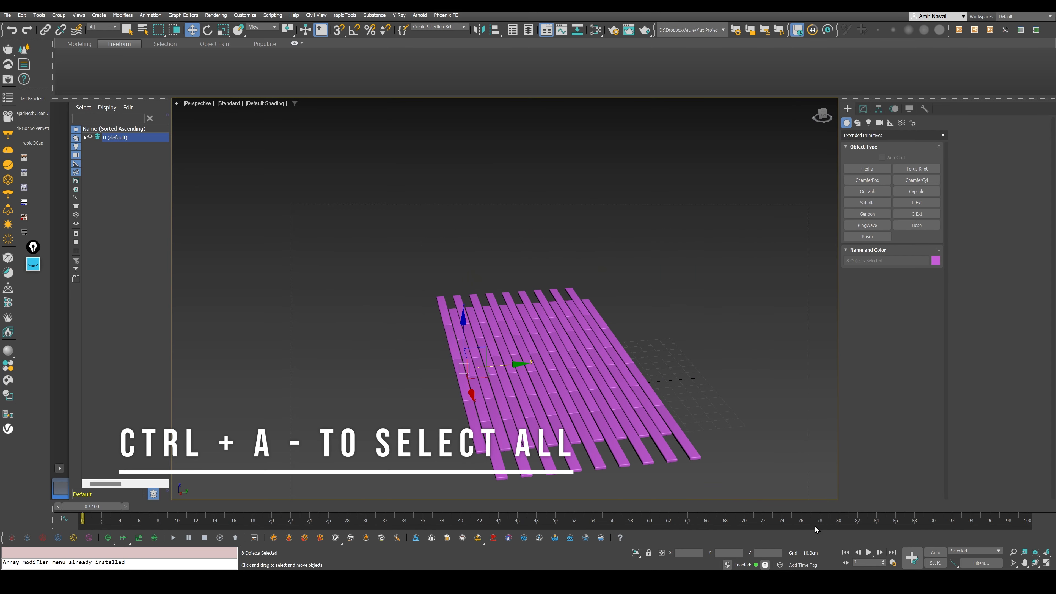
- Select the whole set of plank rows and copy it once along Y directly beside the original to double the floor's depth
key("ctrl+a")
mouse_move(581, 360)
left_mouse_down("shift")
mouse_move(758, 349)
mouse_move(747, 365)
left_mouse_up("shift")
key("Return")
scroll(544, 370, "down", 3)
mouse_move(550, 376)
middle_mouse_down("alt")
mouse_move(581, 382)
mouse_move(546, 341)
middle_mouse_up("alt")
left_click(756, 348)
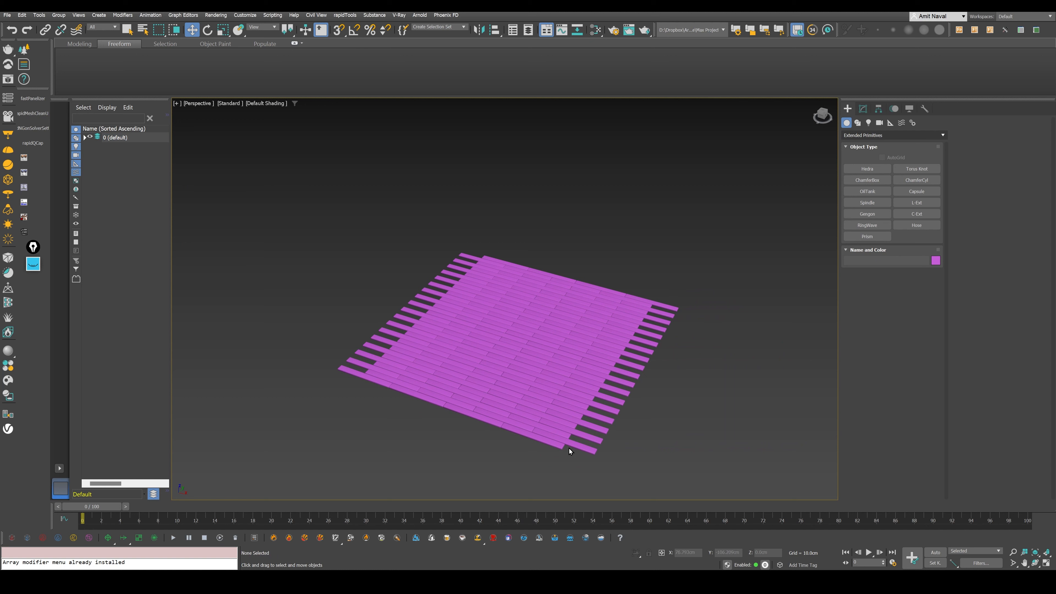
- Select every plank in the floor and apply a Slice modifier to all of them together
left_click_drag(378, 476, 261, 519)
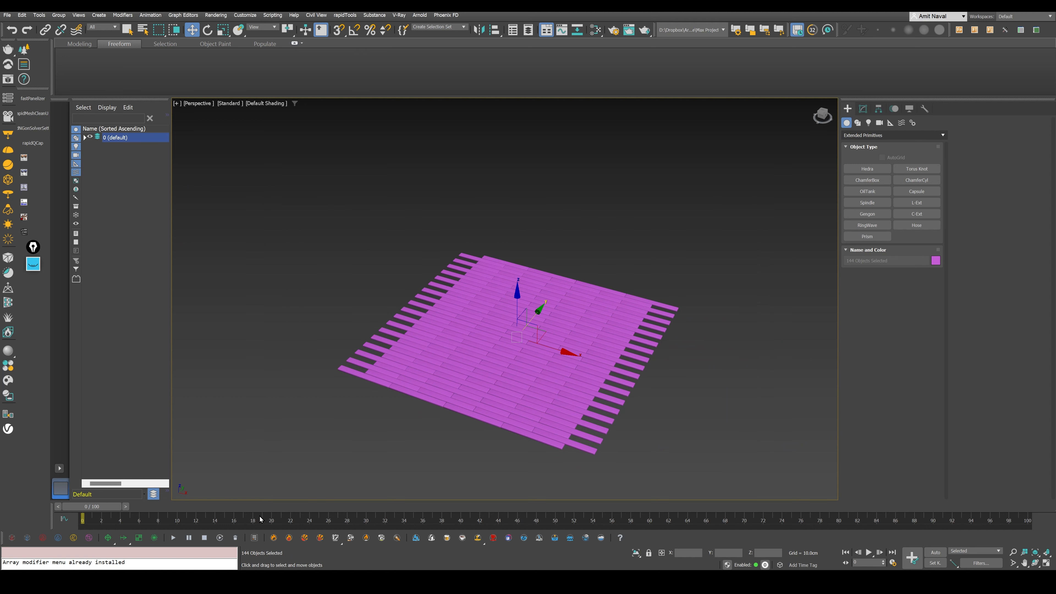
left_click(572, 272)
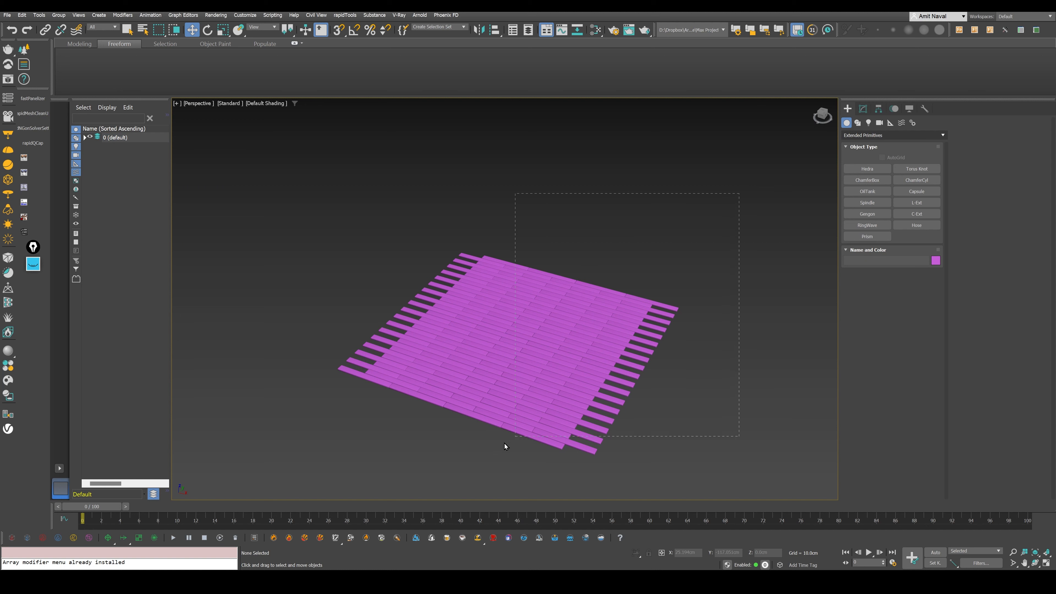
left_click_drag(358, 489, 348, 415)
left_click(863, 109)
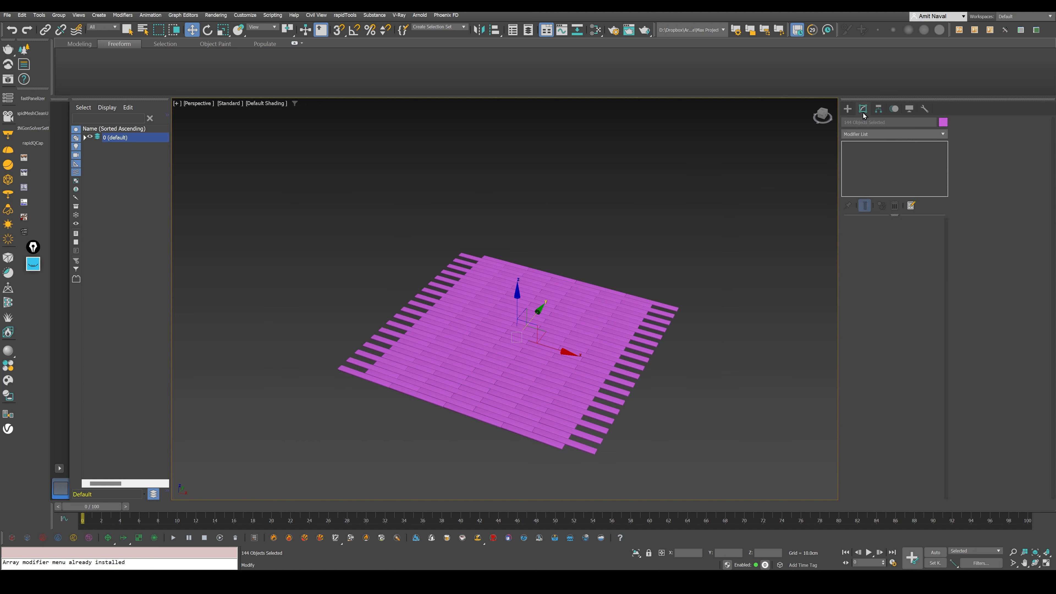
left_click(878, 133)
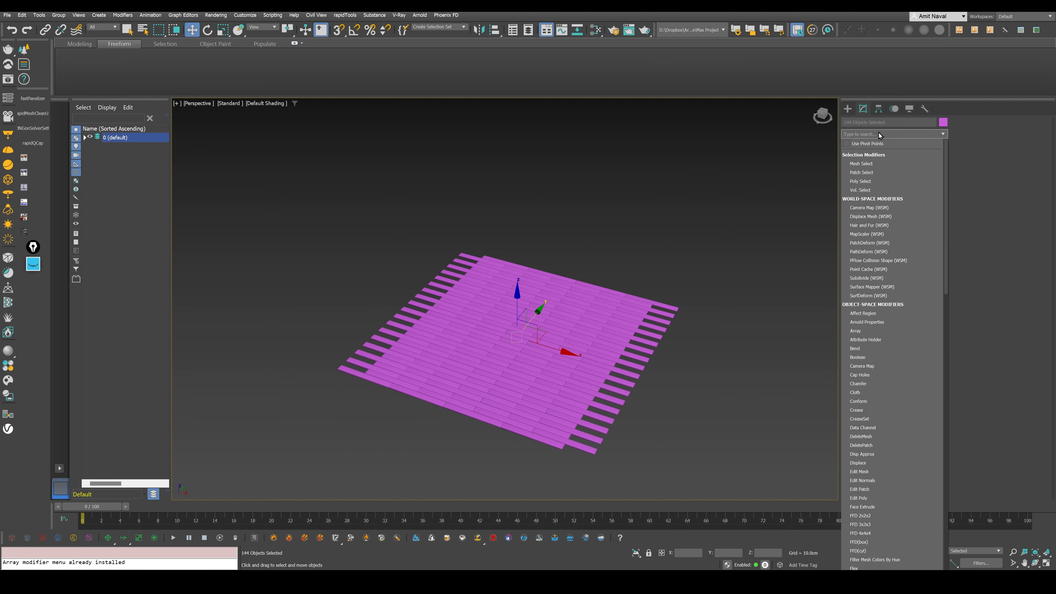
type("slice")
key("Return")
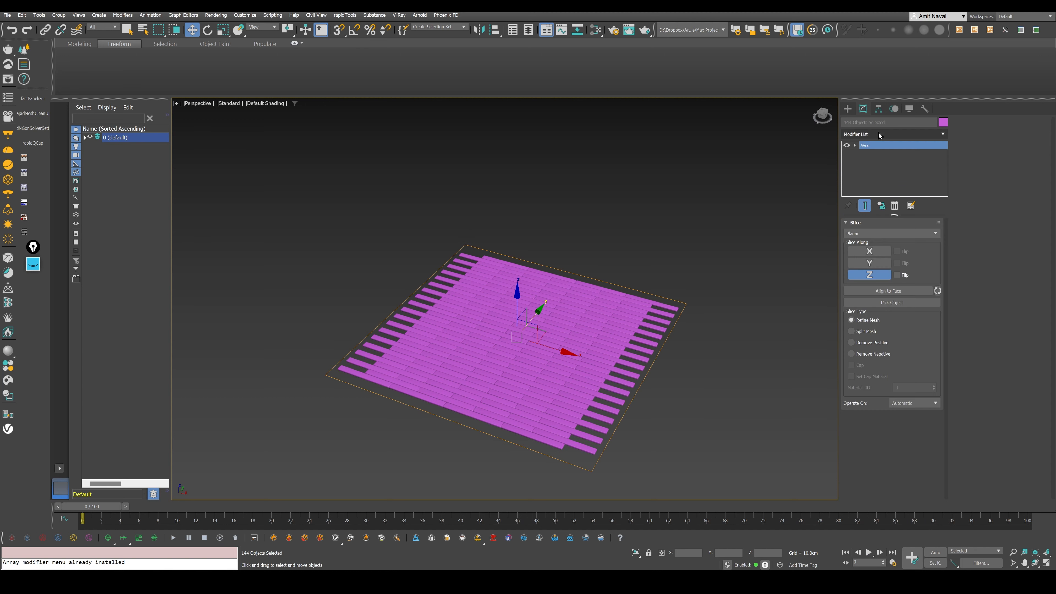
- Set the slice direction to X and move the slice plane along positive X to just inside the floor's staggered ends
middle_click_drag(527, 267, 543, 296, "alt")
scroll(549, 303, "up", 4)
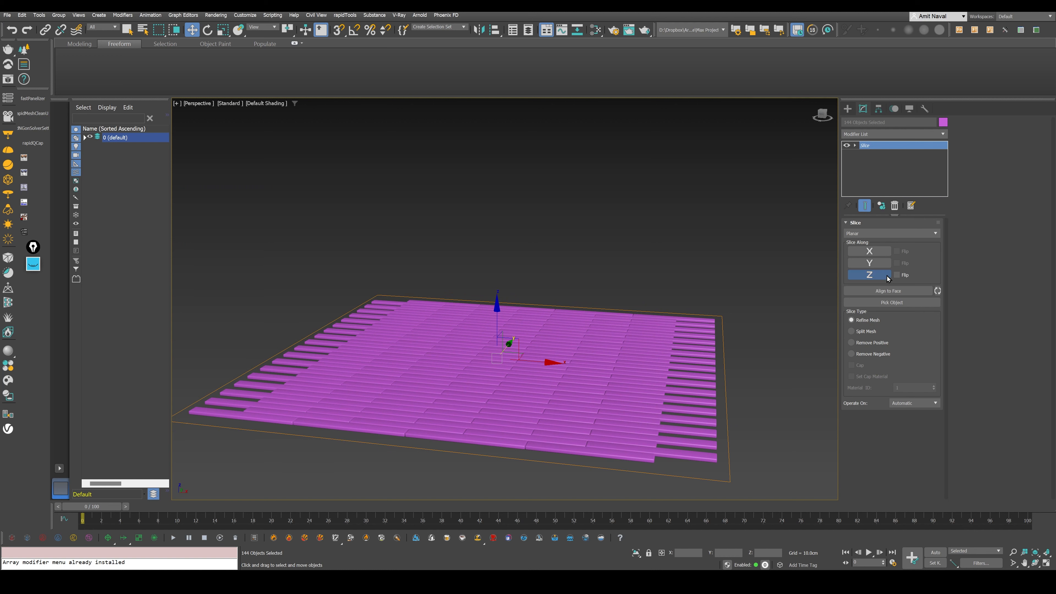
left_click(869, 263)
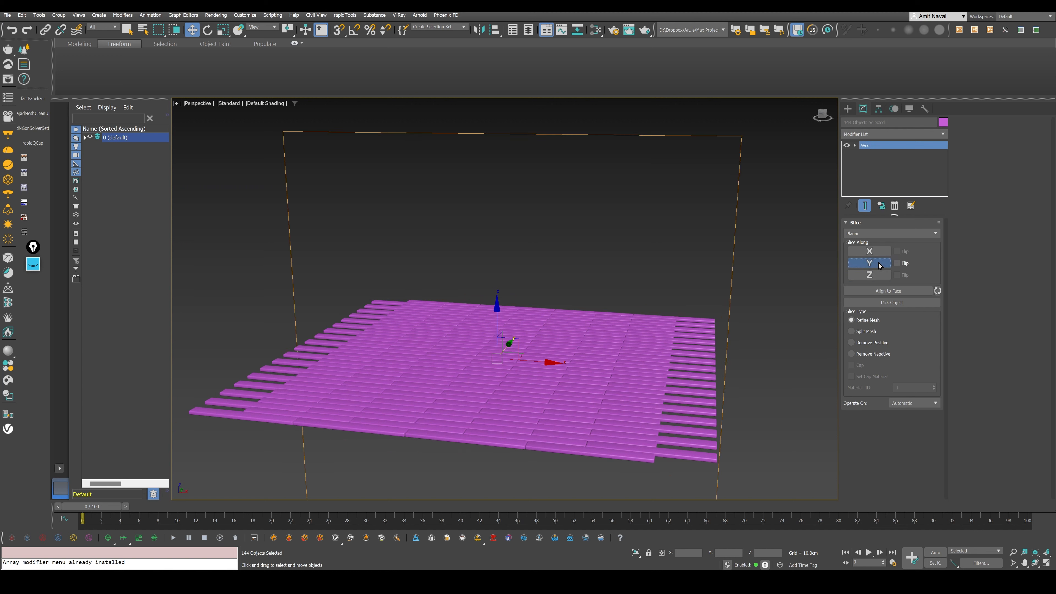
left_click(869, 251)
middle_click_drag(557, 312, 579, 288, "alt")
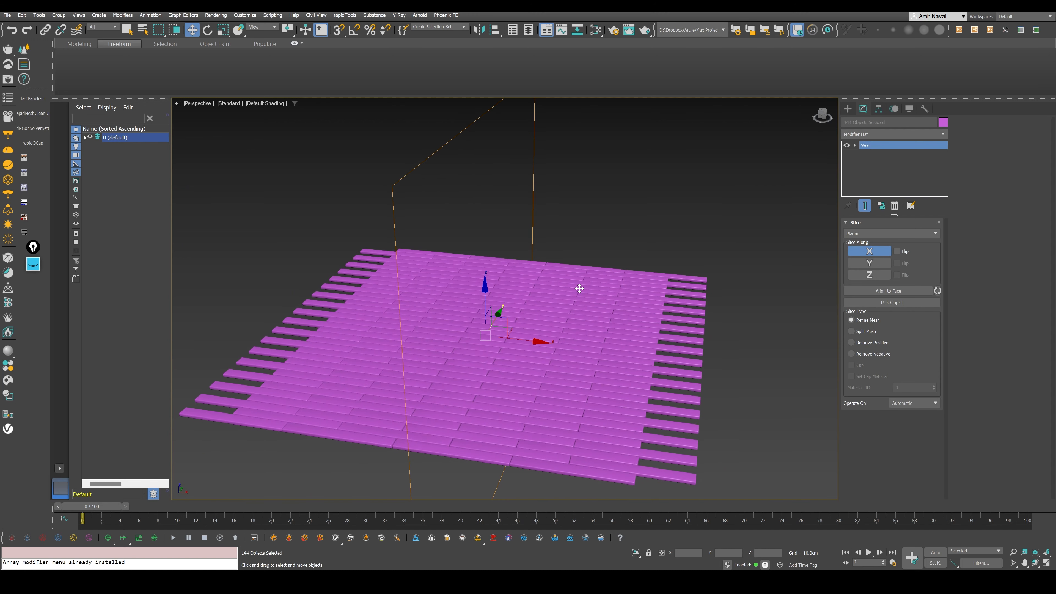
left_click(854, 146)
left_click(869, 154)
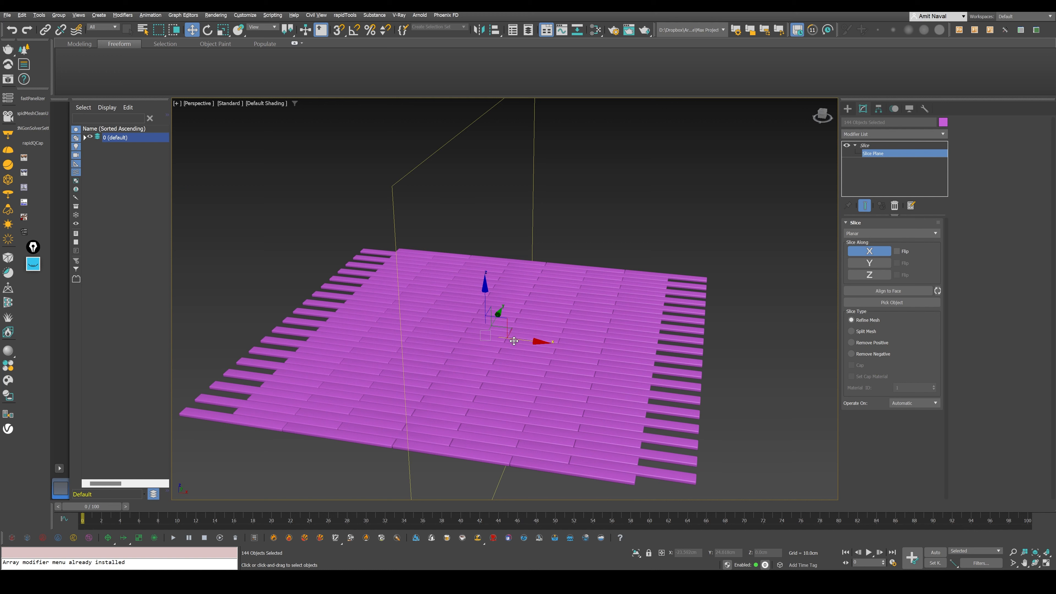
left_click_drag(525, 341, 691, 367)
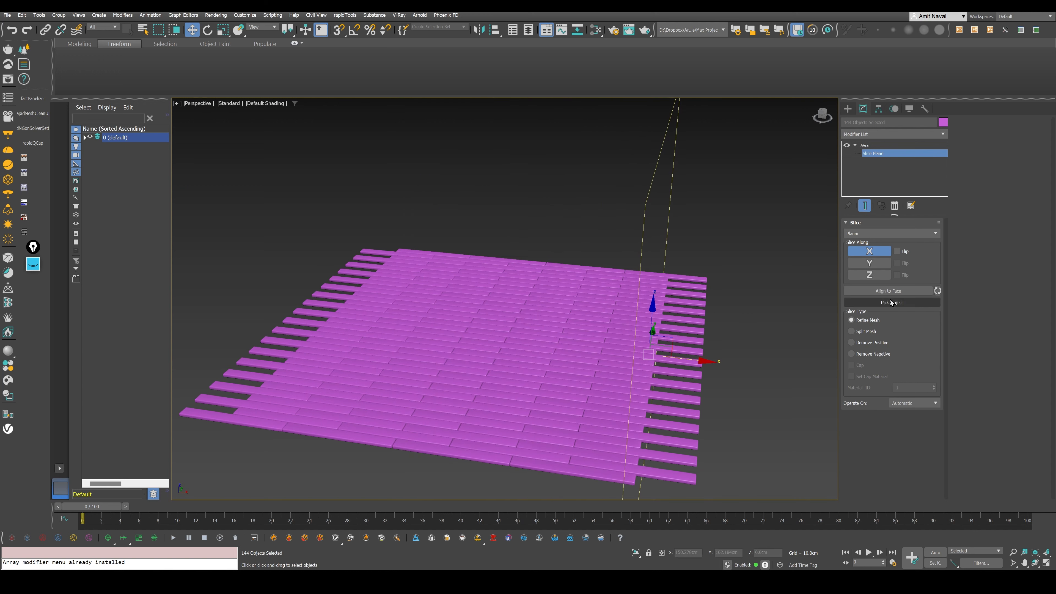
- Trim the protruding plank ends with the Remove Positive slice type and cap the cut faces
left_click(858, 343)
middle_click_drag(730, 354, 573, 366, "alt")
scroll(520, 389, "up", 8)
scroll(479, 389, "down", 3)
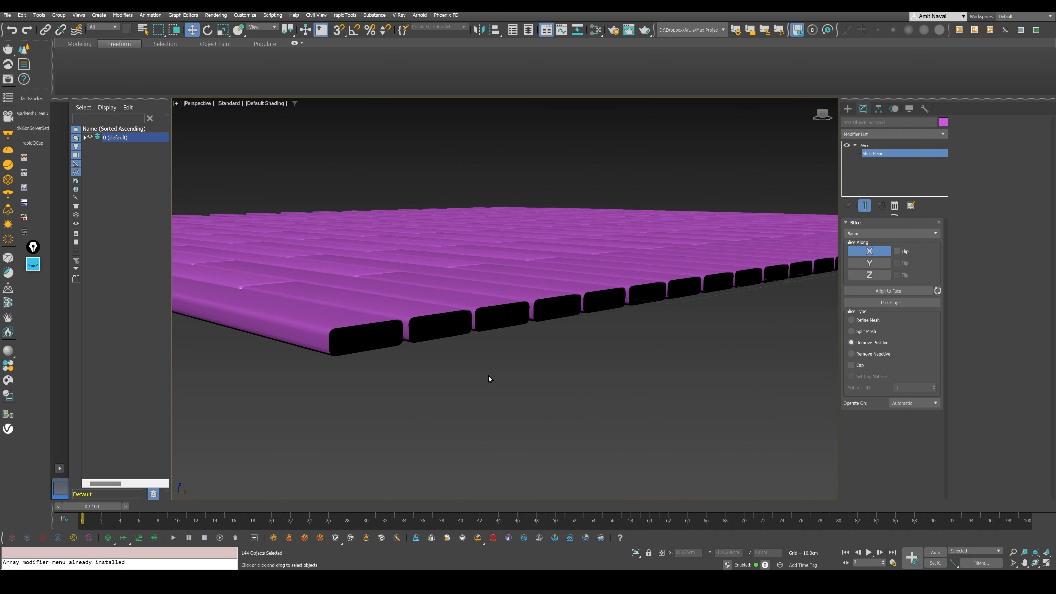
scroll(372, 329, "up", 3)
scroll(366, 327, "down", 4)
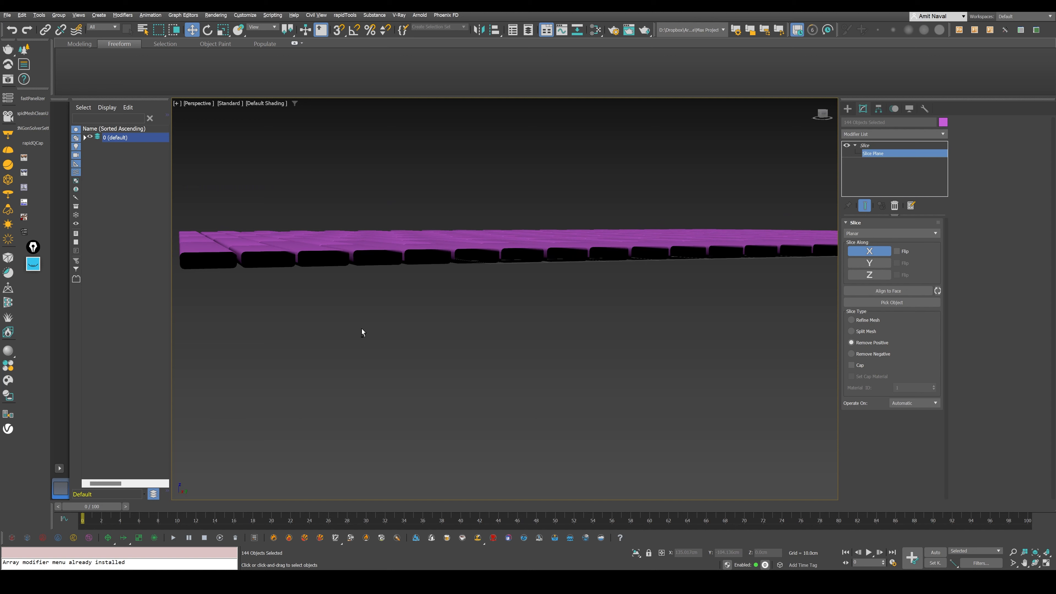
scroll(368, 333, "up", 4)
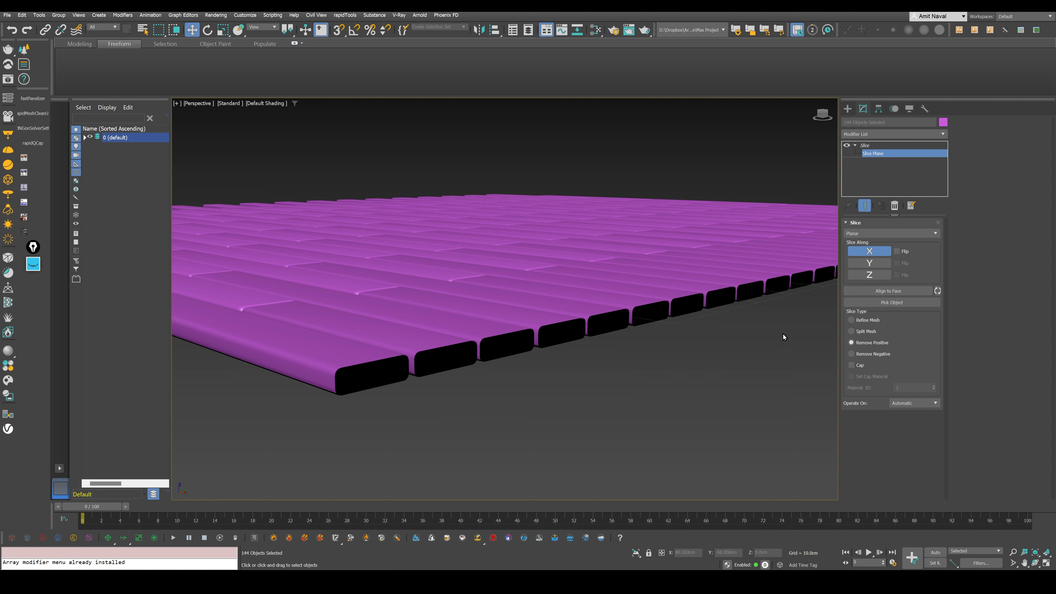
left_click(851, 365)
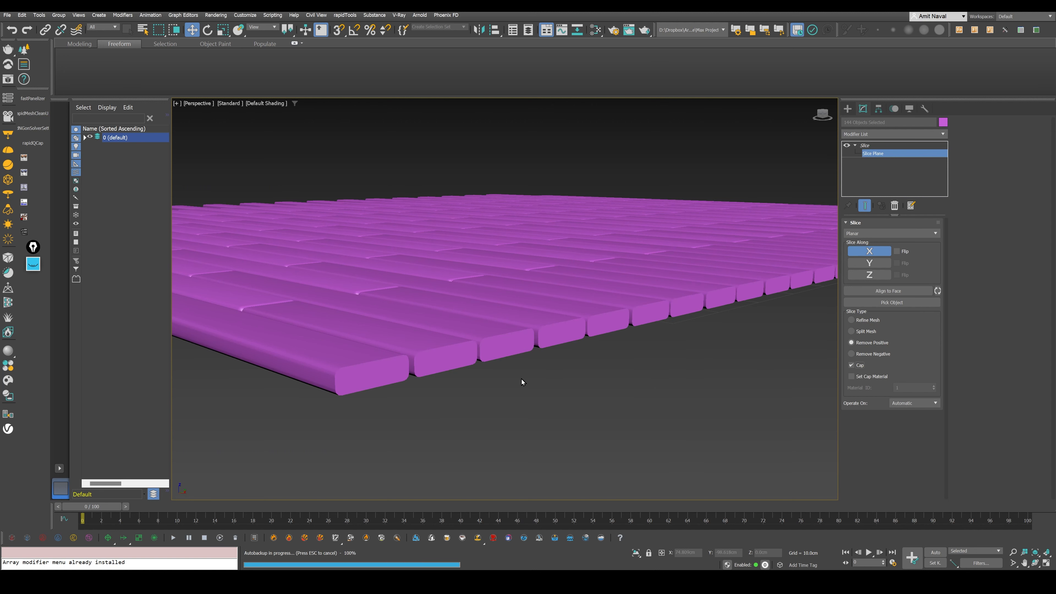
scroll(514, 300, "down", 5)
middle_click_drag(516, 301, 589, 330, "alt")
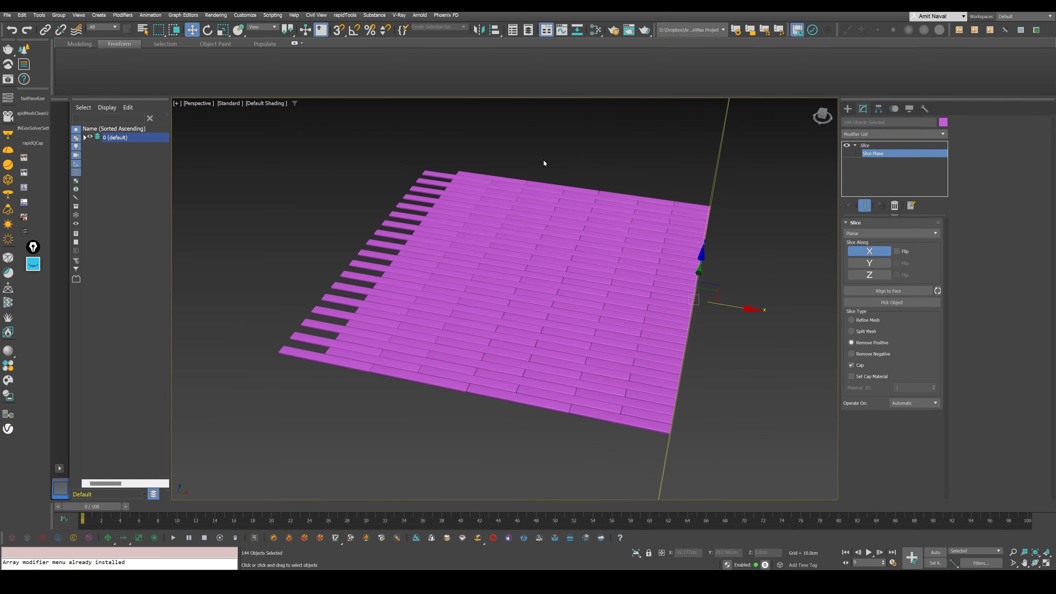
- Add a second Slice modifier to all the planks above the first one and set it to slice along X
left_click(876, 154)
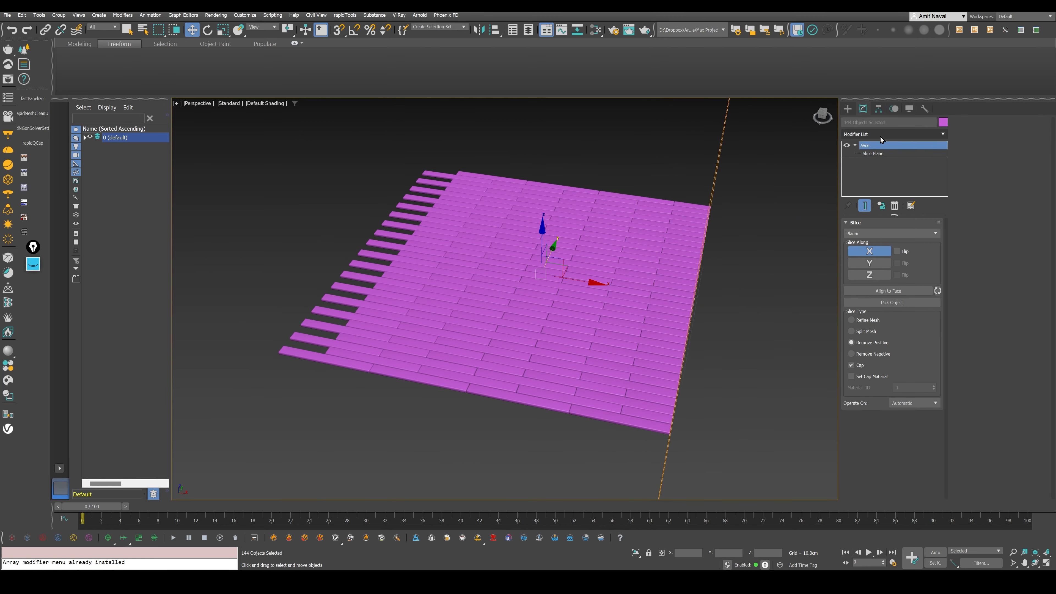
left_click(881, 134)
type("slice")
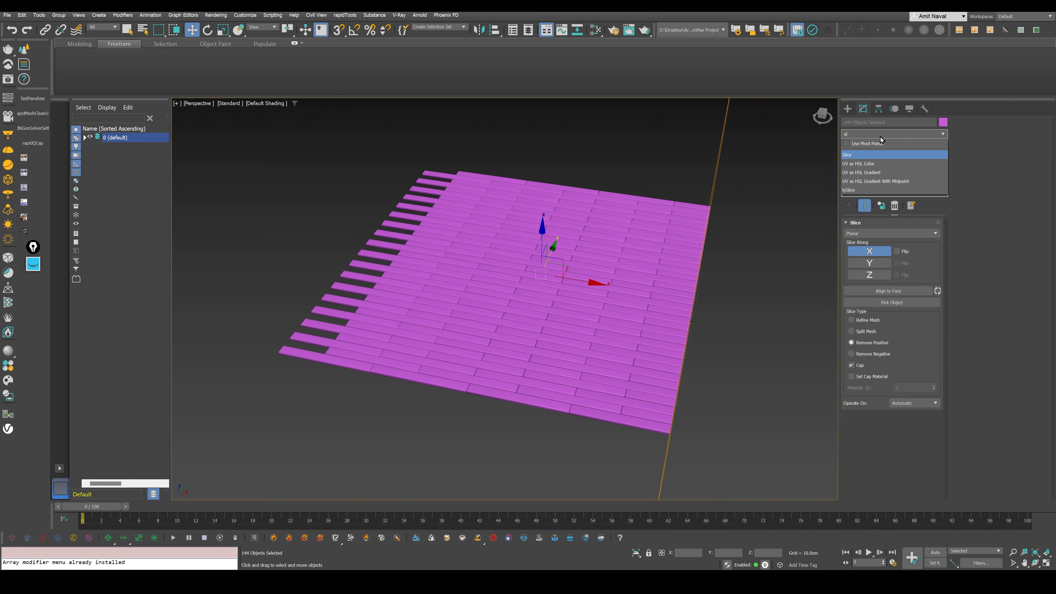
key("Return")
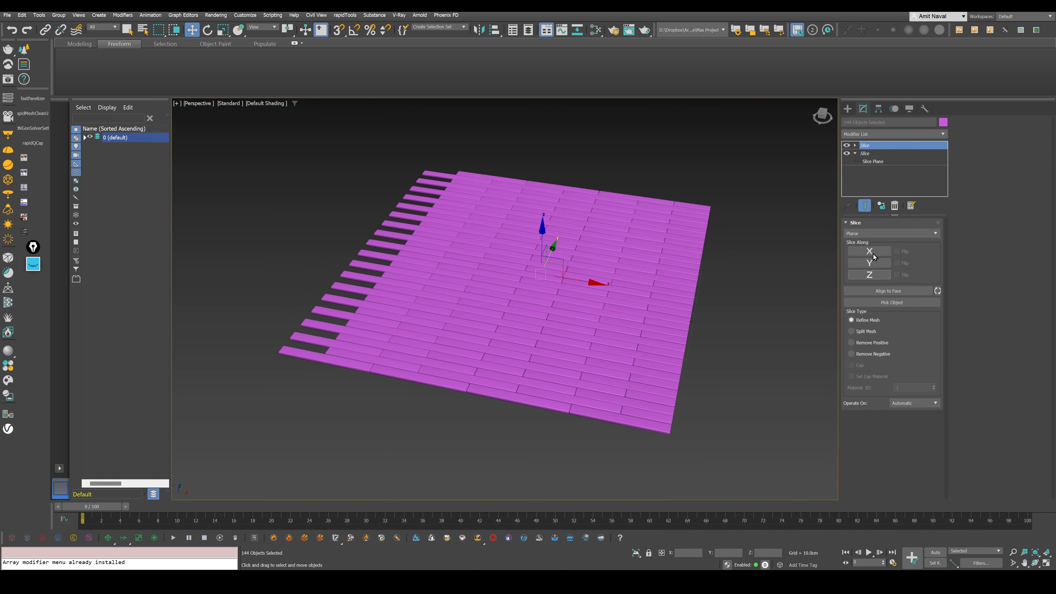
left_click(869, 251)
- Move the second slice plane along negative X to just inside the remaining staggered ends and trim them with Remove Negative
middle_click_drag(563, 269, 663, 290)
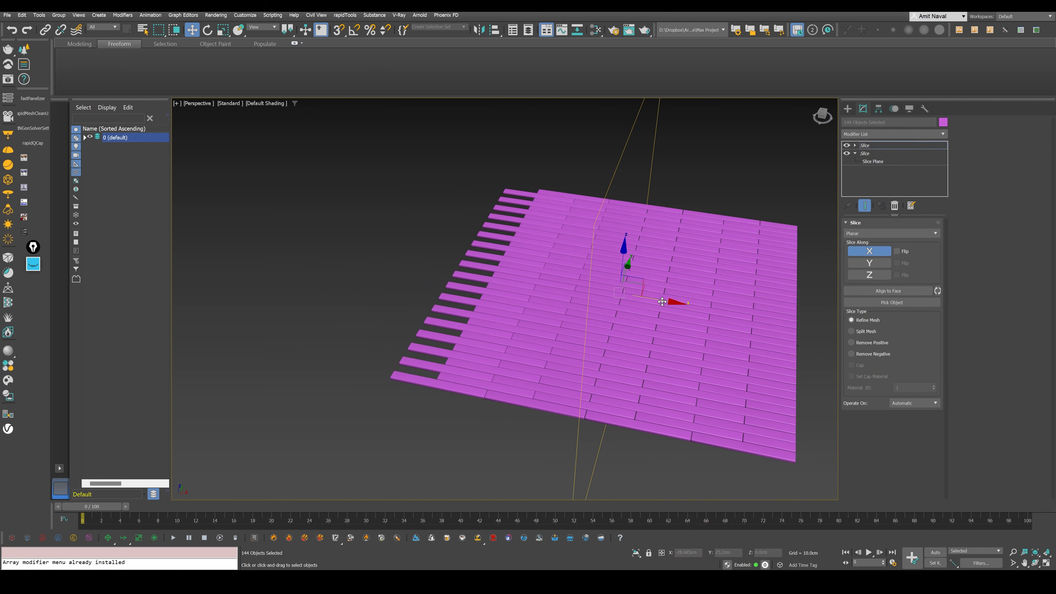
left_click(855, 146)
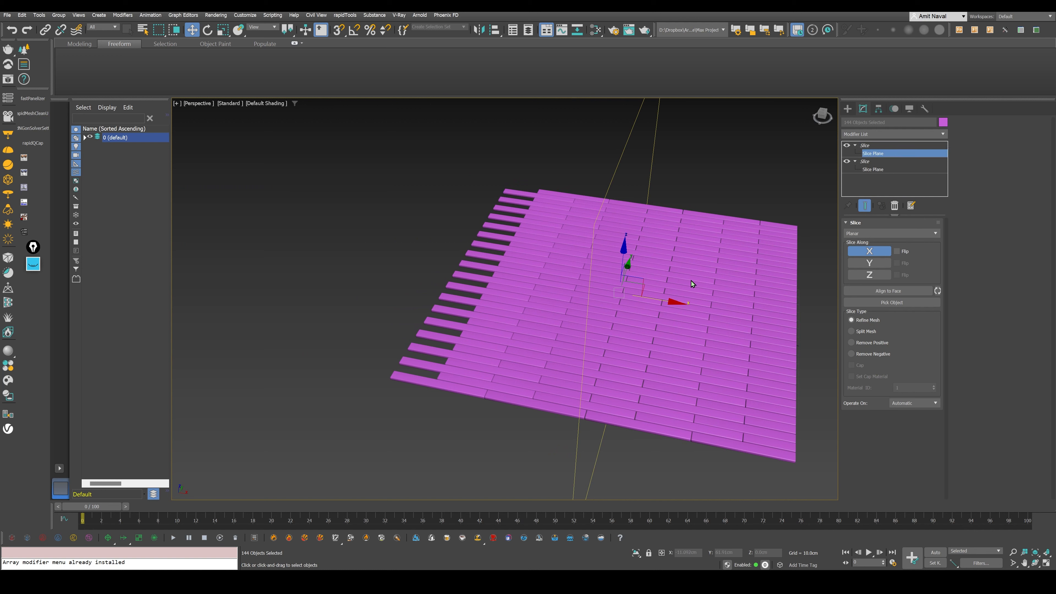
left_click_drag(659, 303, 540, 297)
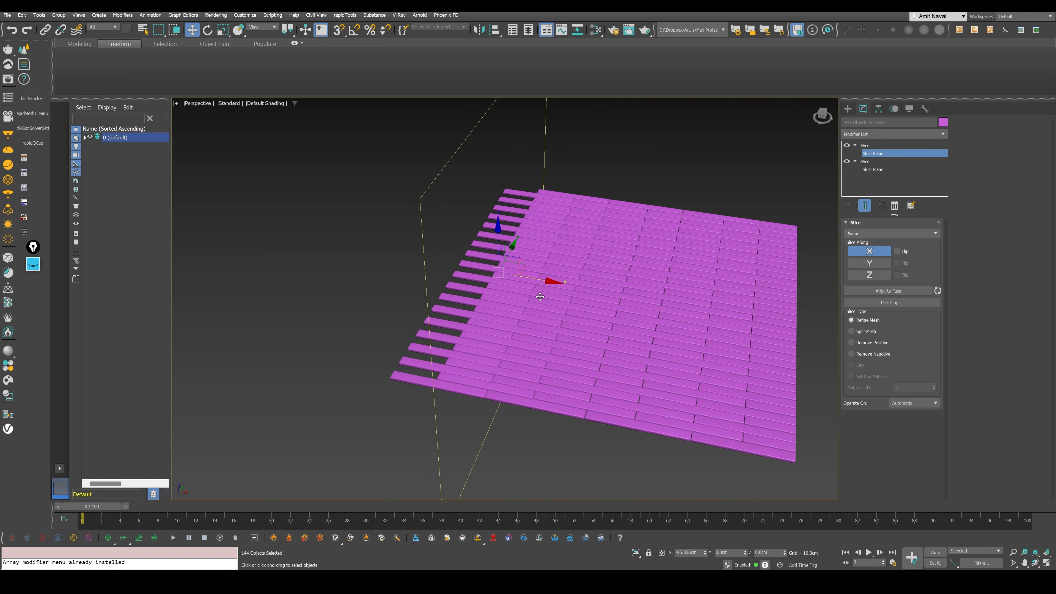
left_click(868, 355)
middle_click_drag(620, 312, 545, 307, "alt")
- Cap the open plank ends cut by the second Slice modifier and deselect the finished floor
left_click(865, 145)
middle_click_drag(603, 316, 572, 402, "alt")
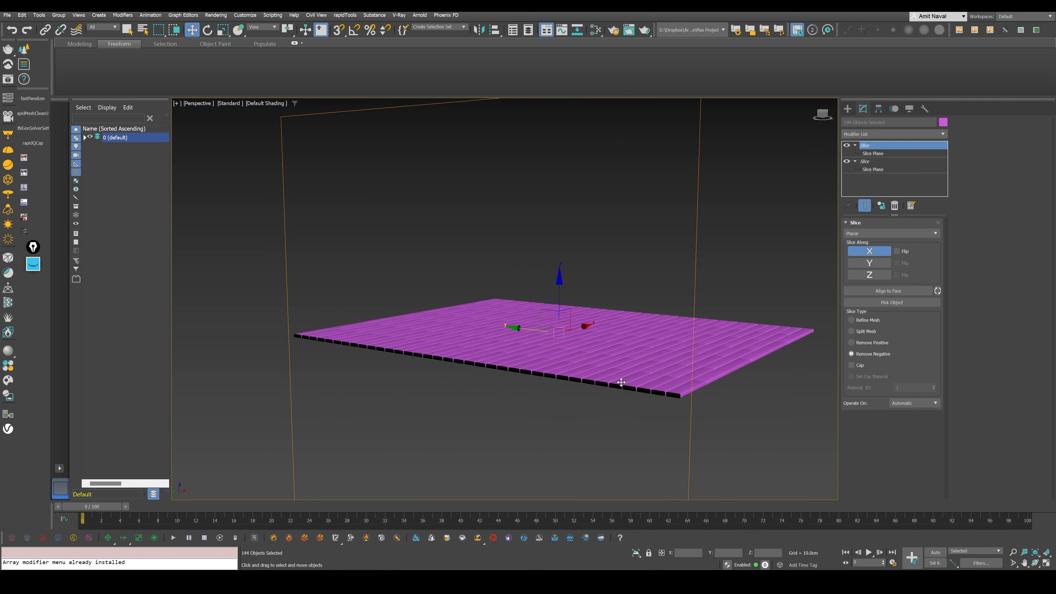
scroll(624, 385, "up", 3)
left_click(851, 365)
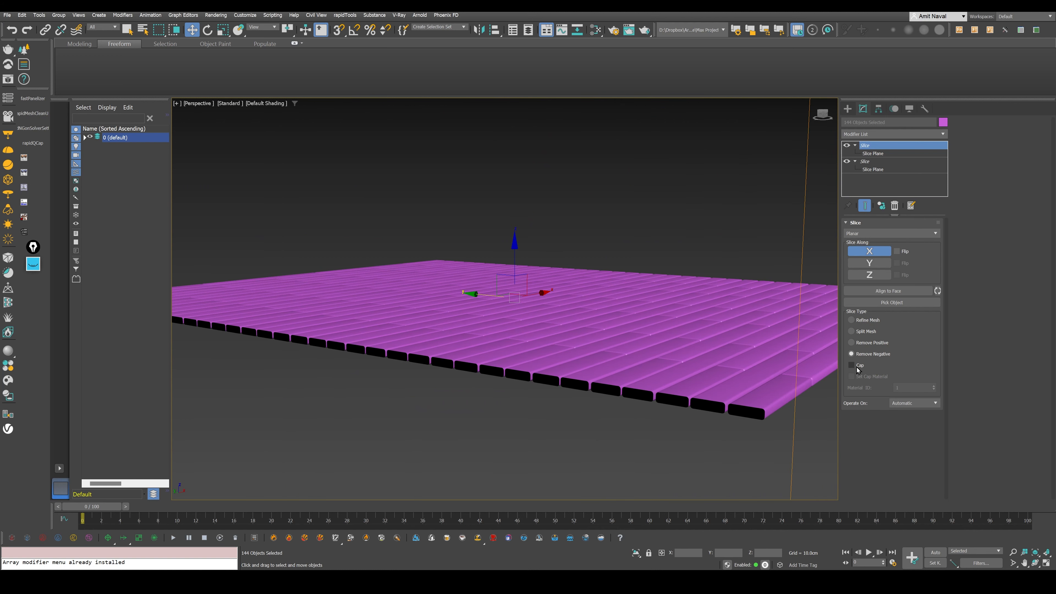
scroll(457, 327, "down", 3)
middle_click_drag(438, 324, 266, 378, "alt")
middle_click_drag(266, 379, 394, 355)
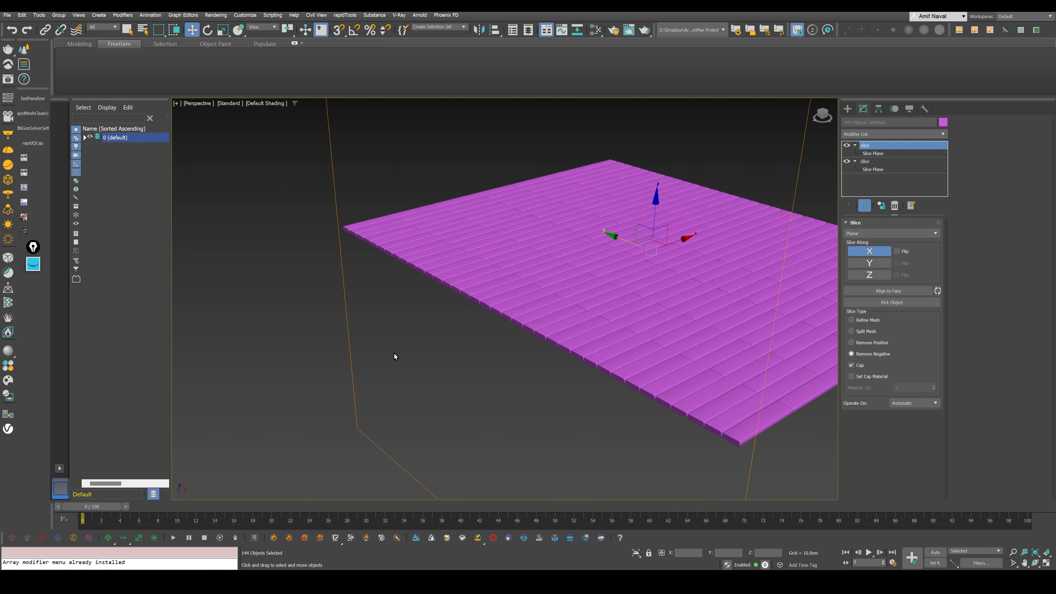
middle_click_drag(547, 347, 611, 409, "alt")
left_click(717, 416)
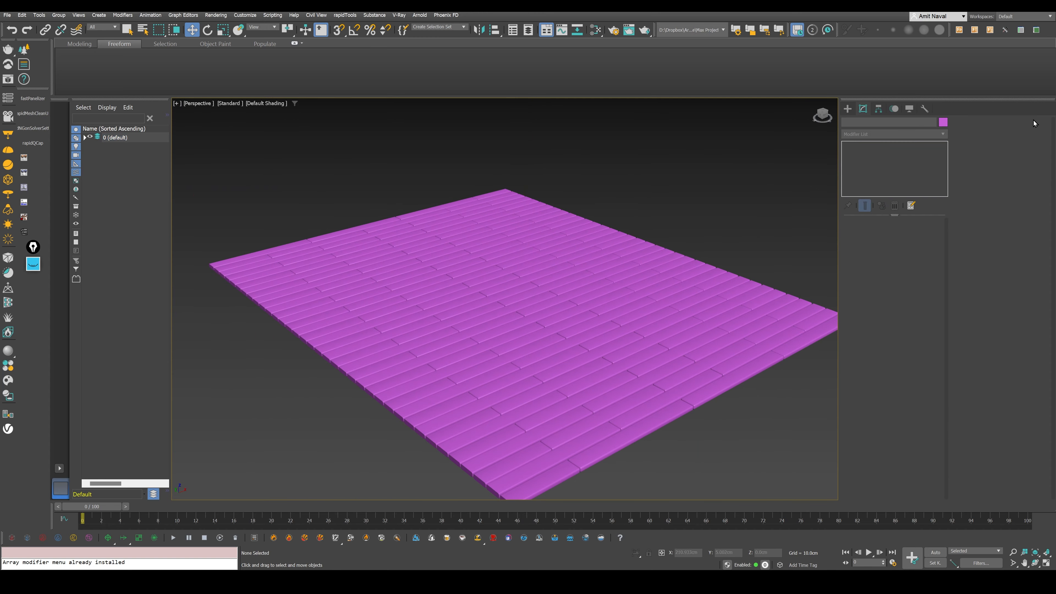
middle_click_drag(536, 266, 564, 254, "alt")
middle_click_drag(693, 349, 665, 332, "alt")
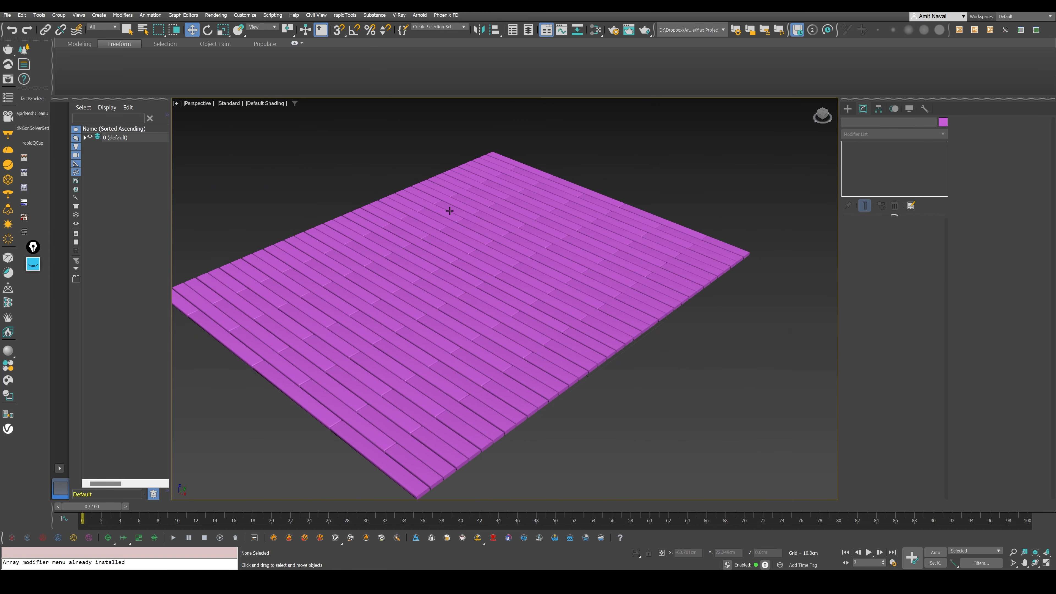
- Delete the plank floor and create a standard cylinder at the grid origin, about 14.5 cm in radius and 65 cm high
left_click(449, 214)
key("Delete")
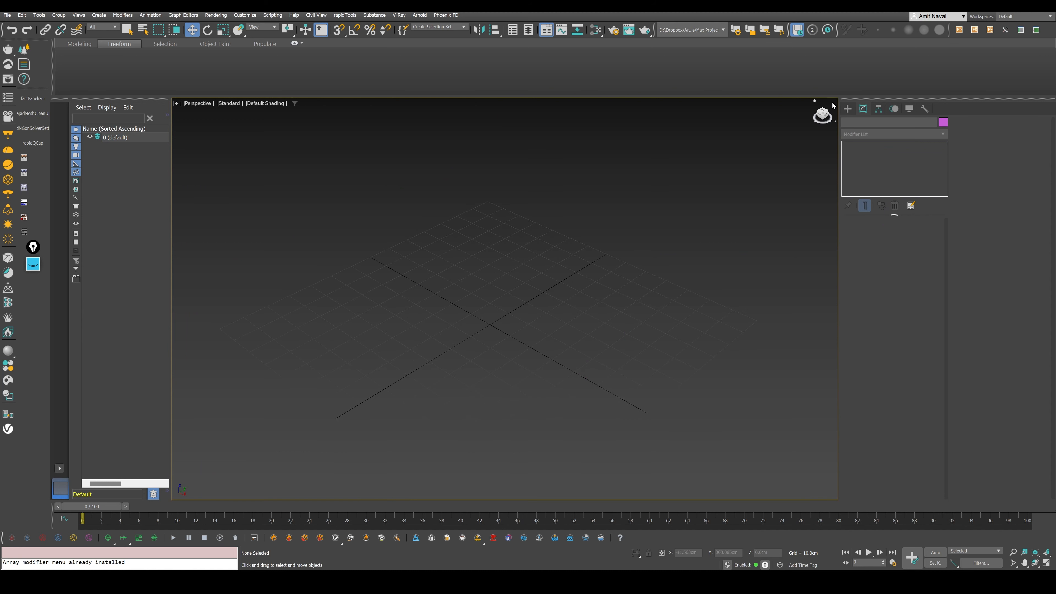
left_click(847, 108)
left_click(868, 202)
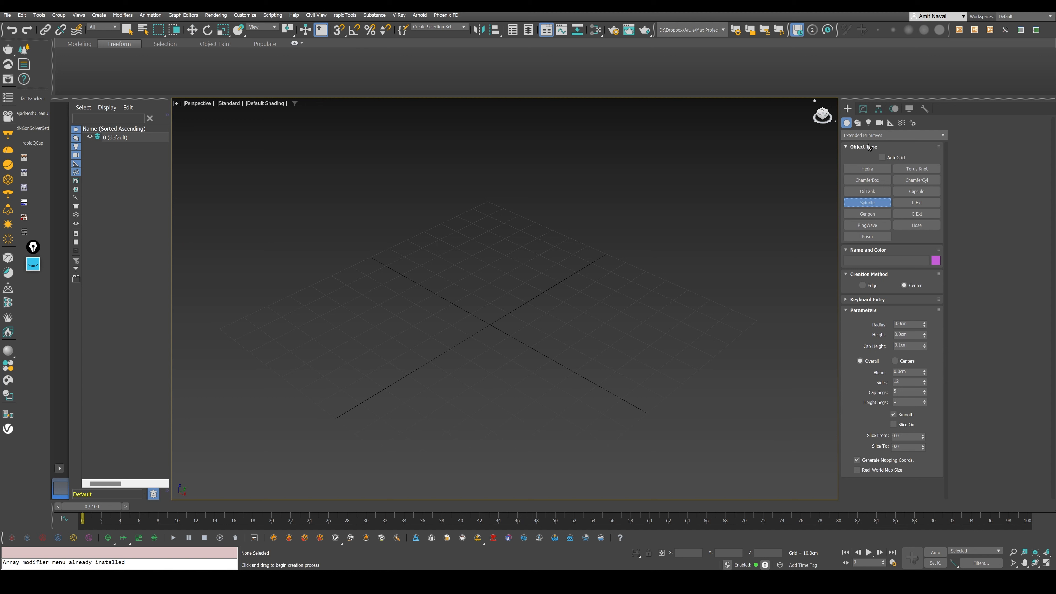
left_click(871, 136)
left_click(871, 145)
left_click(867, 191)
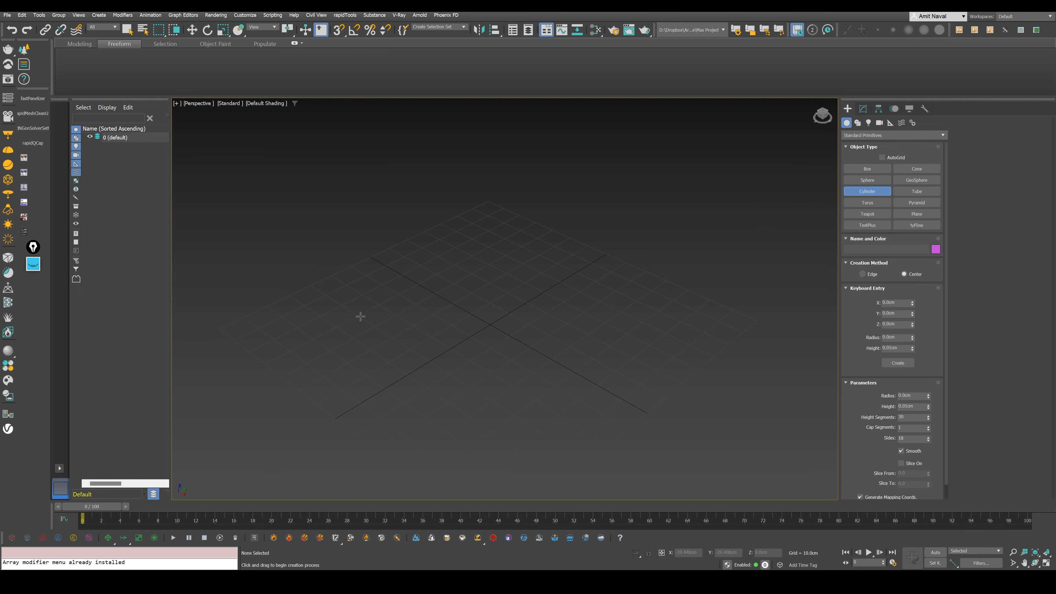
left_click_drag(490, 325, 530, 327)
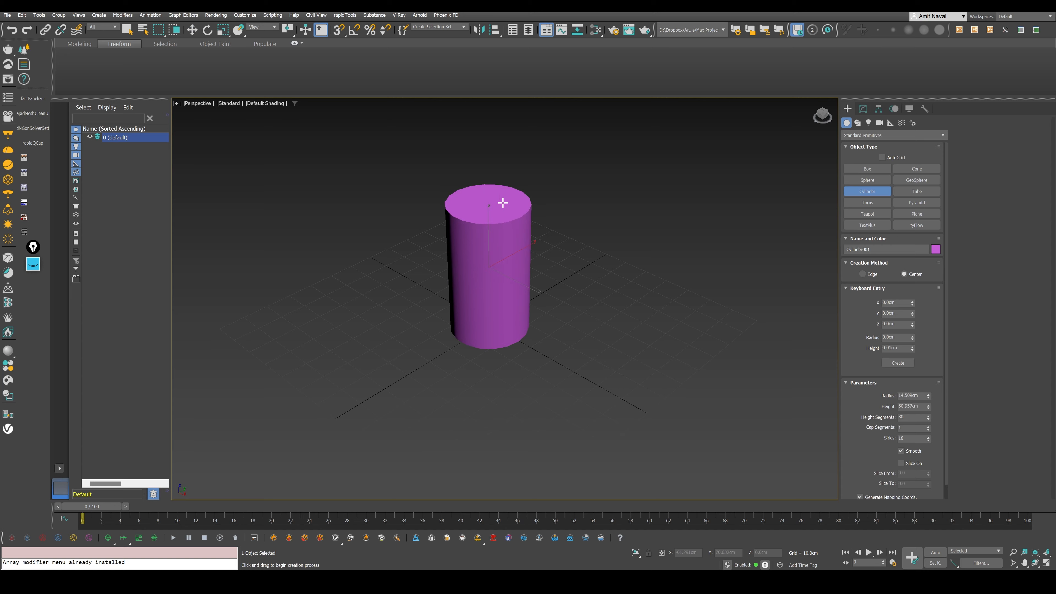
left_click(508, 166)
key("w")
- Turn on the edged faces display to examine the cylinder's segments up close
key("F4")
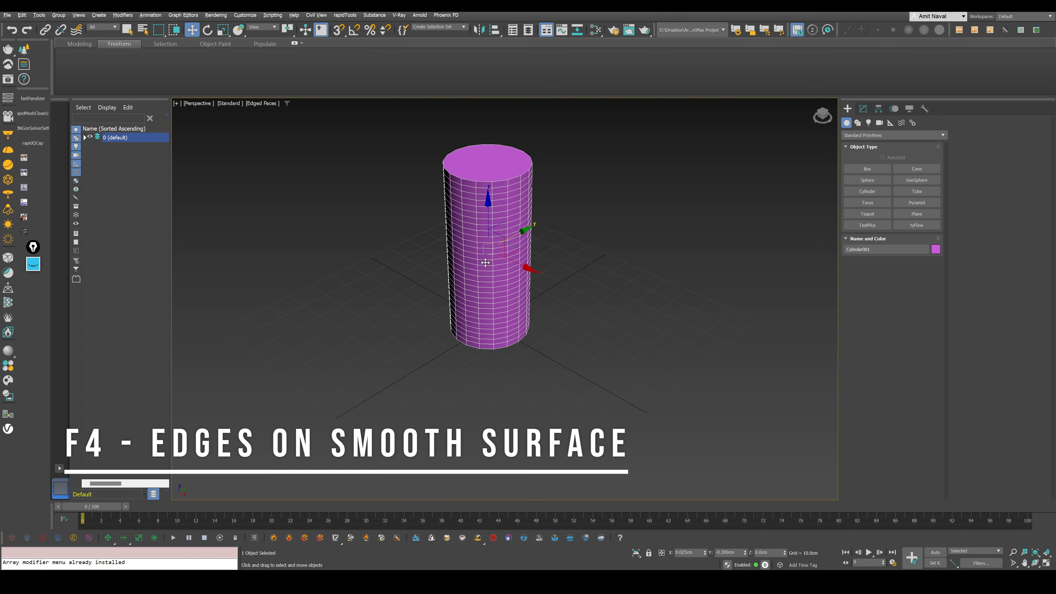
middle_click_drag(508, 166, 461, 168, "alt")
scroll(491, 255, "up", 3)
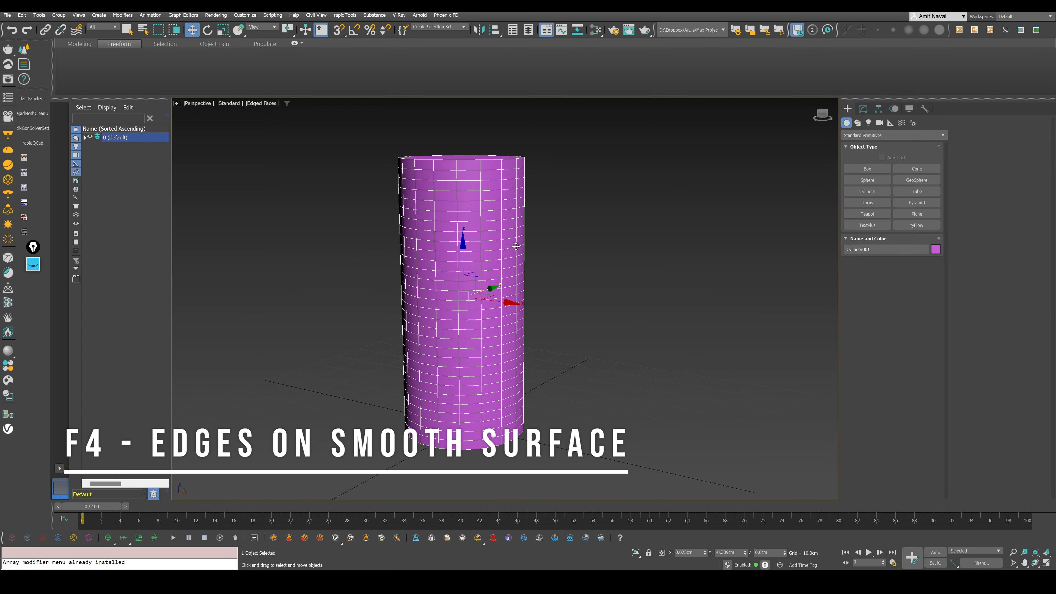
- Add a Taper modifier to the cylinder
left_click(863, 109)
left_click(897, 135)
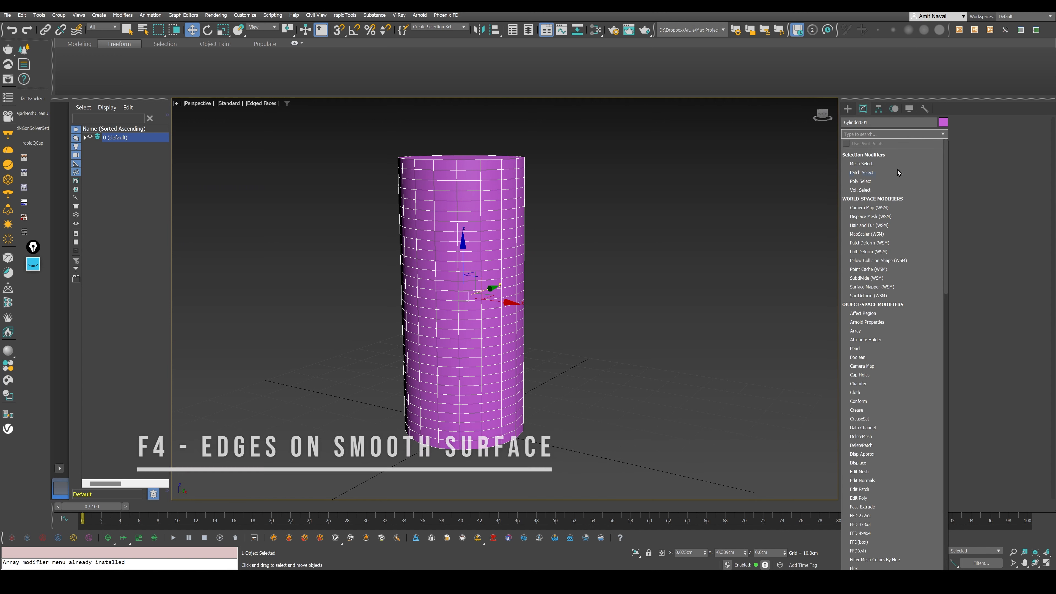
scroll(897, 170, "down", 10)
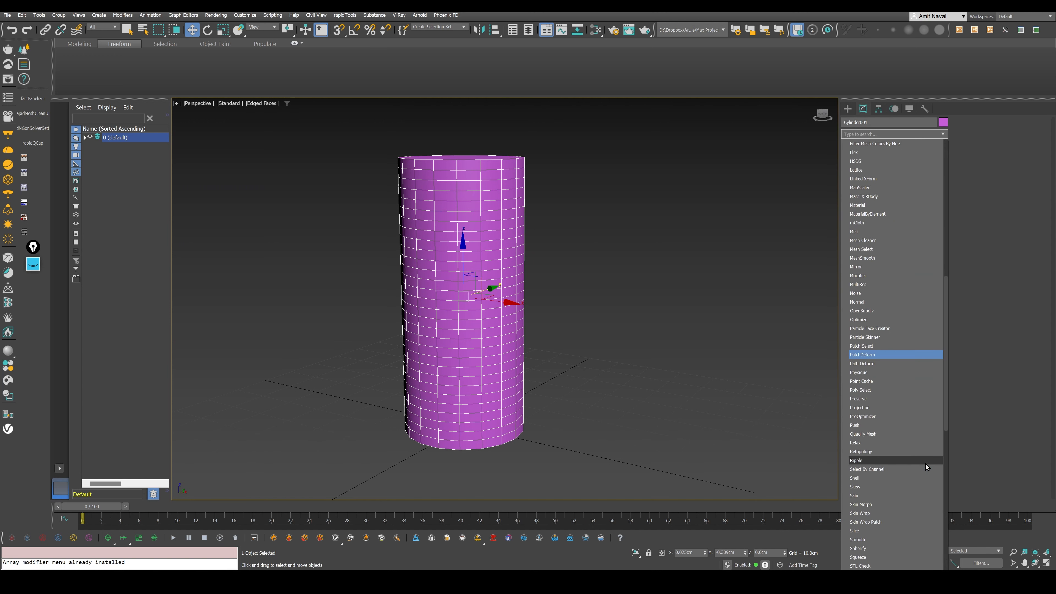
scroll(923, 458, "down", 15)
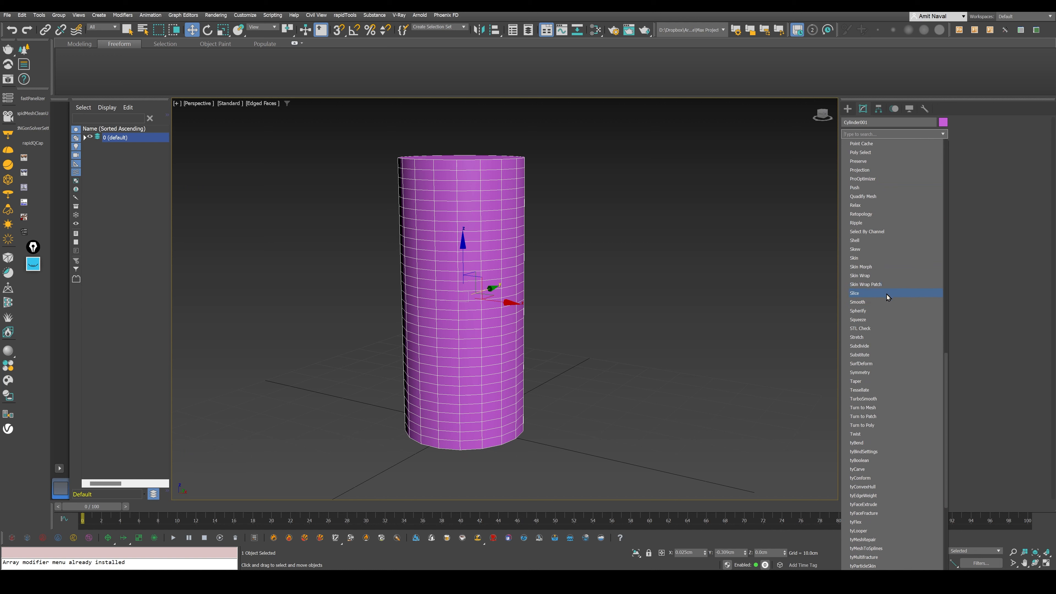
scroll(893, 335, "down", 3)
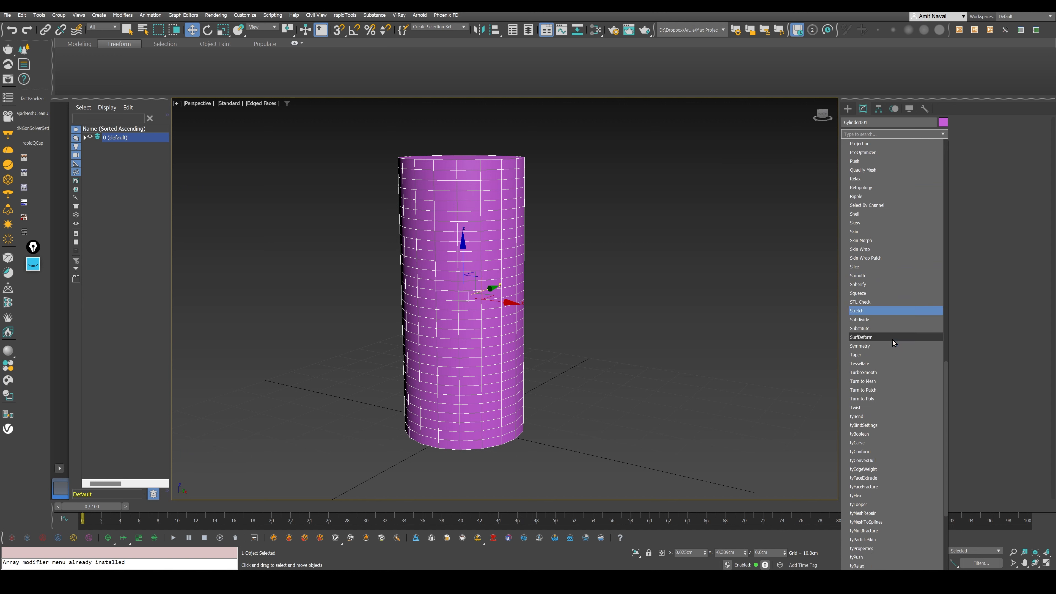
left_click(866, 354)
middle_click_drag(569, 233, 582, 250)
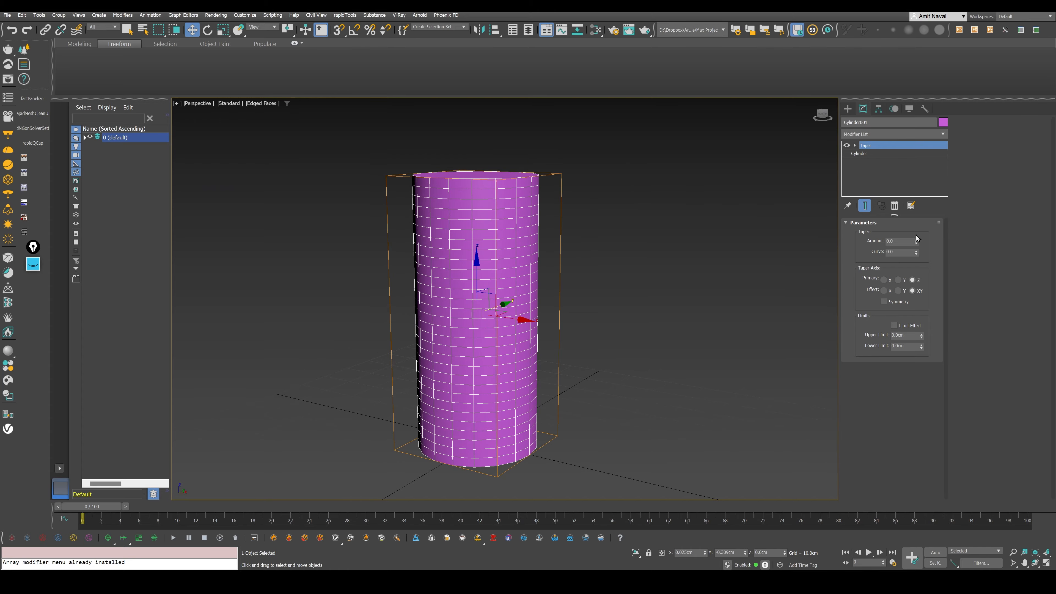
- Set the cylinder's Taper amount to about 2.55 and apply a strong negative curve to form a narrow waist
left_click_drag(917, 246, 928, 173)
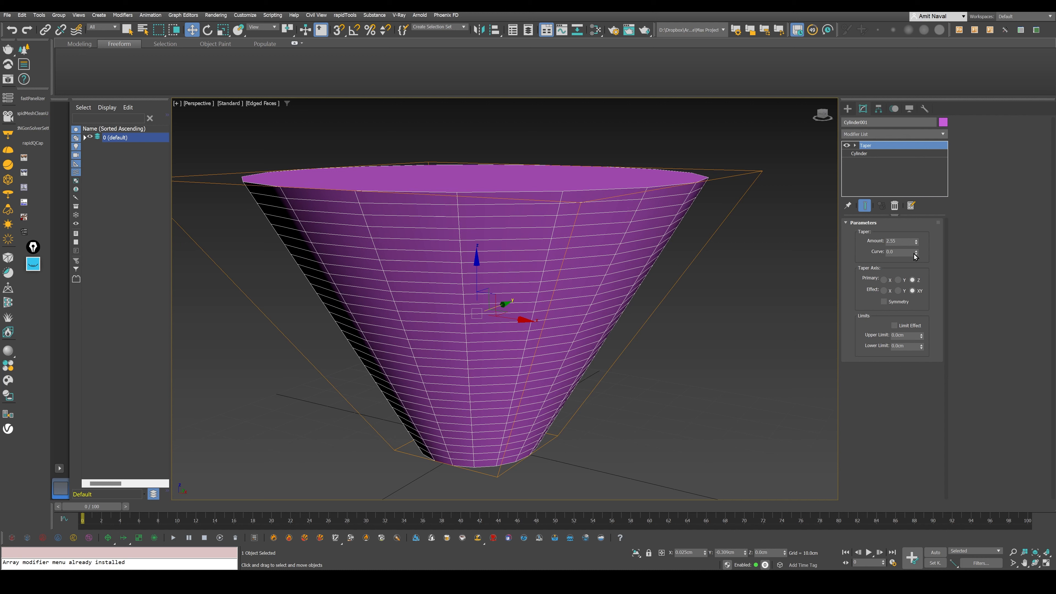
middle_click_drag(683, 240, 668, 272)
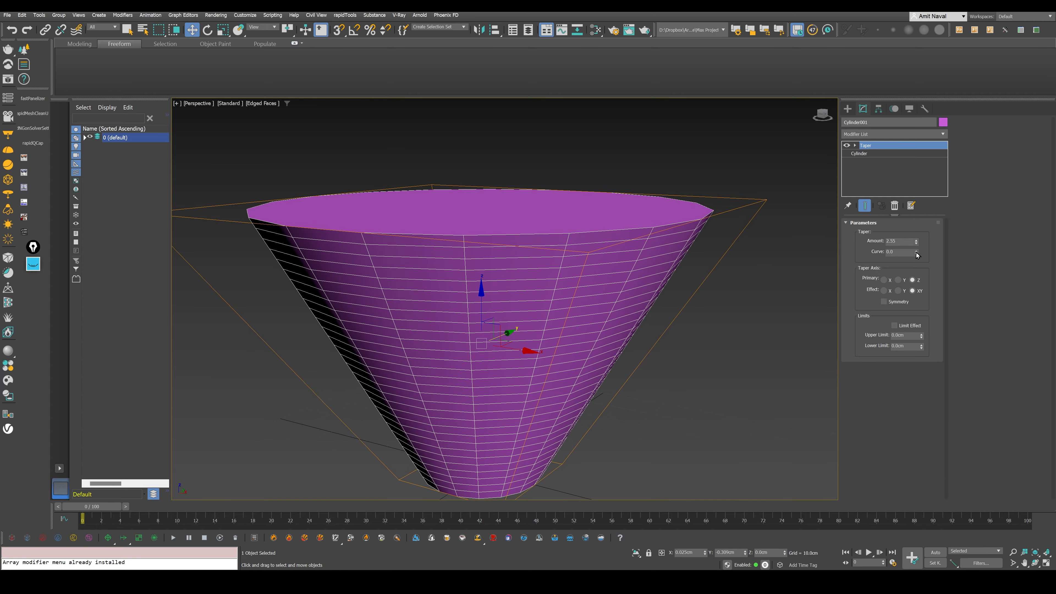
left_click_drag(916, 252, 922, 433)
middle_click_drag(653, 357, 729, 238, "alt")
- Increase the base cylinder's height segments and sides for a smoother surface, and return to its Taper modifier
left_click(859, 153)
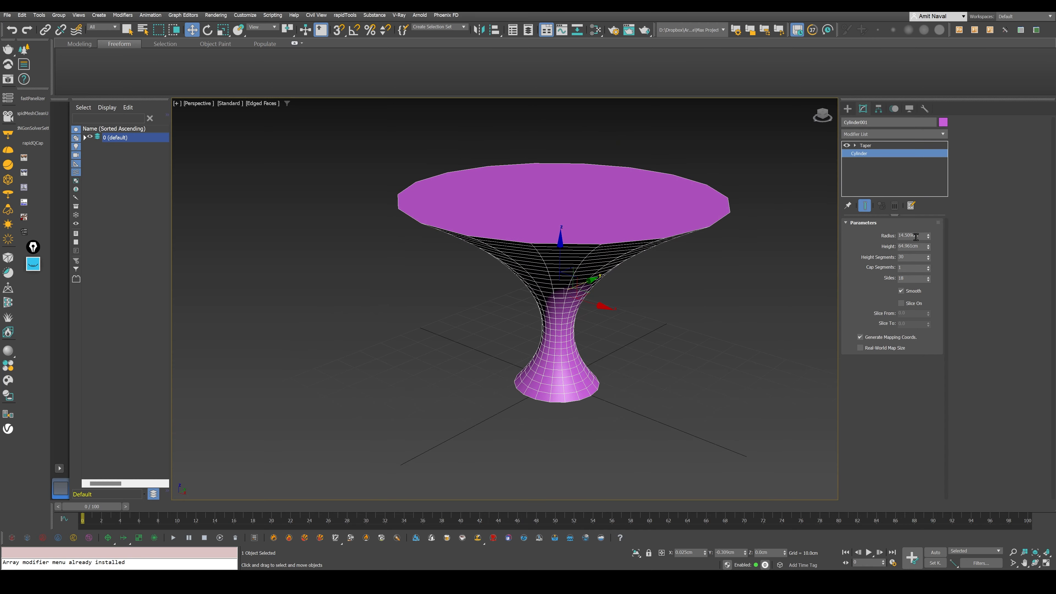
left_click_drag(928, 259, 929, 274)
mouse_move(713, 299)
middle_mouse_down("alt")
mouse_move(708, 270)
mouse_move(681, 281)
mouse_move(709, 295)
middle_mouse_up("alt")
left_click(715, 298)
left_click(553, 298)
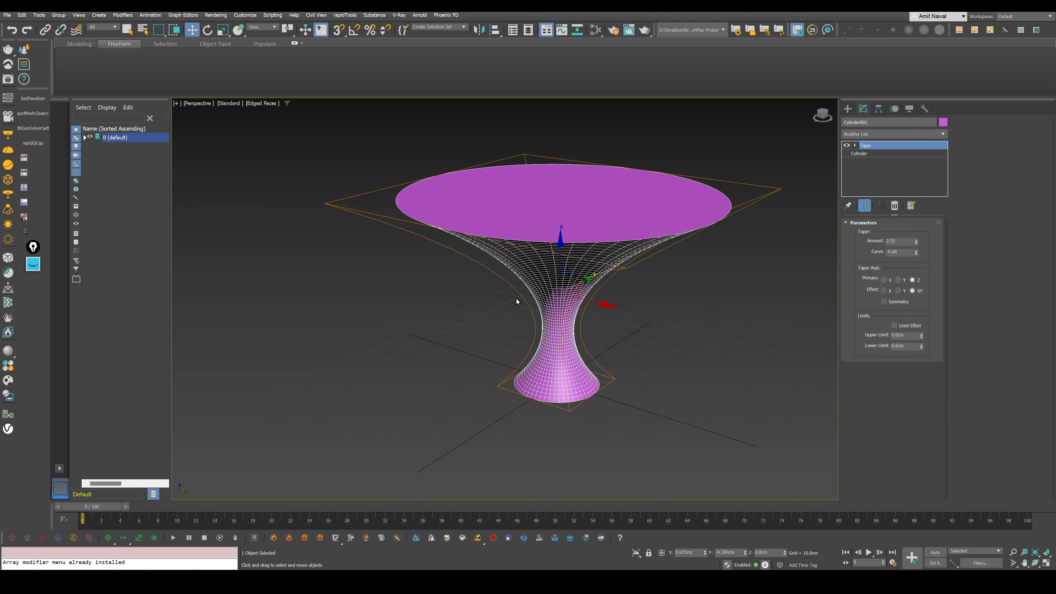
middle_click_drag(517, 299, 498, 308)
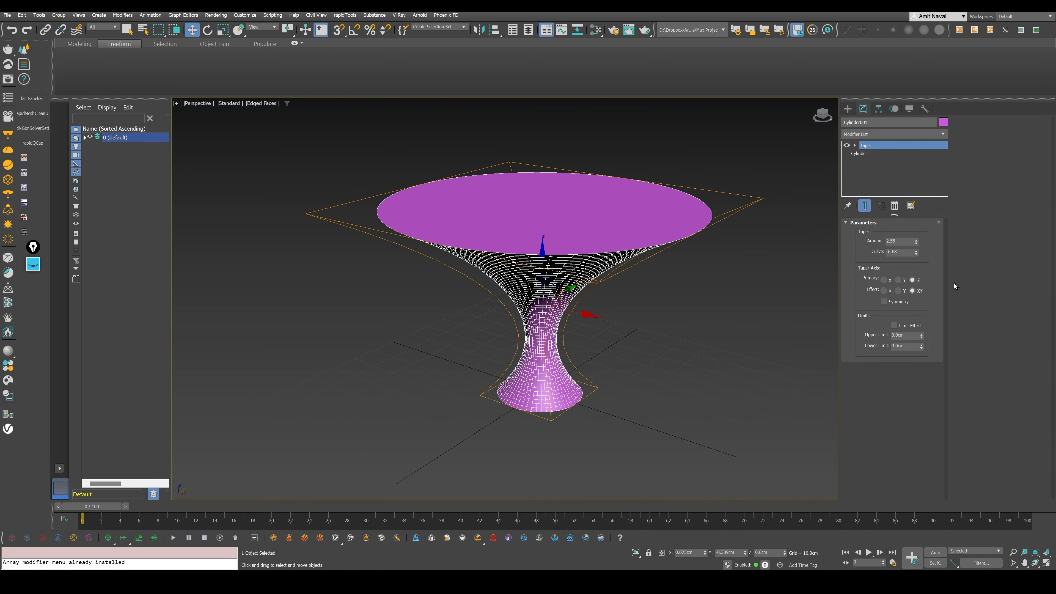
- Remove the Taper modifier from the cylinder and add a Twist modifier instead
left_click(855, 146)
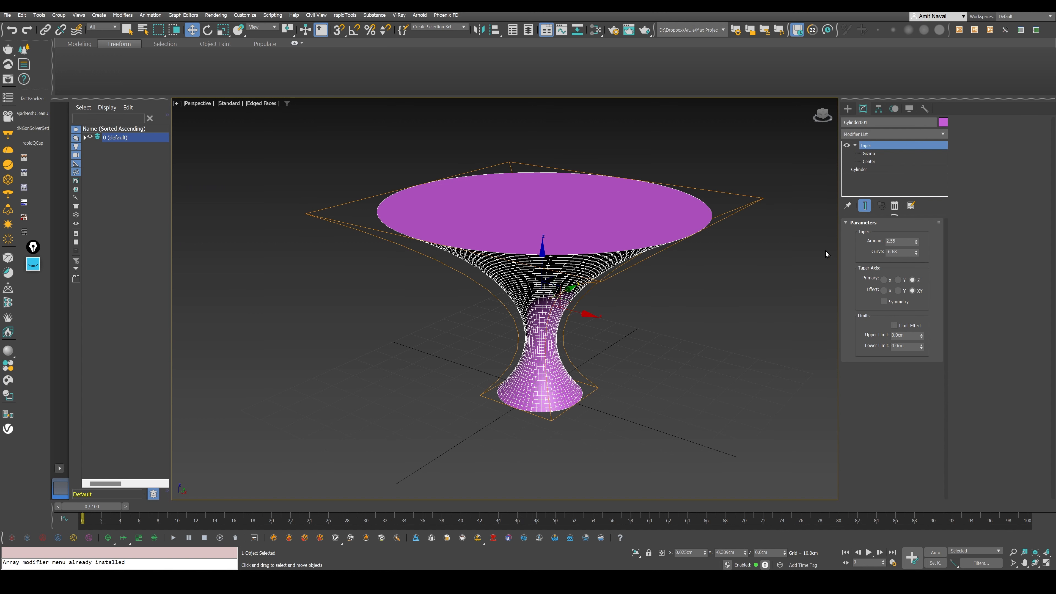
left_click(895, 205)
left_click(879, 134)
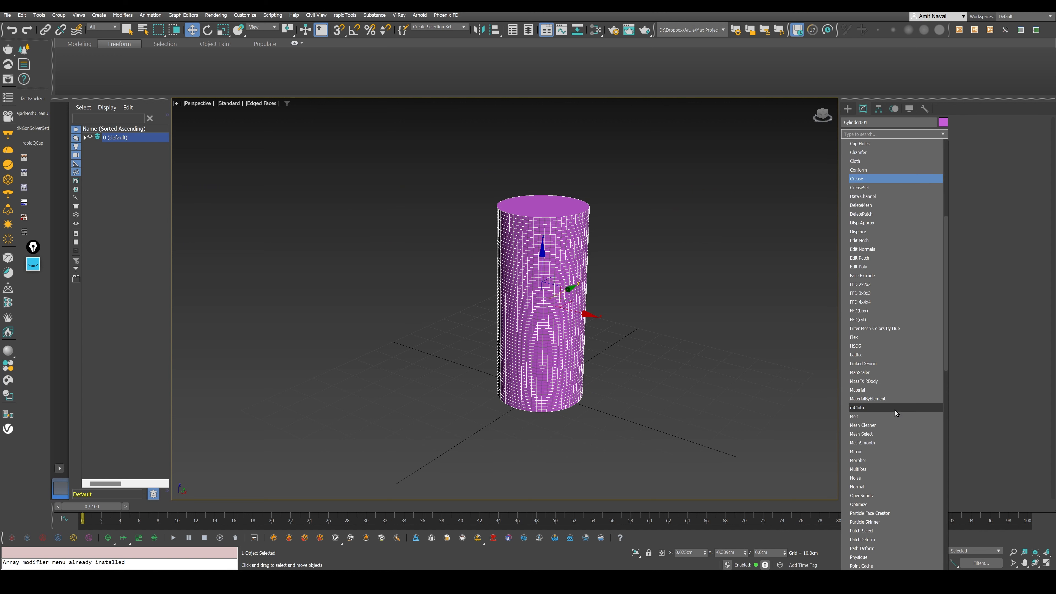
scroll(898, 424, "down", 20)
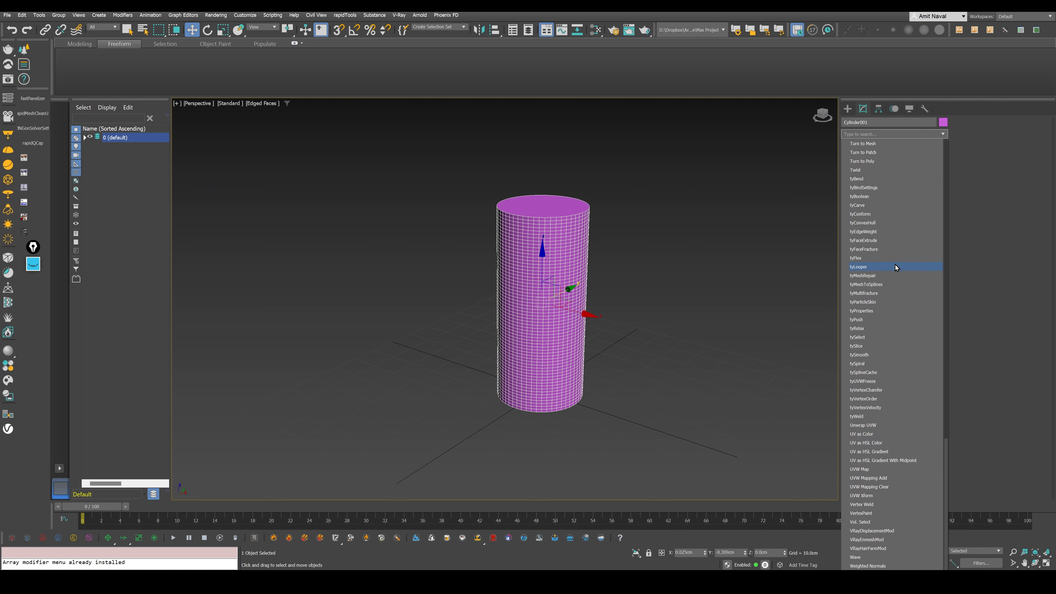
scroll(897, 168, "up", 3)
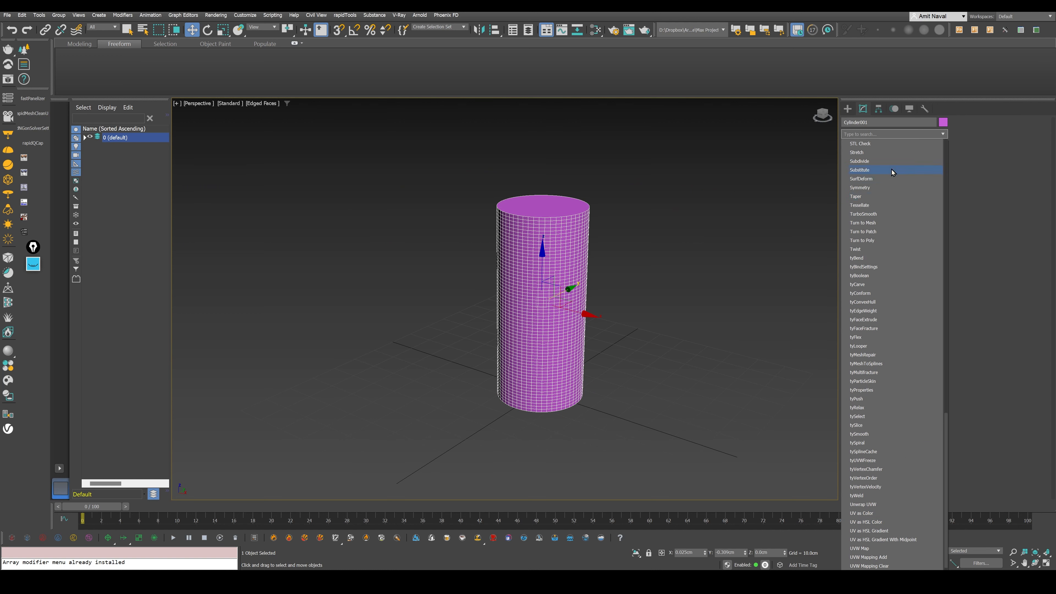
left_click(878, 249)
- Create a standard pyramid on the ground grid beside the cylinder
left_click(680, 307)
left_click(572, 333)
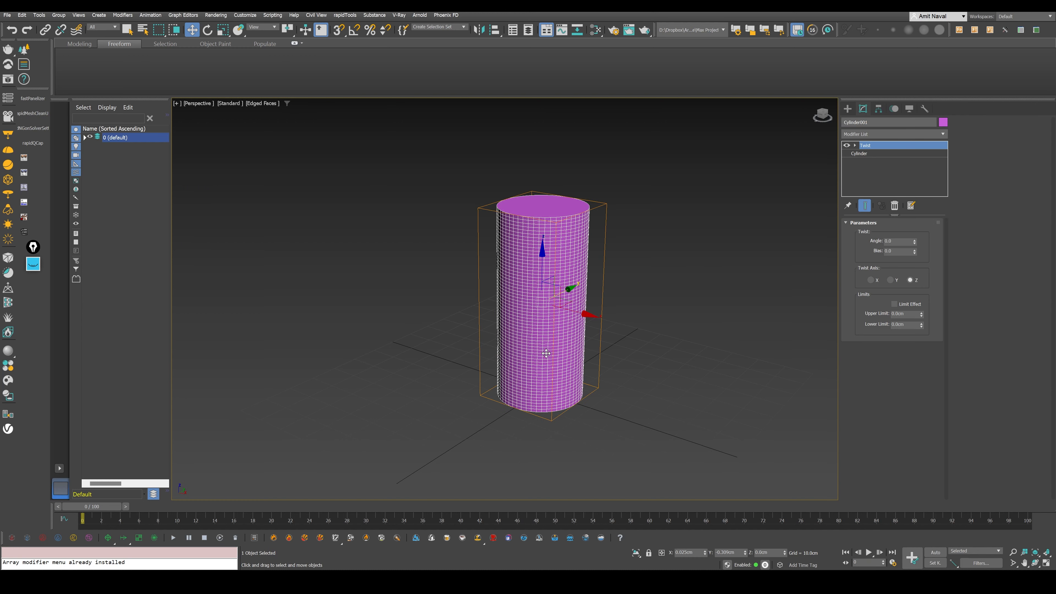
middle_click_drag(573, 336, 500, 373)
left_click(760, 324)
middle_click_drag(471, 327, 495, 304)
left_click(441, 375)
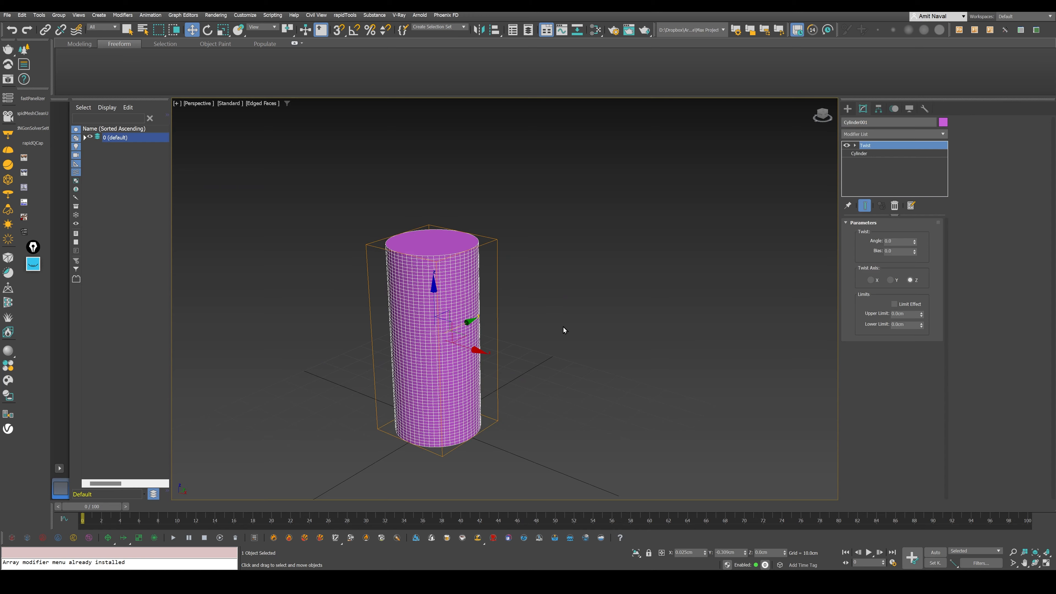
middle_click_drag(642, 296, 625, 304, "alt")
left_click(848, 109)
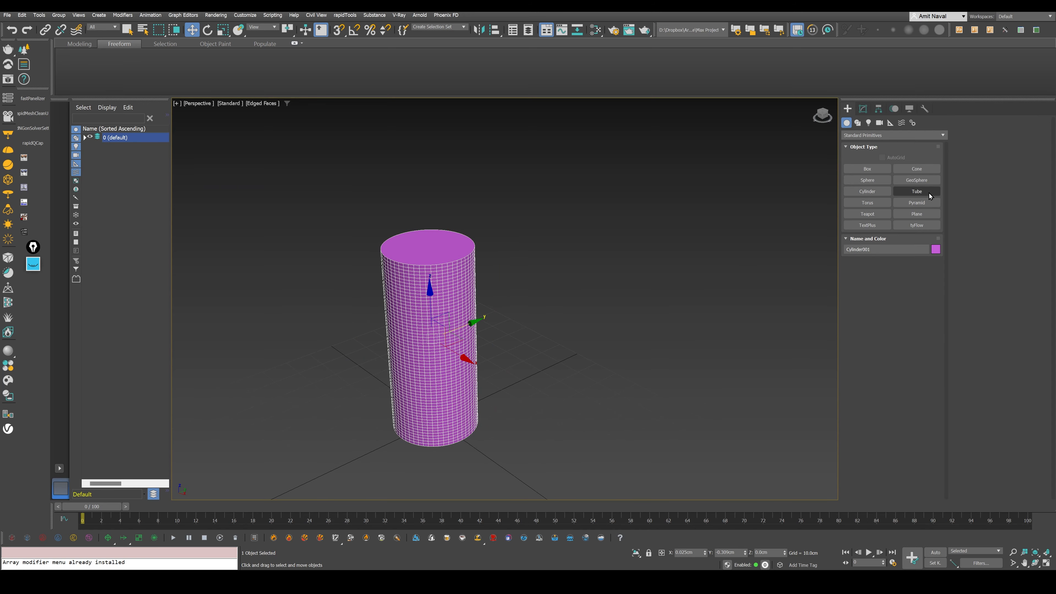
left_click(917, 203)
left_click_drag(621, 379, 623, 441)
left_click(622, 377)
key("w")
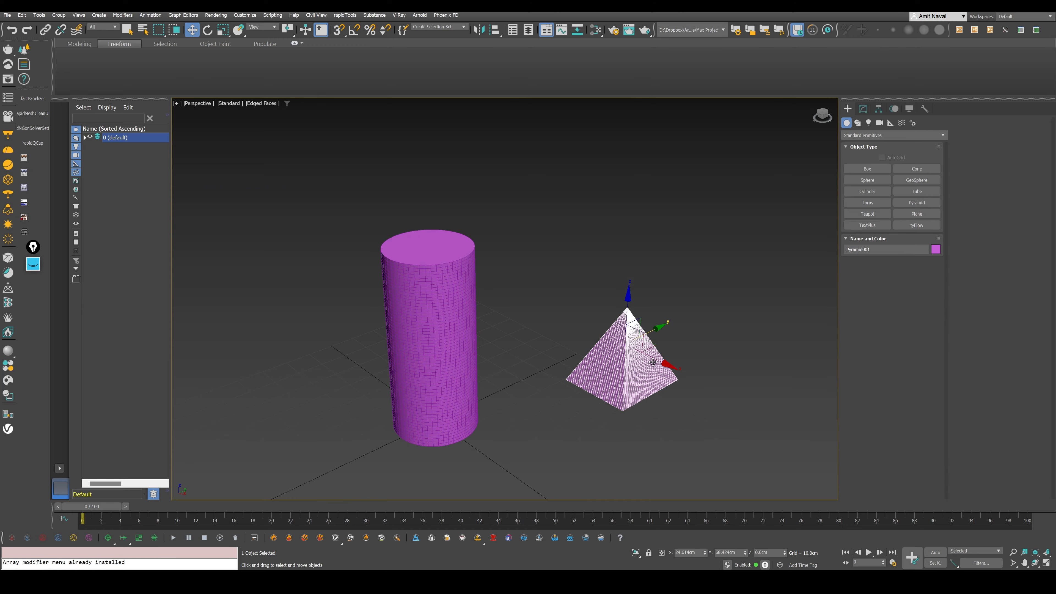
- Add a Twist modifier to the pyramid and set its angle to about 345.5 around the Z axis
scroll(611, 381, "up", 5)
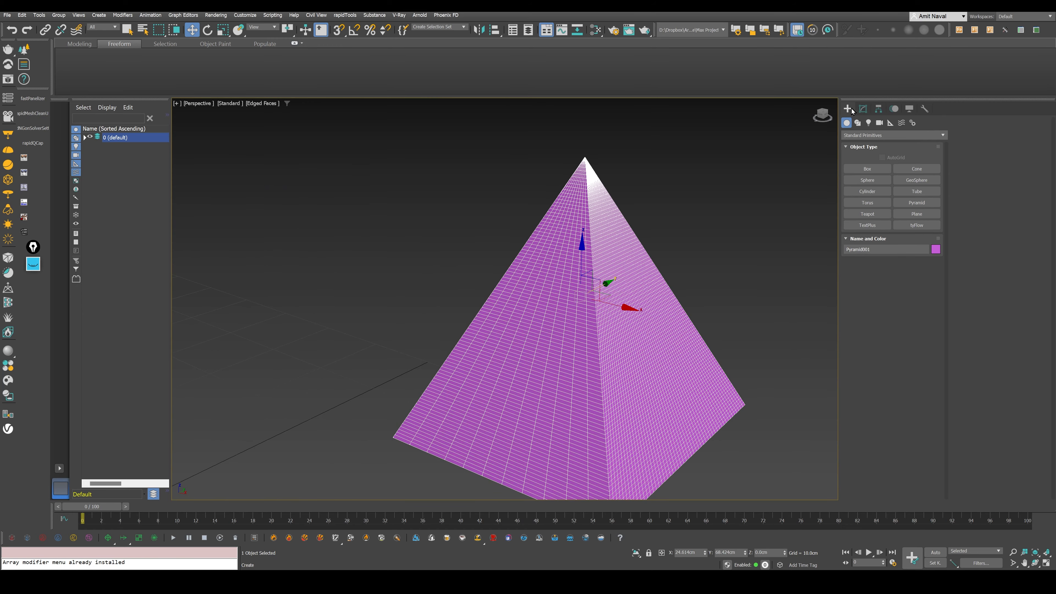
left_click(863, 108)
left_click(872, 133)
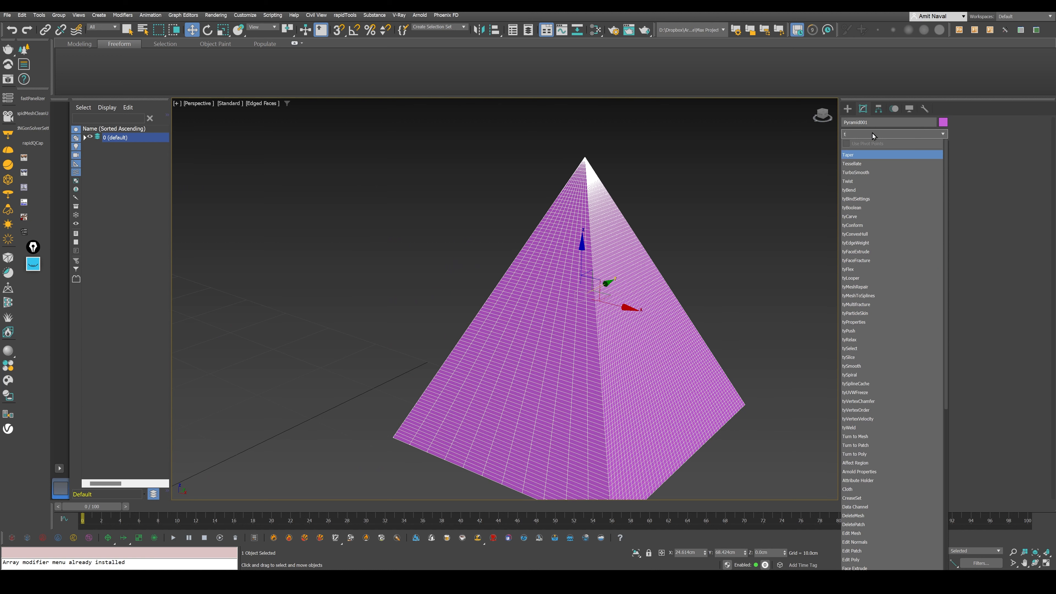
left_click(871, 133)
left_click(872, 133)
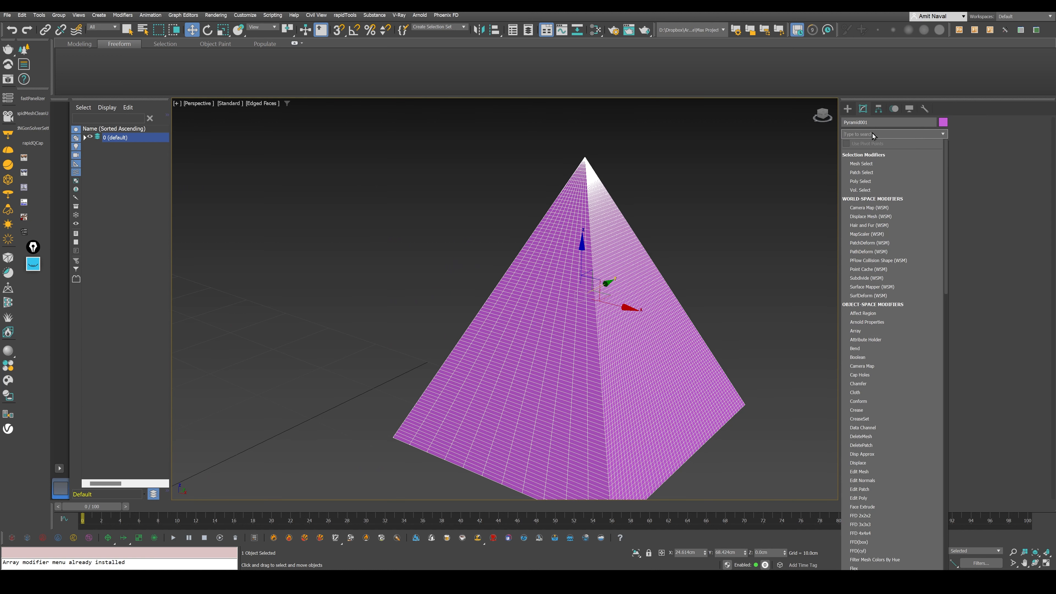
type("twist")
key("Return")
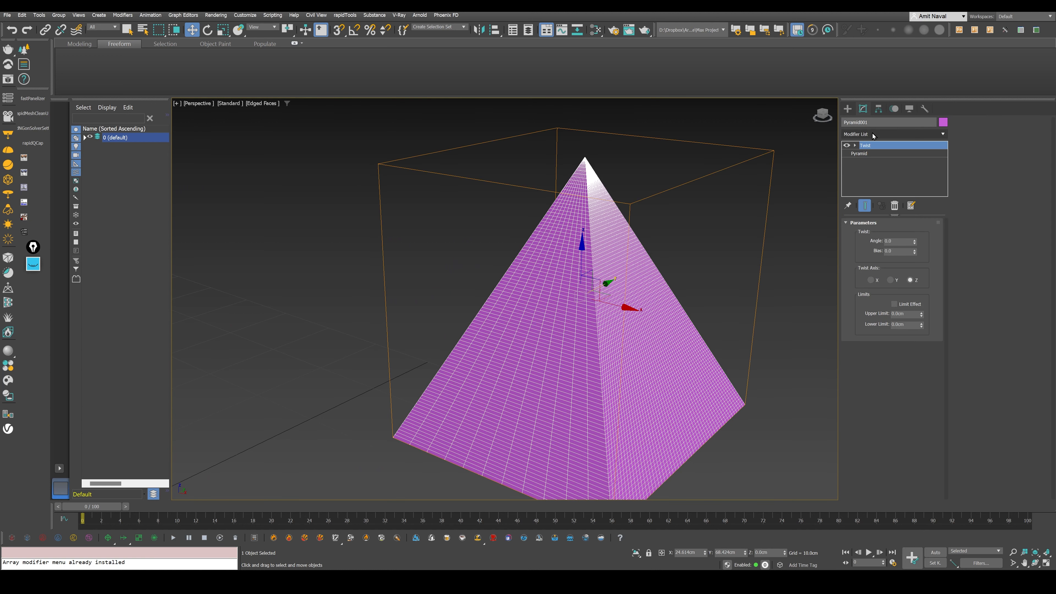
left_click_drag(916, 243, 939, 55)
middle_click_drag(614, 227, 649, 266)
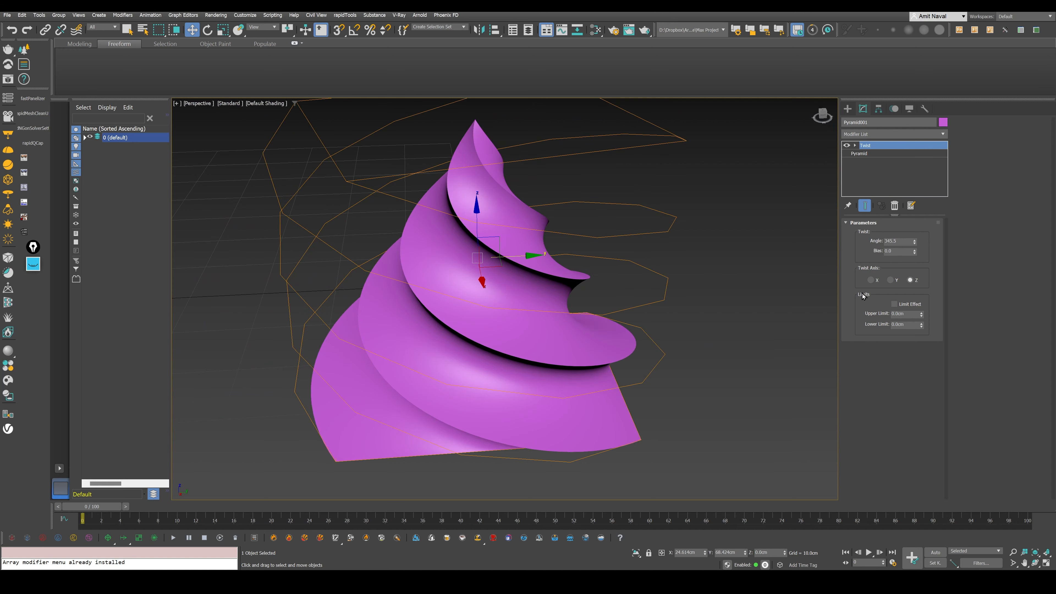
- Try the pyramid's twist about the Y and X axes and return it to Z
left_click(890, 280)
left_click(883, 279)
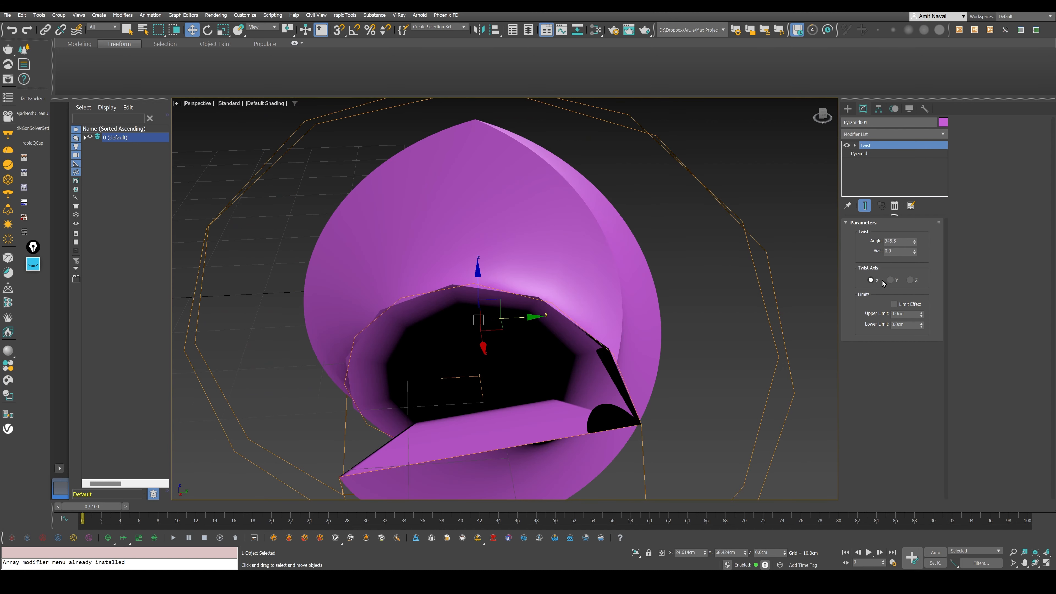
left_click(913, 279)
middle_click_drag(709, 295, 712, 332)
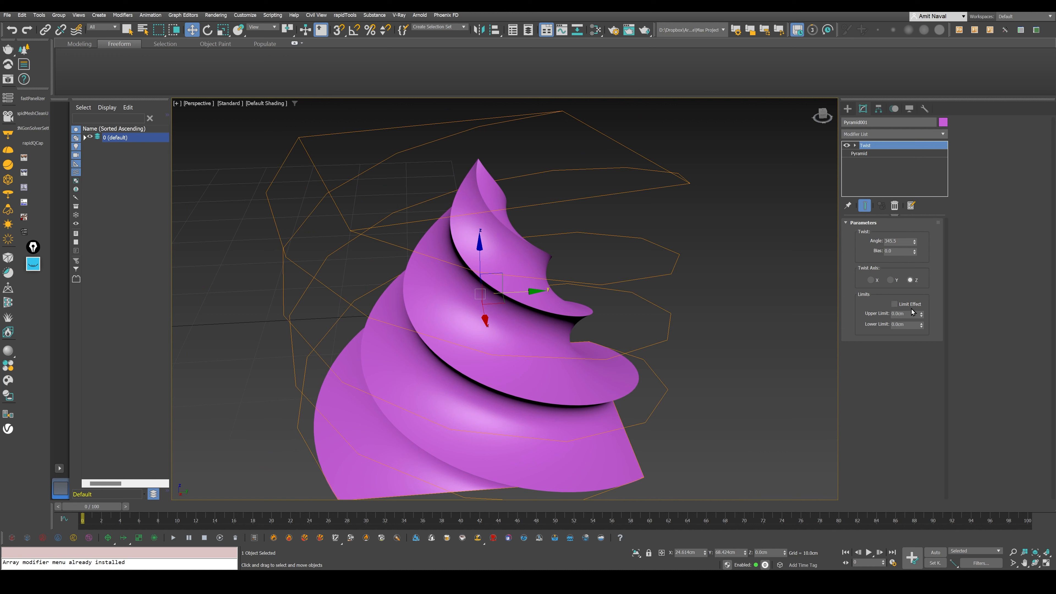
- Move the center of the pyramid's Twist modifier sideways to distort the twisted shape
left_click(855, 146)
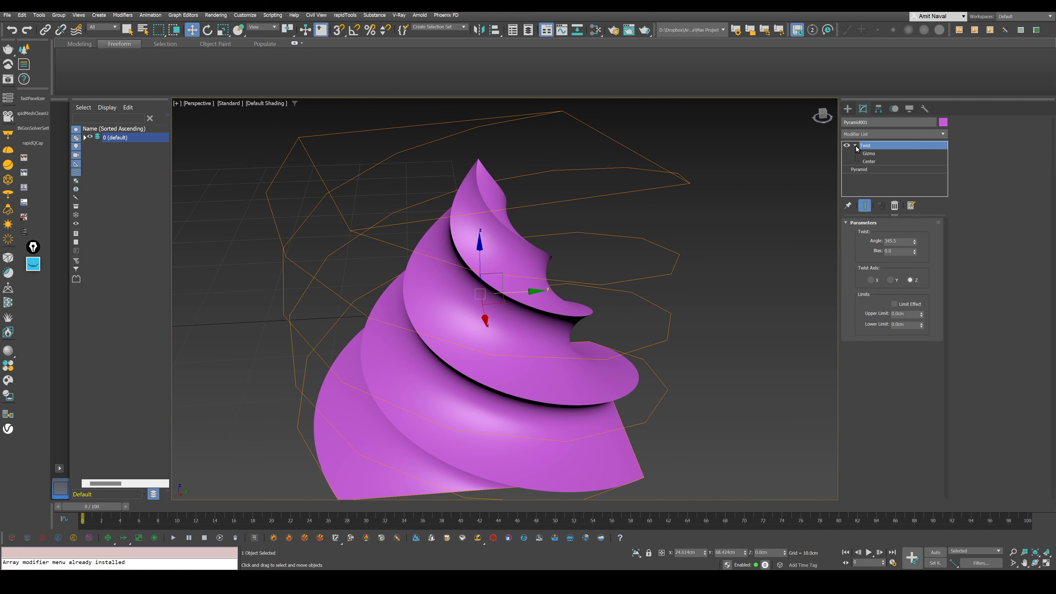
left_click(872, 155)
left_click(870, 162)
middle_click_drag(499, 278, 604, 271)
scroll(518, 299, "down", 6)
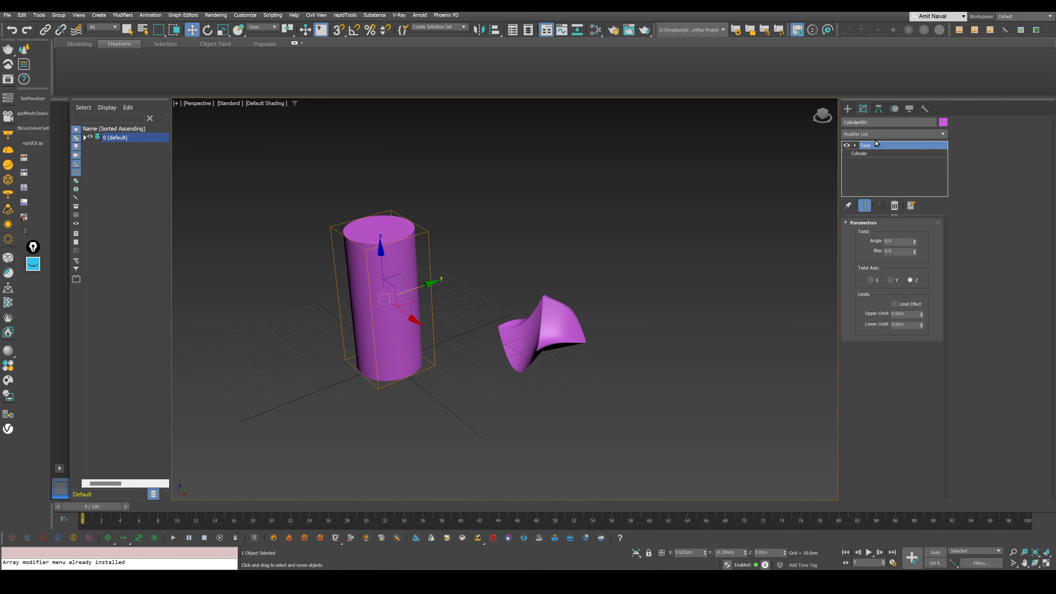
- Thin the cylinder to a radius of about 1.9 cm in its base parameters, with the viewport in wireframe
left_click(516, 218)
middle_click_drag(490, 225, 559, 269)
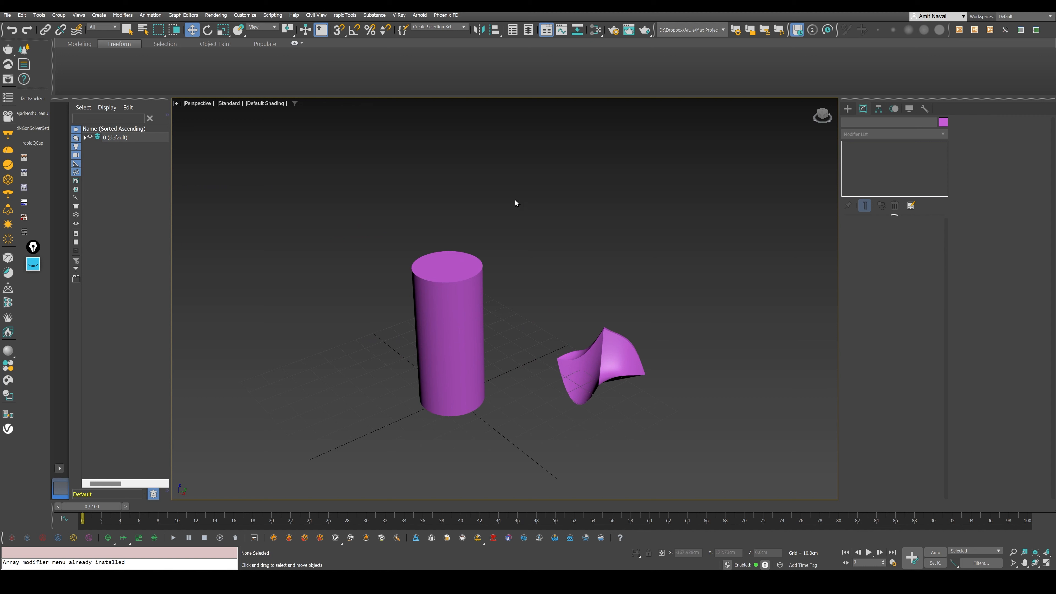
left_click(426, 324)
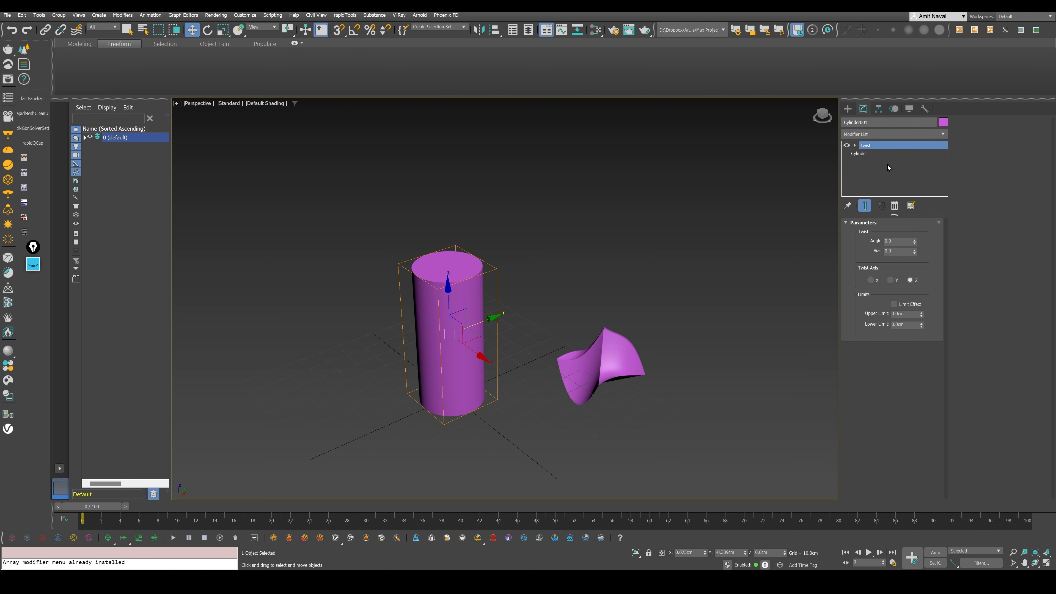
left_click(887, 153)
left_click_drag(929, 237, 931, 263)
key("F3")
scroll(471, 359, "up", 3)
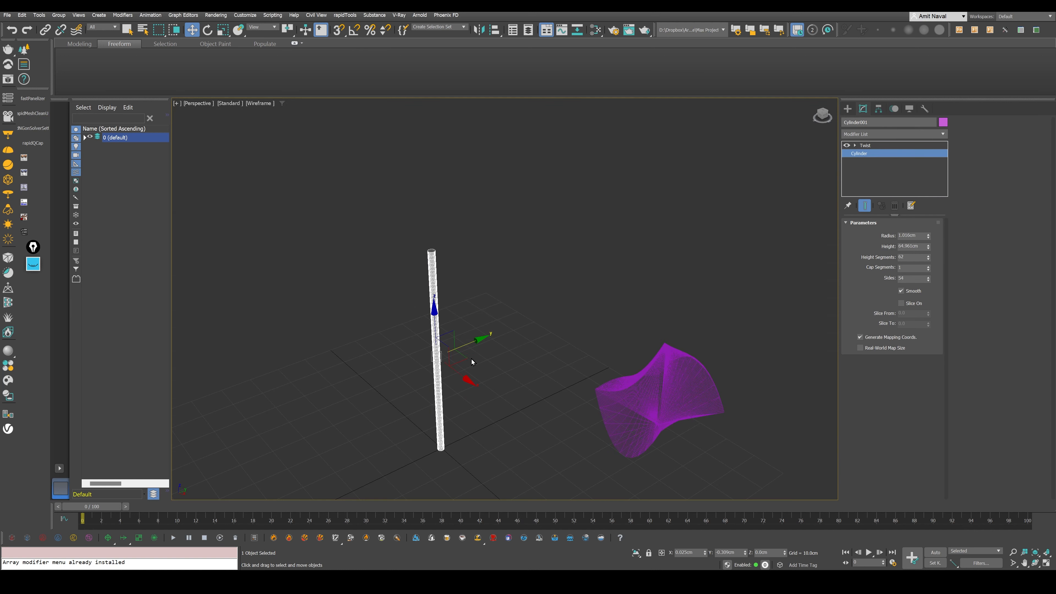
- Clone the thin cylinder as a copy directly beside it along the Y axis and return to shaded display
scroll(454, 353, "up", 3)
left_click_drag(458, 353, 469, 357, "shift")
key("Return")
key("F3")
middle_click_drag(483, 322, 499, 339)
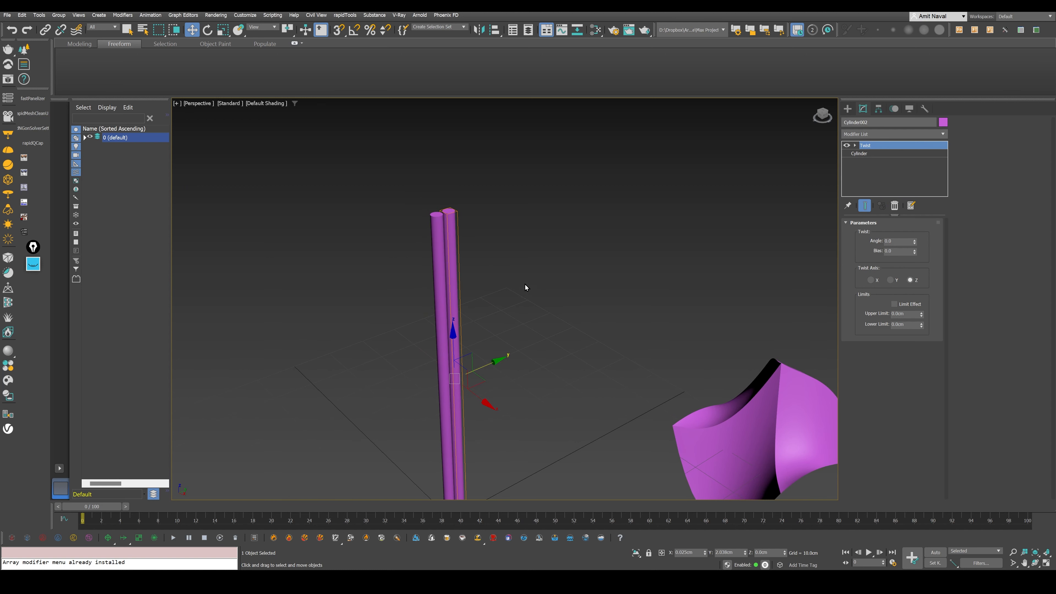
- Select both thin cylinders and clone them as copies alongside on the X axis to make four rods
left_click_drag(525, 284, 395, 321)
left_click_drag(472, 400, 461, 396, "shift")
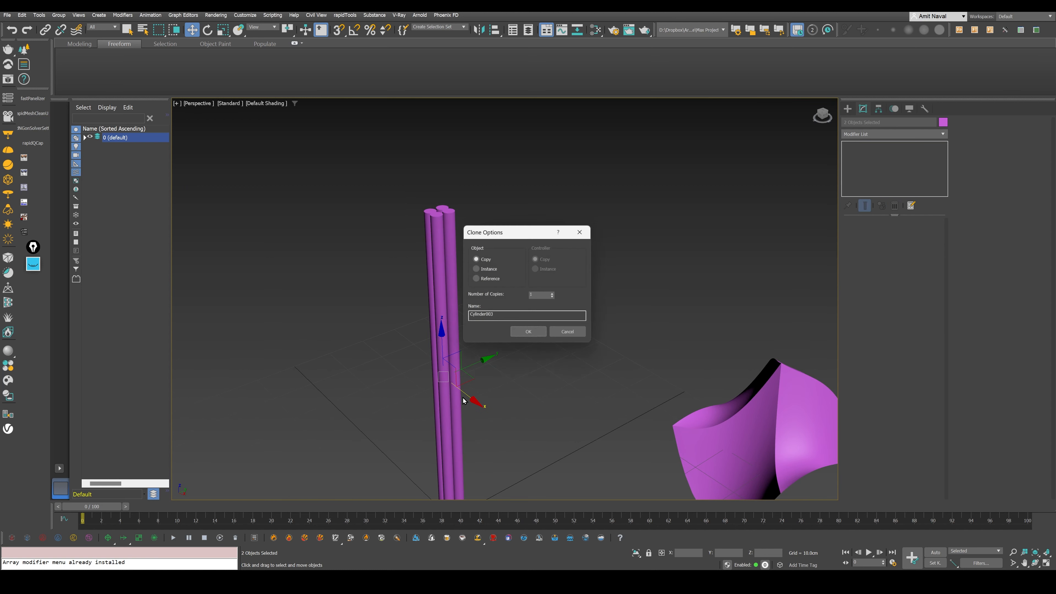
key("Return")
- Adjust the spacing of the rod pairs along X and Y so the four rods form a tight, even bundle
scroll(406, 337, "down", 1)
middle_click_drag(405, 337, 437, 352, "alt")
scroll(428, 335, "up", 1)
scroll(428, 334, "up", 2)
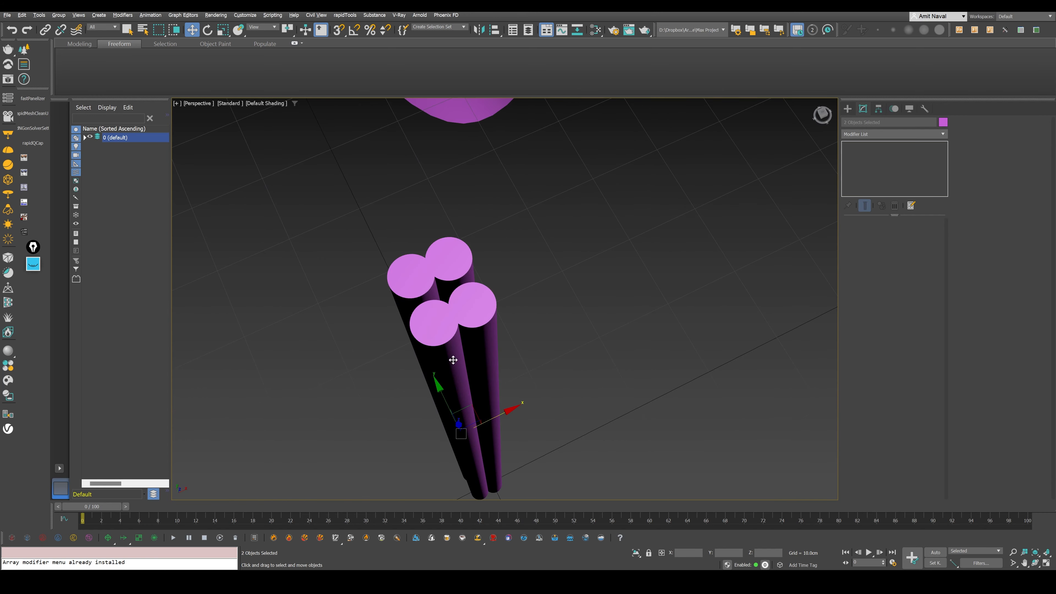
left_click_drag(498, 414, 497, 418)
left_click_drag(342, 215, 455, 274)
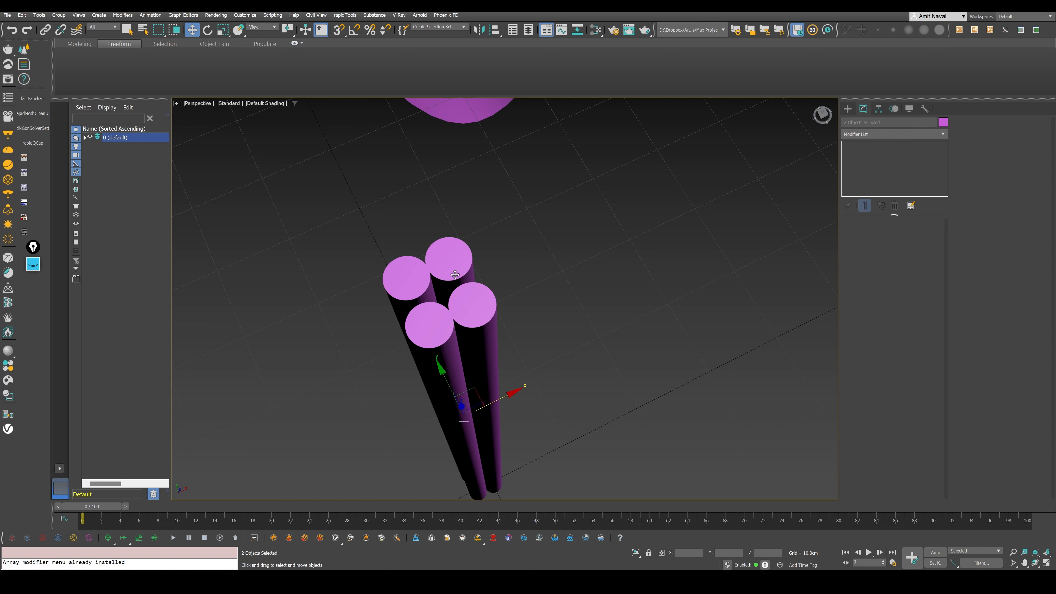
left_click_drag(445, 379, 450, 384)
- Select all four rods and apply one shared Twist modifier with an angle of about 1347.5 around Z
middle_click_drag(559, 321, 580, 352, "alt")
left_click_drag(580, 352, 371, 219)
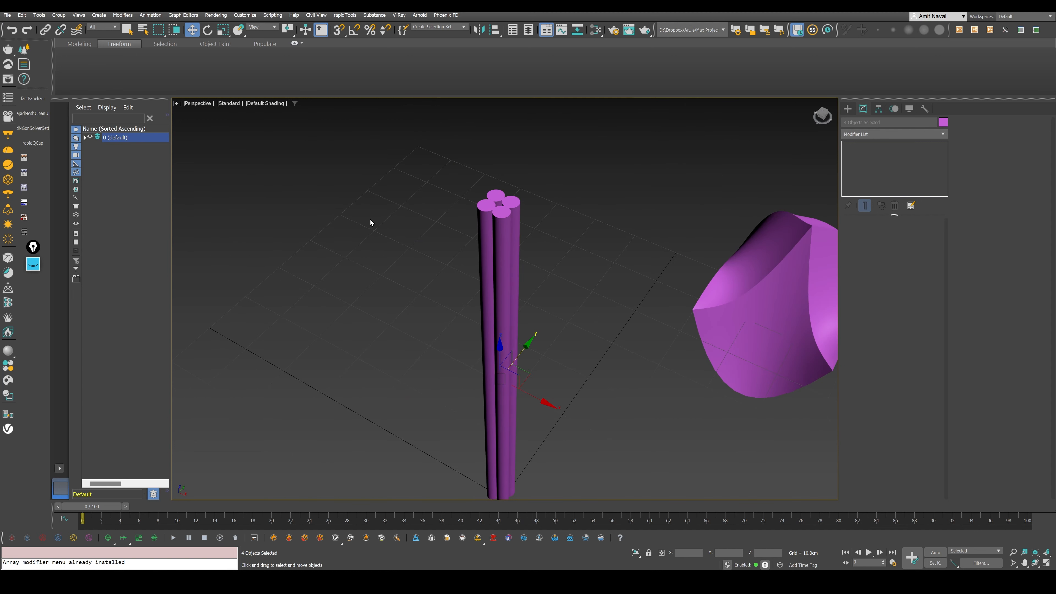
left_click(898, 133)
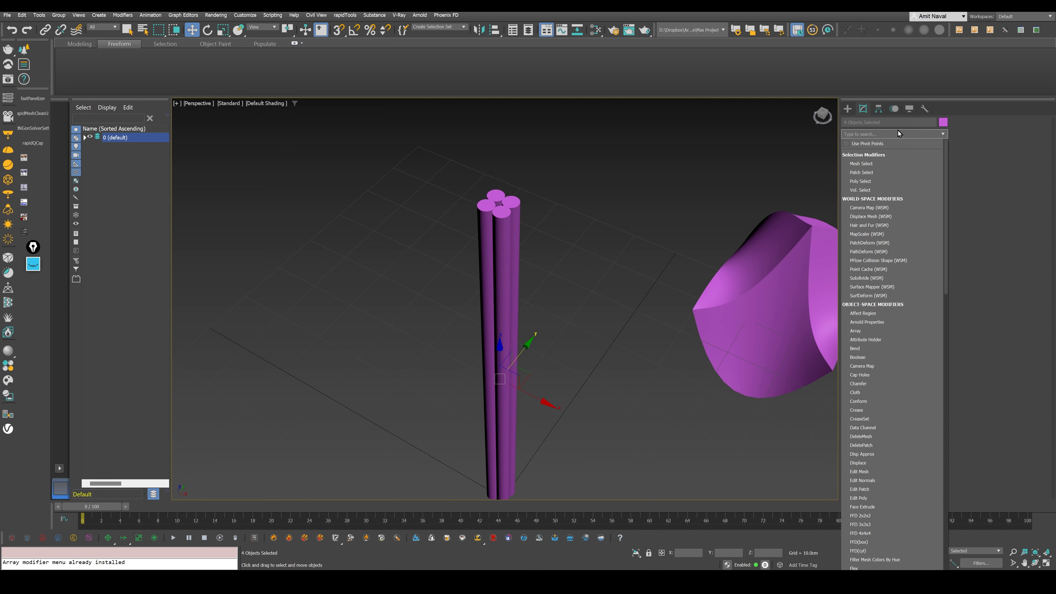
type("tw")
key("Return")
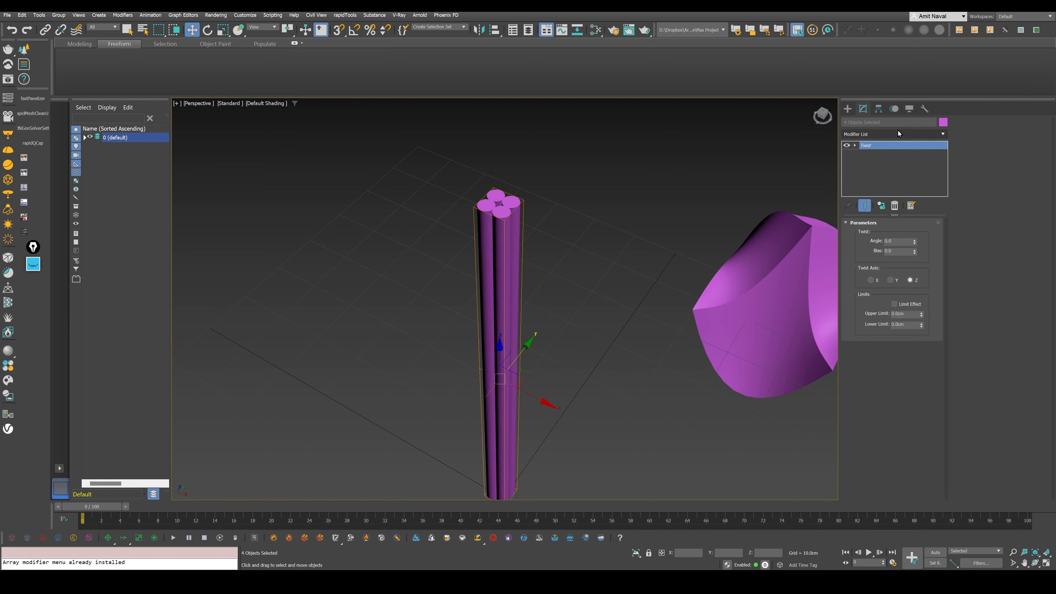
left_click_drag(918, 242, 853, 69)
middle_click_drag(569, 266, 518, 348, "alt")
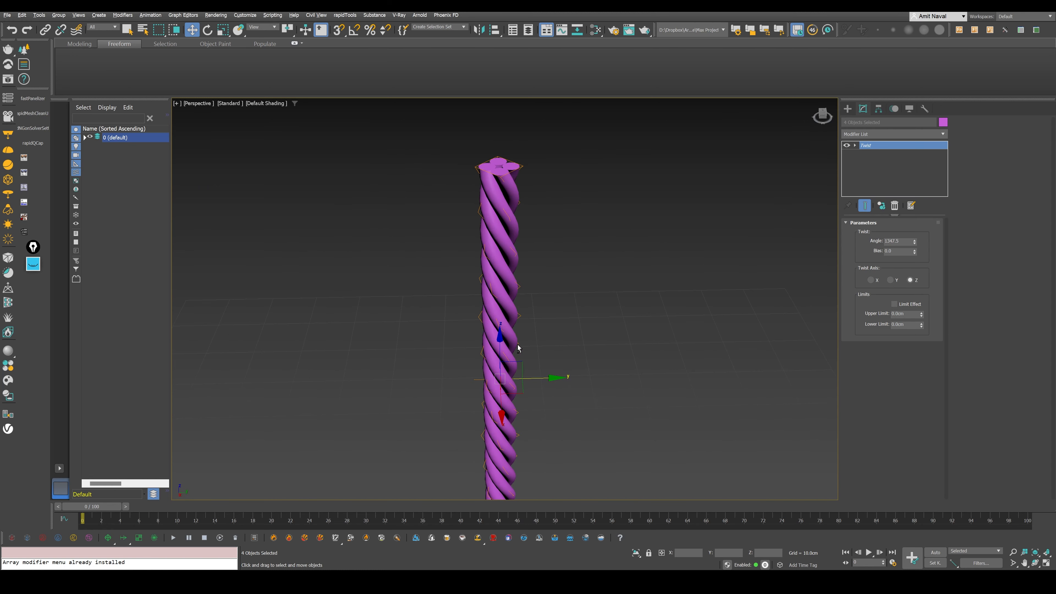
- Add a Bend modifier above the Twist on the four rods and increase its angle until the rope closes into a ring
left_click(900, 133)
type("bend")
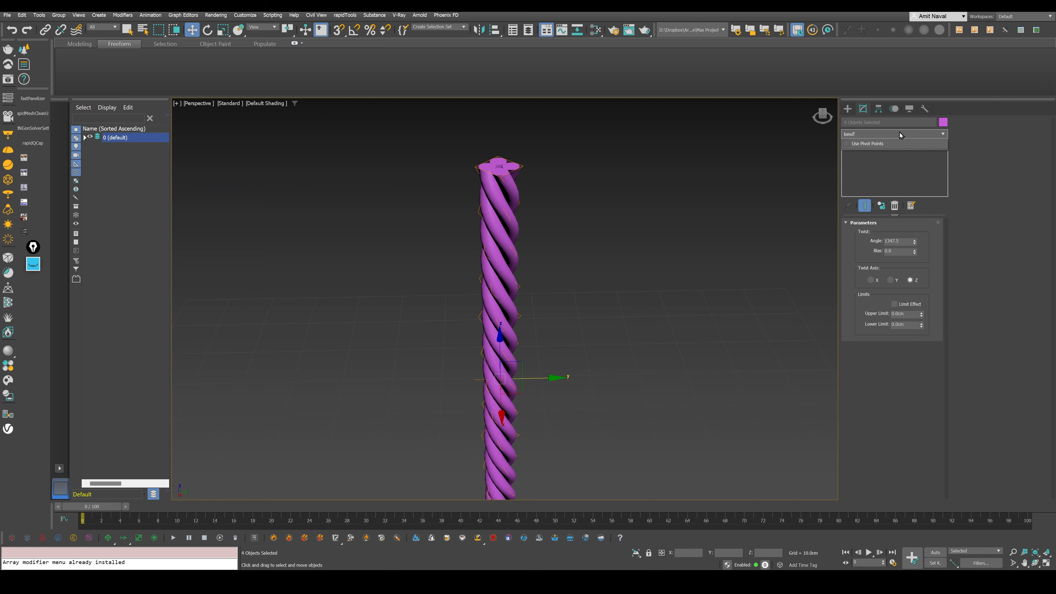
key("Return")
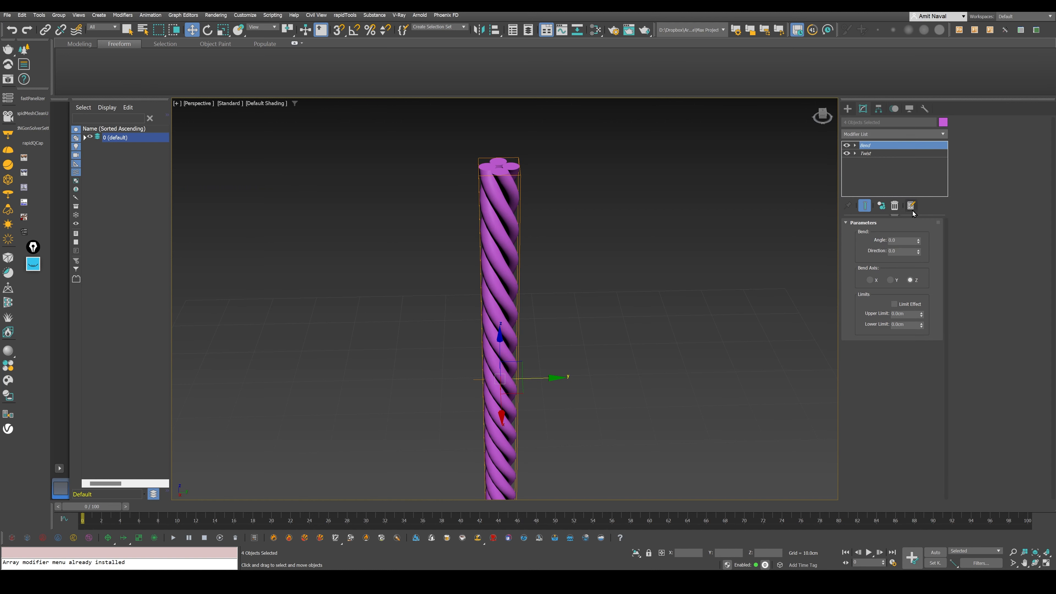
left_click_drag(918, 242, 930, 125)
middle_click_drag(536, 283, 689, 286, "alt")
scroll(559, 314, "down", 5)
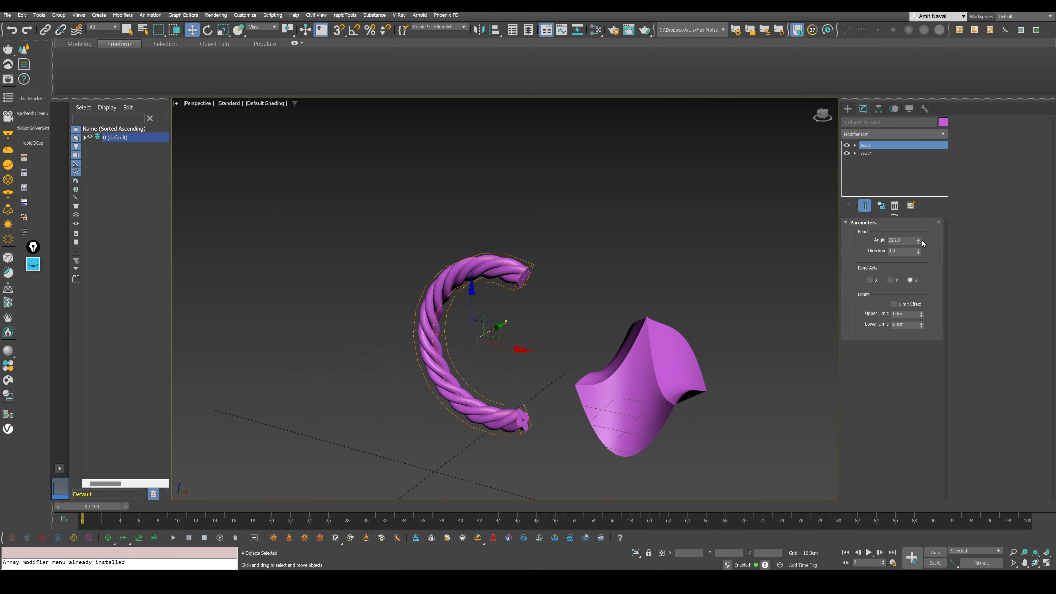
left_click_drag(918, 241, 919, 173)
middle_click_drag(462, 321, 350, 370, "alt")
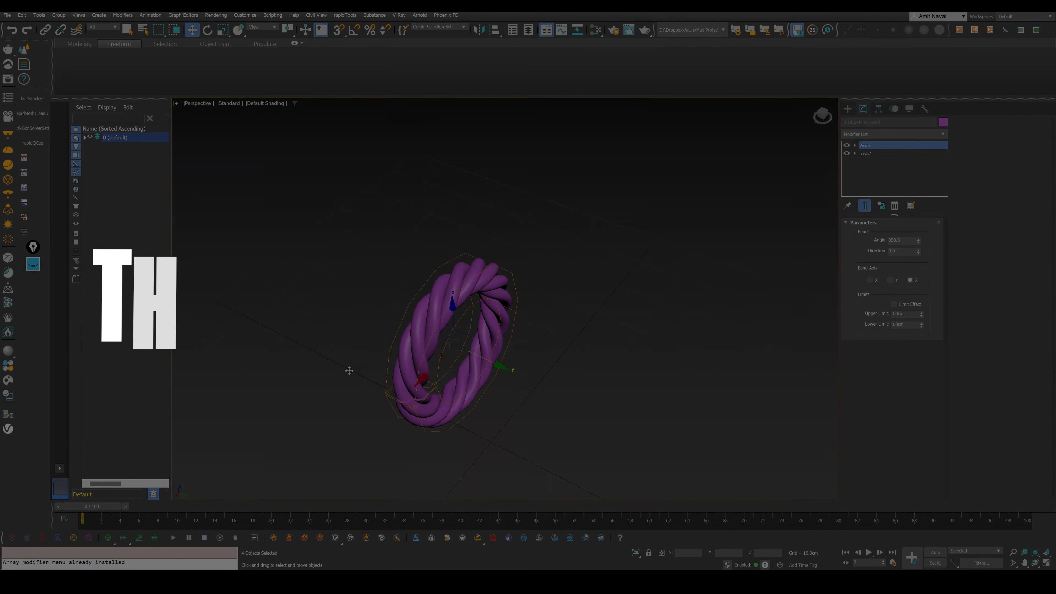